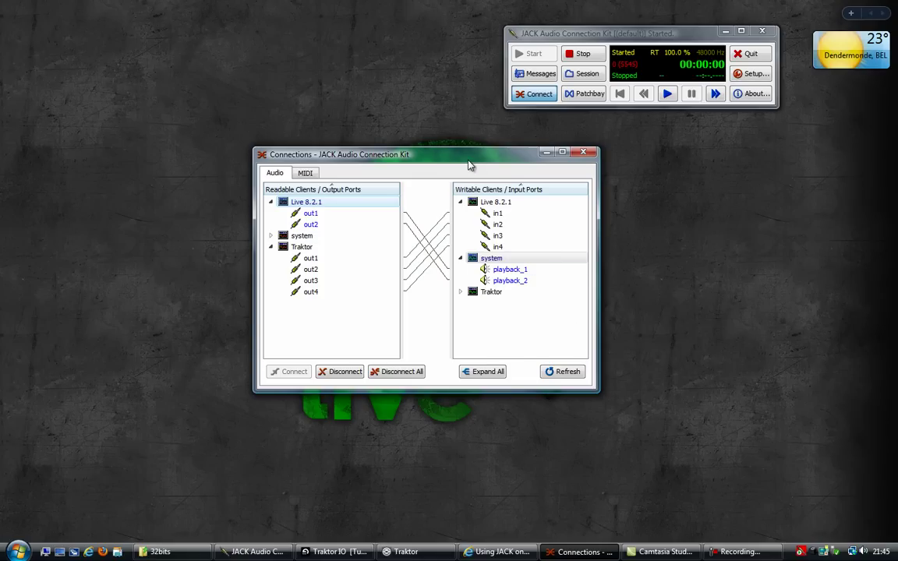
Inspect the links from Traktor out1 and out2 into Live's inputs in2 and in4.
{"action": "left_click", "coordinate": [294, 248]}
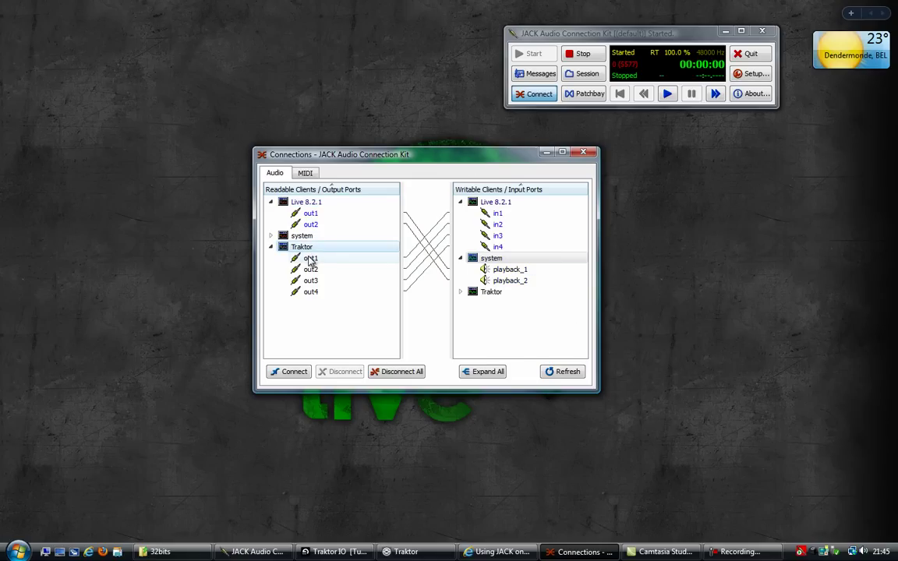
{"action": "left_click", "coordinate": [313, 259]}
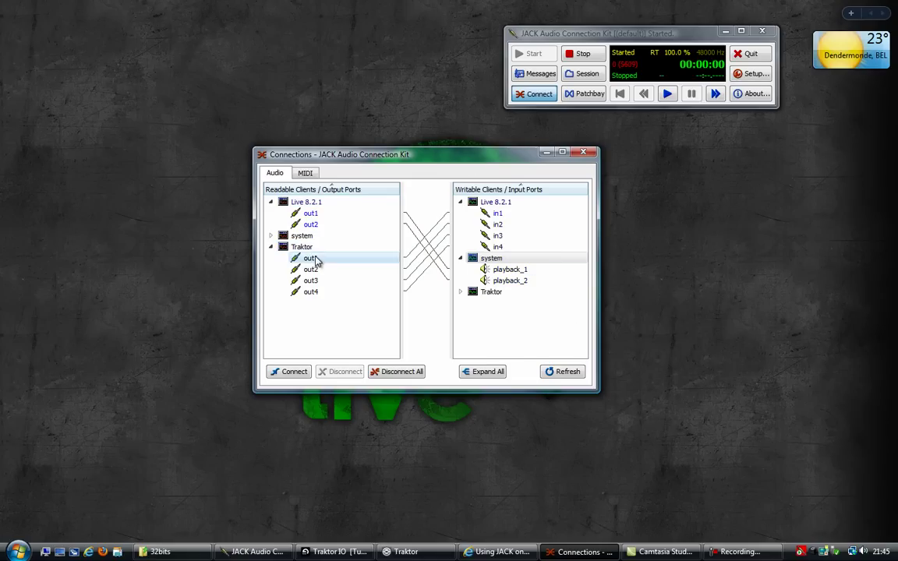
{"action": "left_click", "coordinate": [312, 271]}
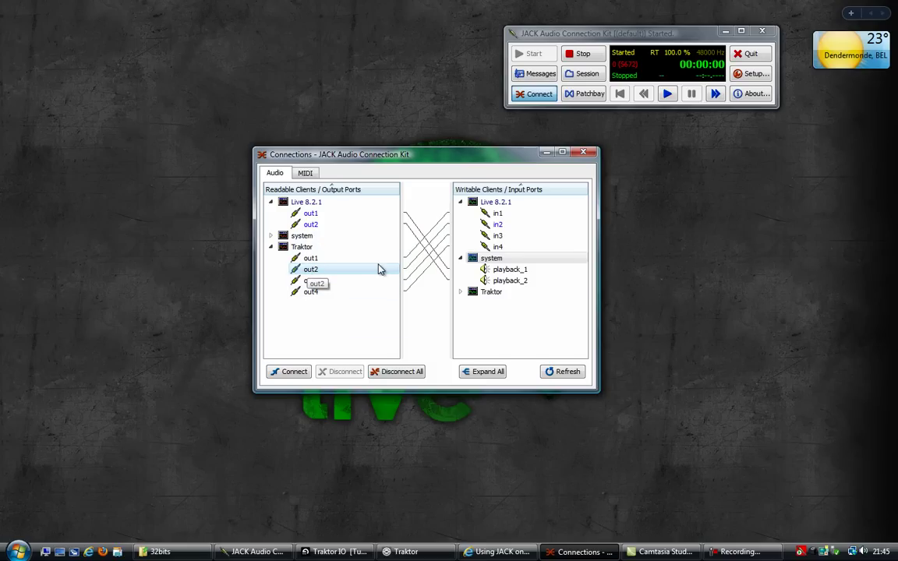
{"action": "left_click", "coordinate": [506, 205]}
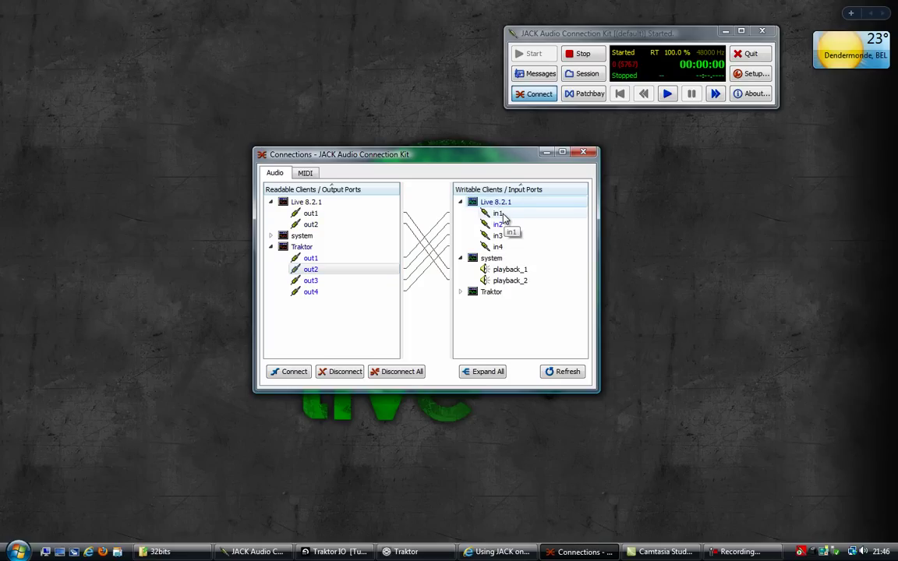
{"action": "left_click", "coordinate": [499, 224]}
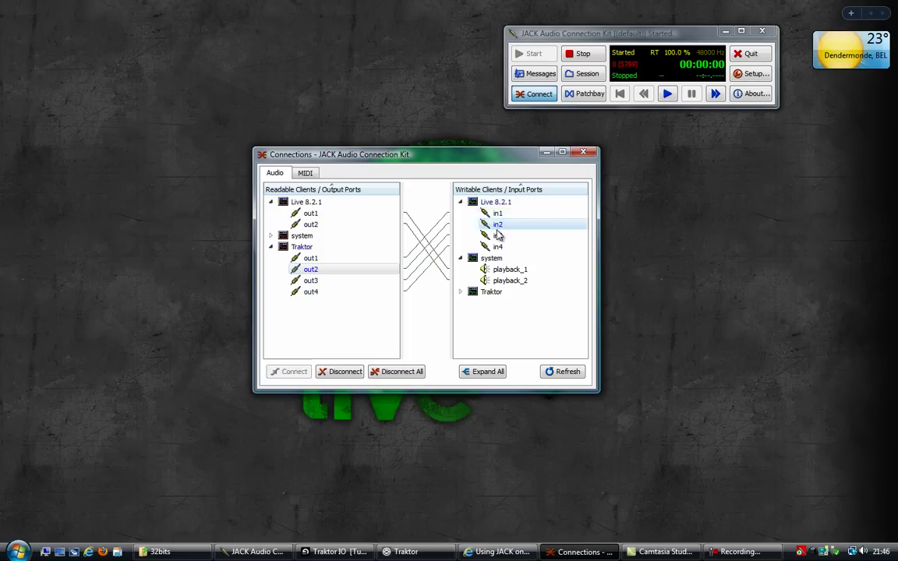
{"action": "left_click", "coordinate": [499, 246]}
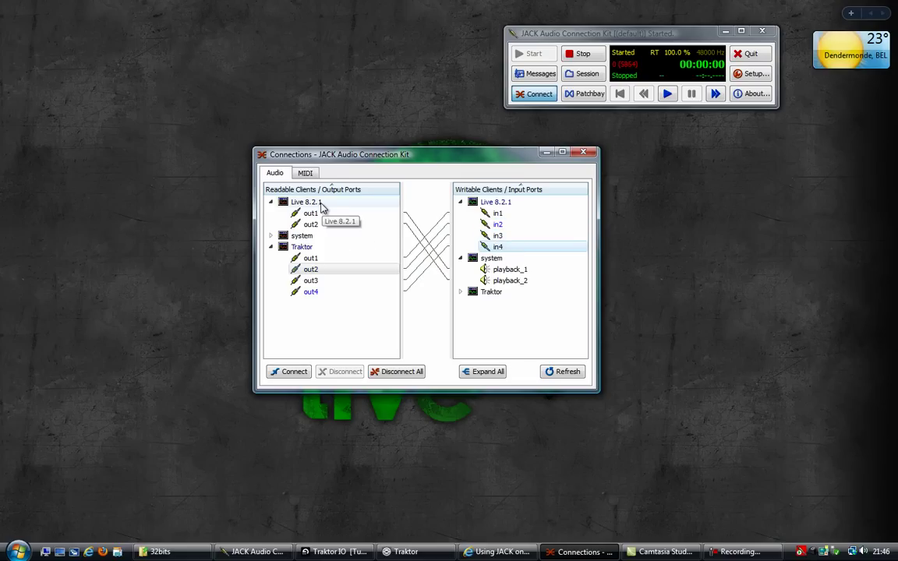
Check which Live outputs feed system playback, then bring the Traktor IO Live set forward.
{"action": "left_click", "coordinate": [320, 203]}
{"action": "left_click", "coordinate": [311, 224]}
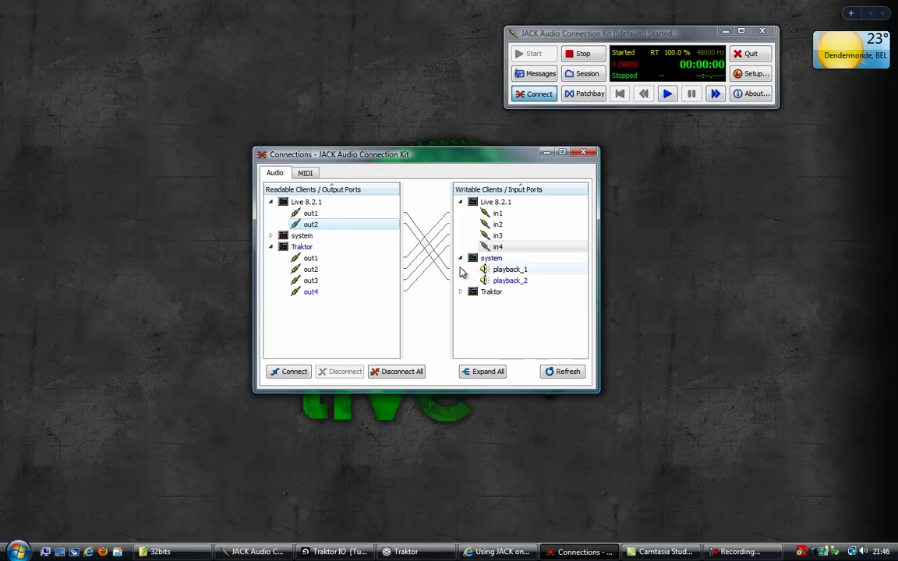
{"action": "left_click", "coordinate": [488, 258]}
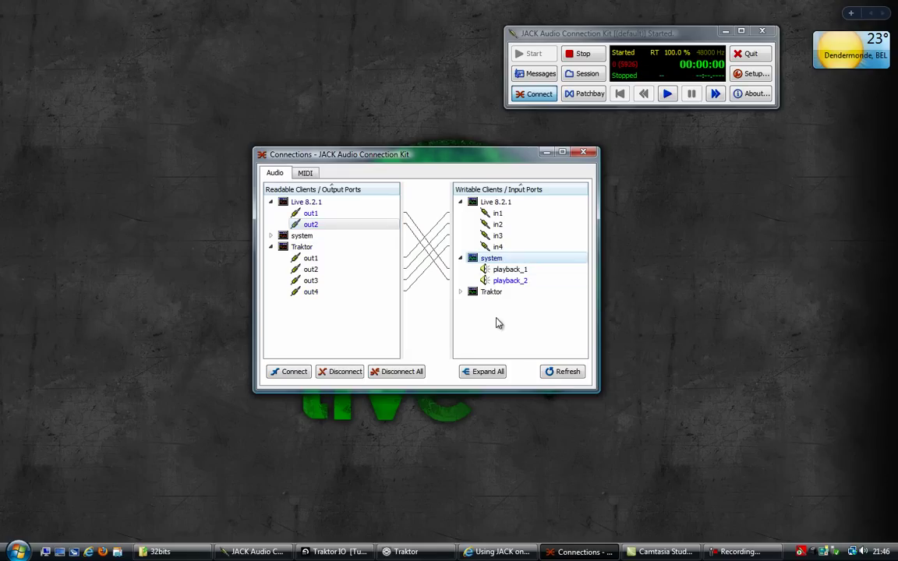
{"action": "left_click", "coordinate": [347, 552]}
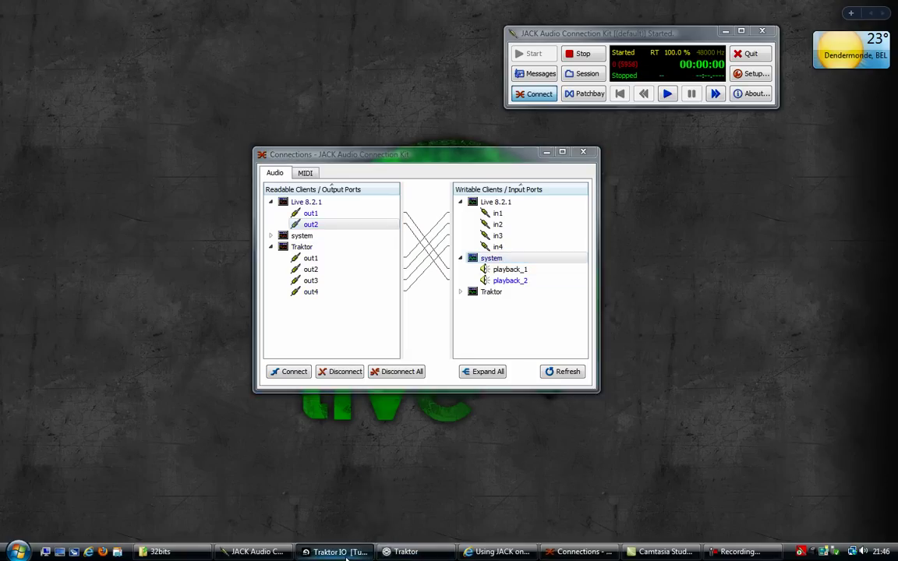
Set DECK A's input to Ext. In with channels 1/2.
{"action": "left_click", "coordinate": [267, 69]}
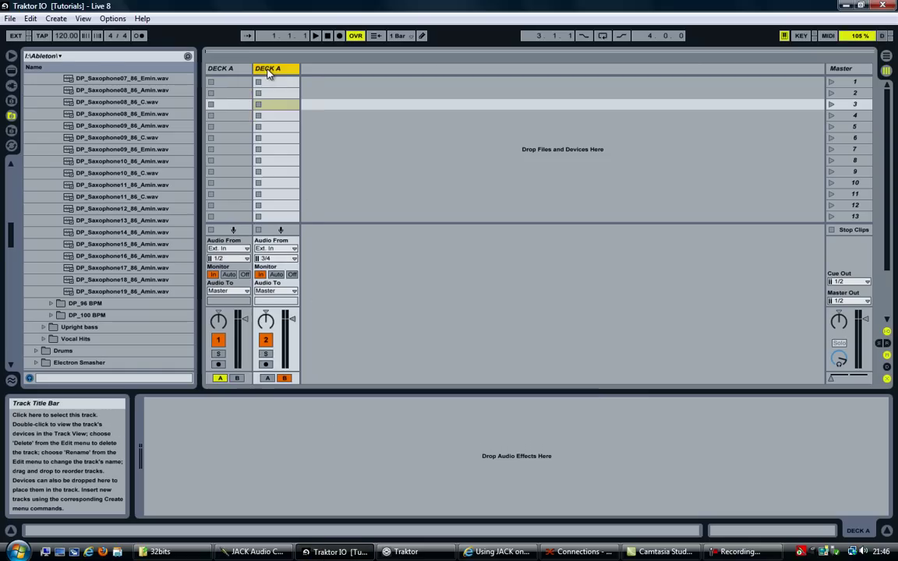
{"action": "left_click", "coordinate": [240, 71]}
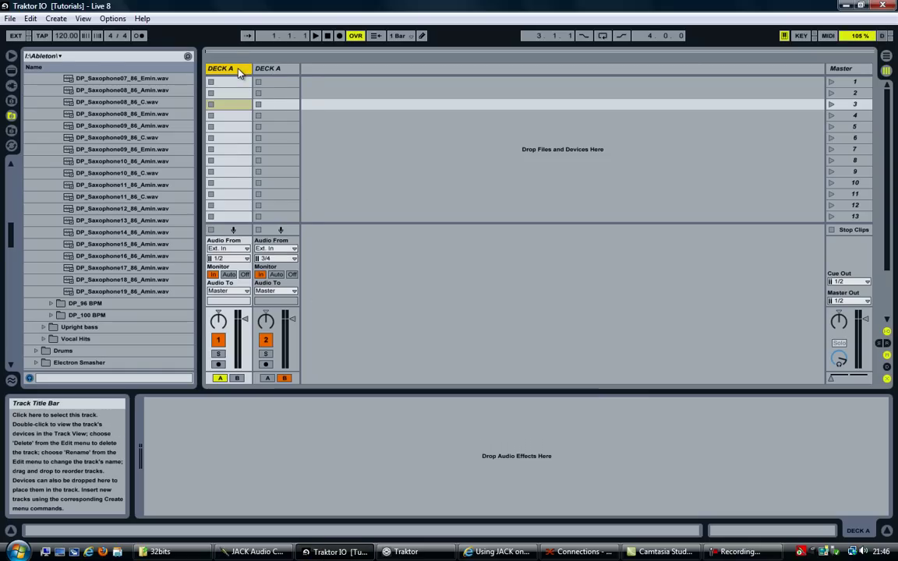
{"action": "left_click", "coordinate": [228, 248]}
{"action": "left_click", "coordinate": [226, 258]}
{"action": "left_click", "coordinate": [229, 260]}
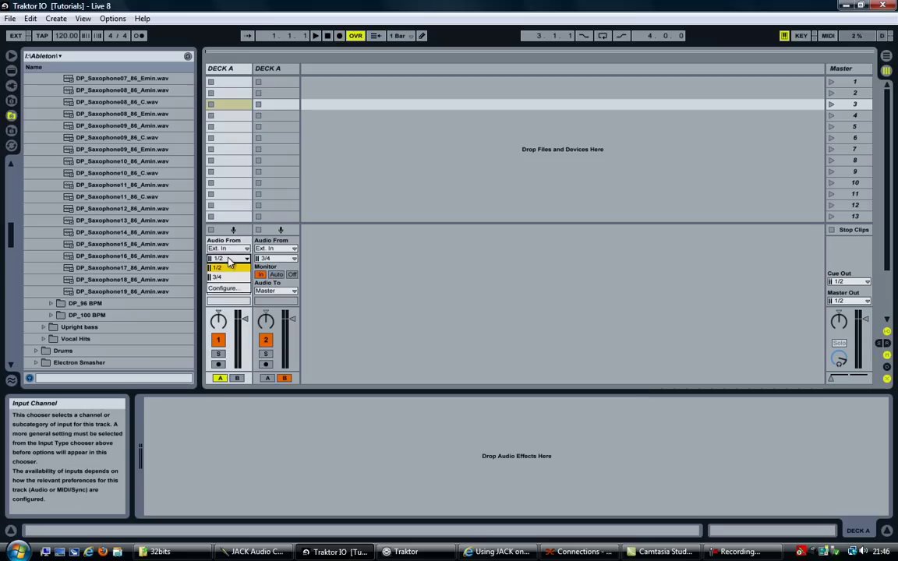
{"action": "left_click", "coordinate": [228, 260]}
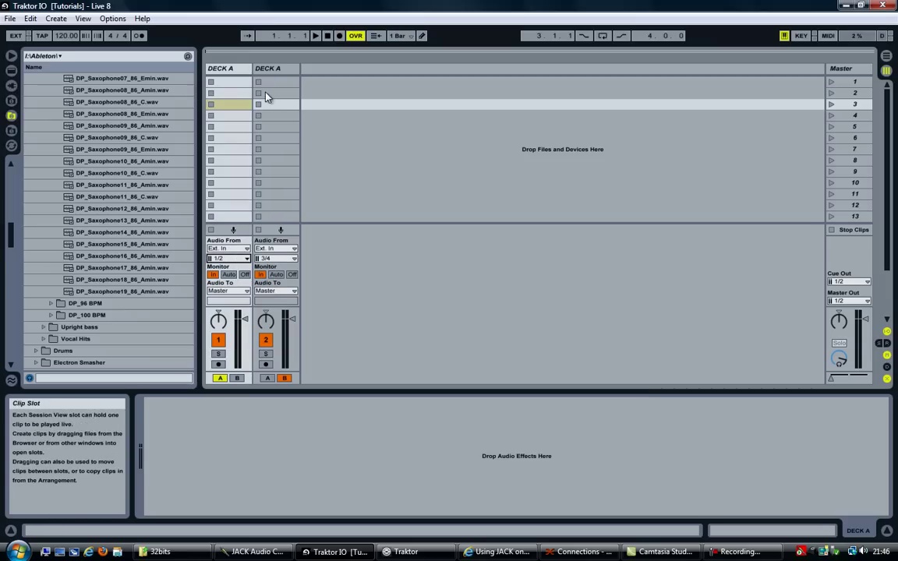
Give DECK B input channels 3/4 and push the crossfader fully to B.
{"action": "left_click", "coordinate": [277, 69]}
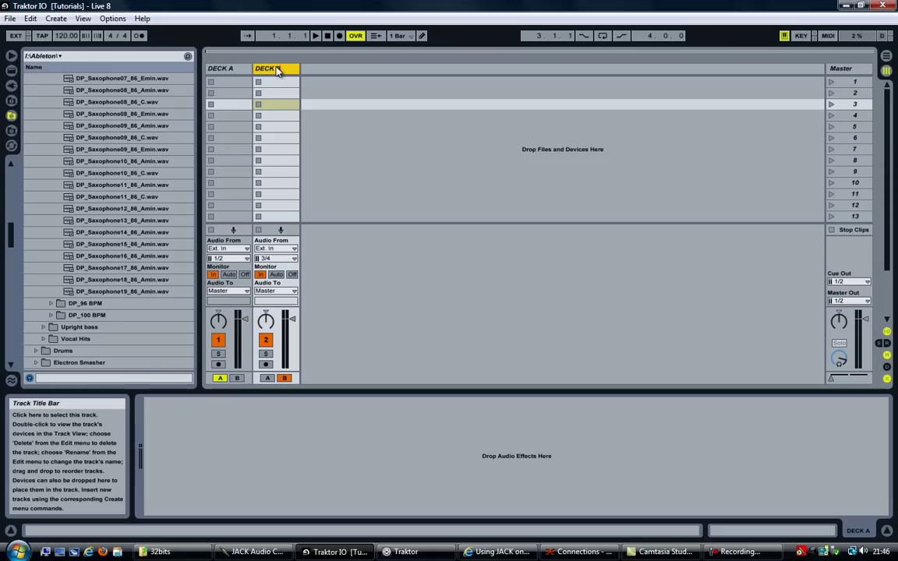
{"action": "left_click", "coordinate": [273, 259]}
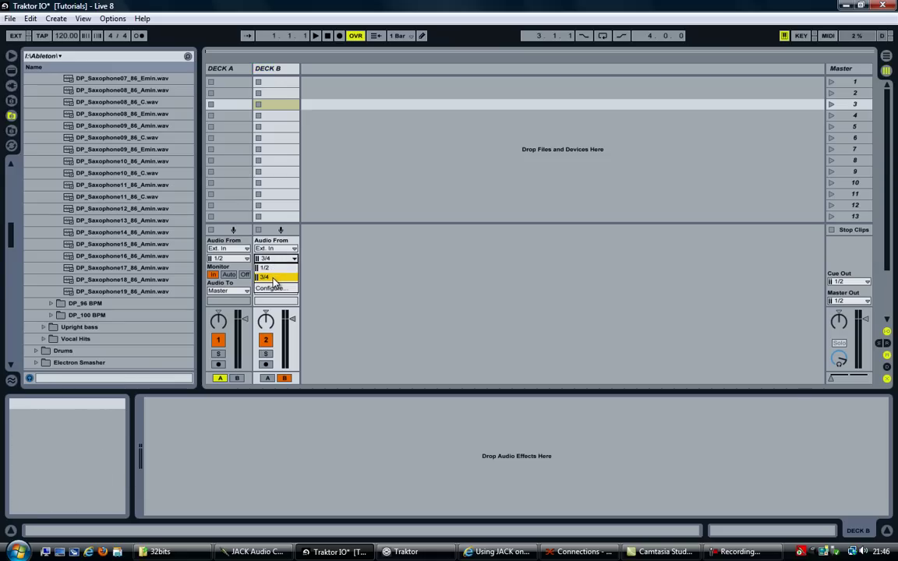
{"action": "left_click", "coordinate": [272, 251]}
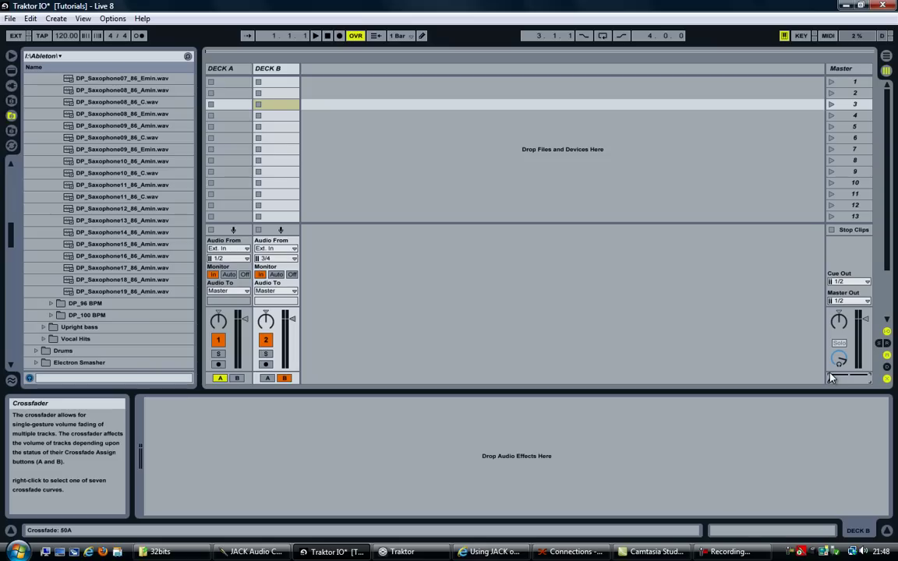
{"action": "left_click_drag", "start_coordinate": [831, 378], "coordinate": [870, 382]}
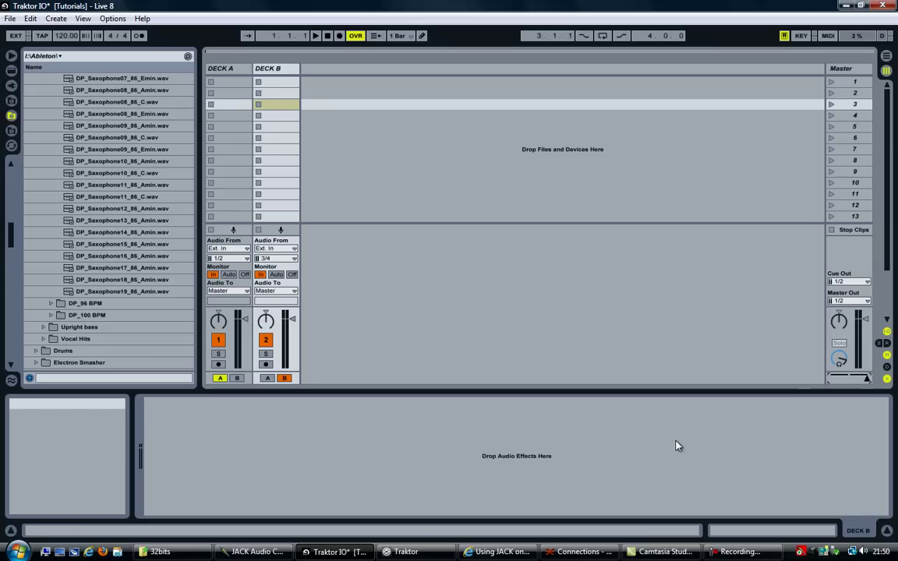
Bring Traktor Pro forward, lower its window slightly, and leave deck C as Live Input.
{"action": "left_click", "coordinate": [414, 476]}
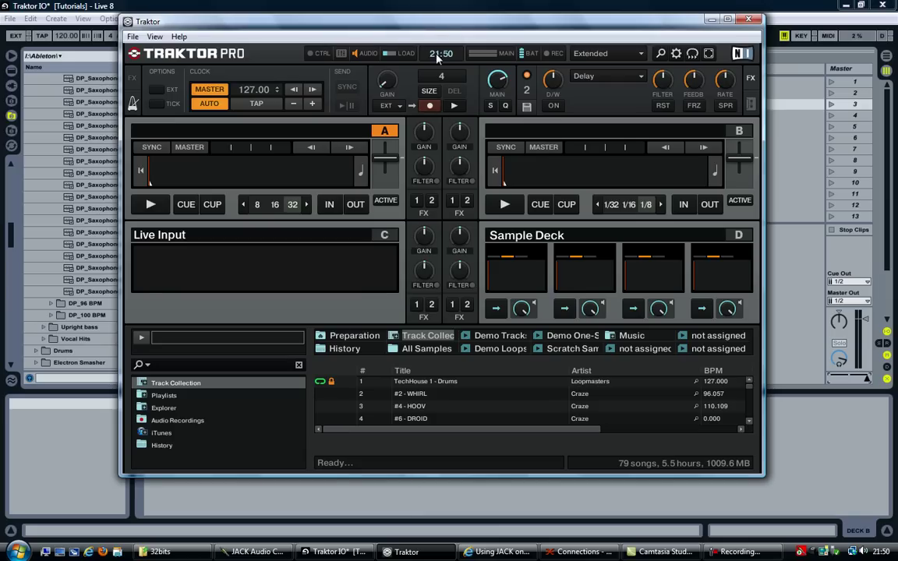
{"action": "left_click_drag", "start_coordinate": [428, 26], "coordinate": [428, 35]}
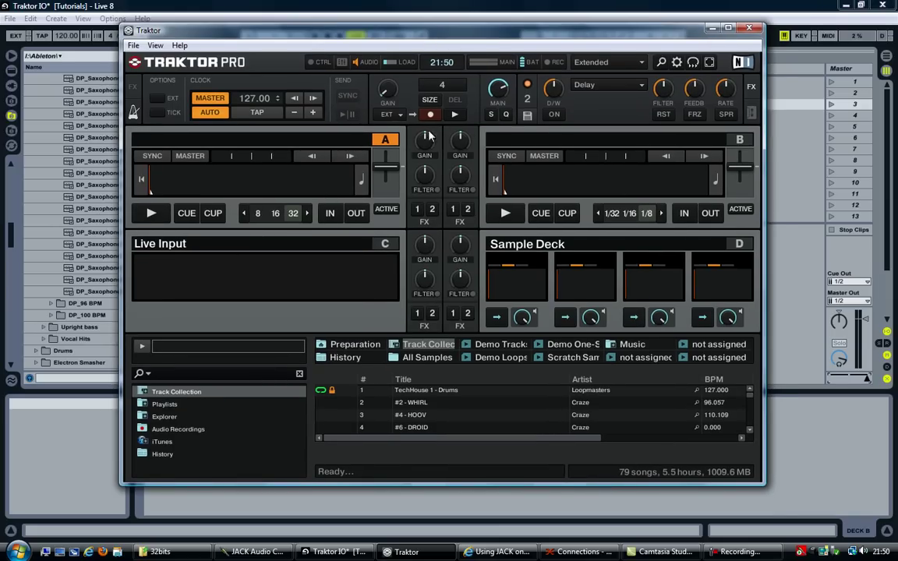
{"action": "left_click", "coordinate": [384, 244]}
{"action": "left_click", "coordinate": [740, 244]}
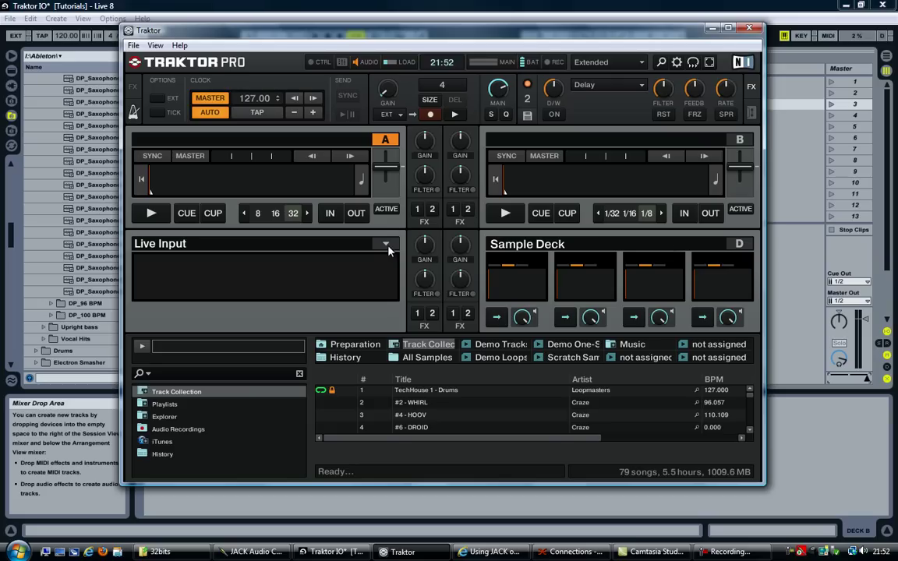
{"action": "left_click", "coordinate": [132, 45]}
{"action": "left_click", "coordinate": [166, 73]}
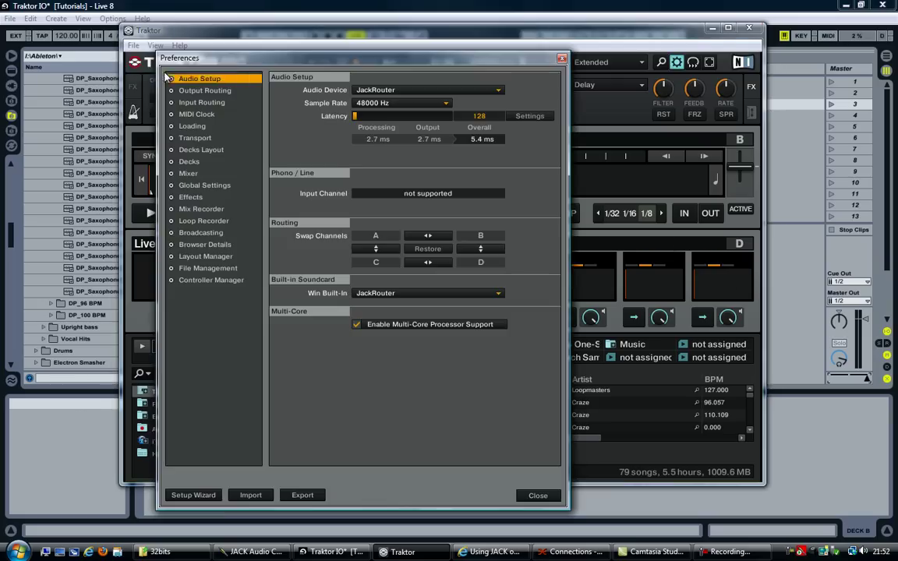
{"action": "left_click_drag", "start_coordinate": [201, 60], "coordinate": [248, 52]}
{"action": "left_click", "coordinate": [243, 82]}
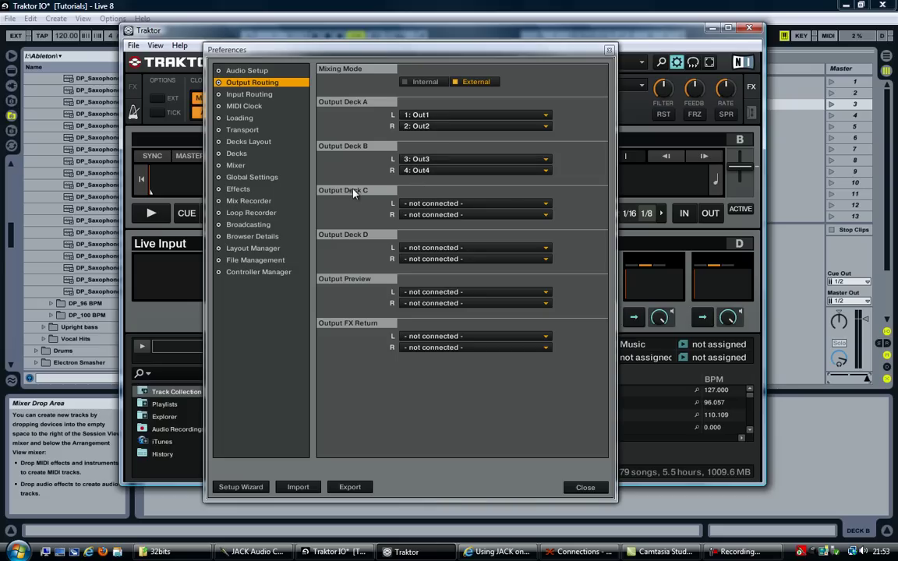
{"action": "left_click", "coordinate": [414, 204]}
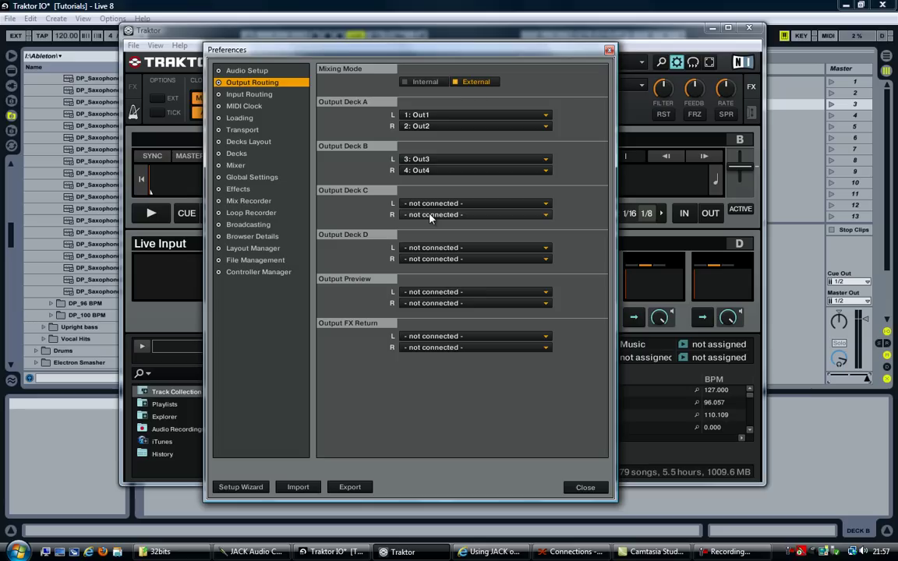
Close Traktor, save and close the Live set, close Connections, and stop JACK.
{"action": "key", "text": "Escape"}
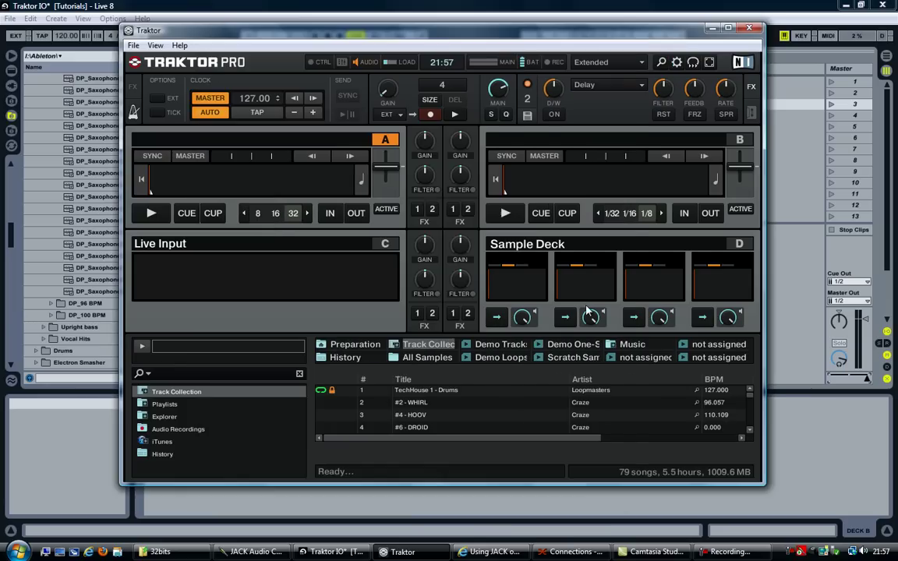
{"action": "left_click", "coordinate": [747, 29]}
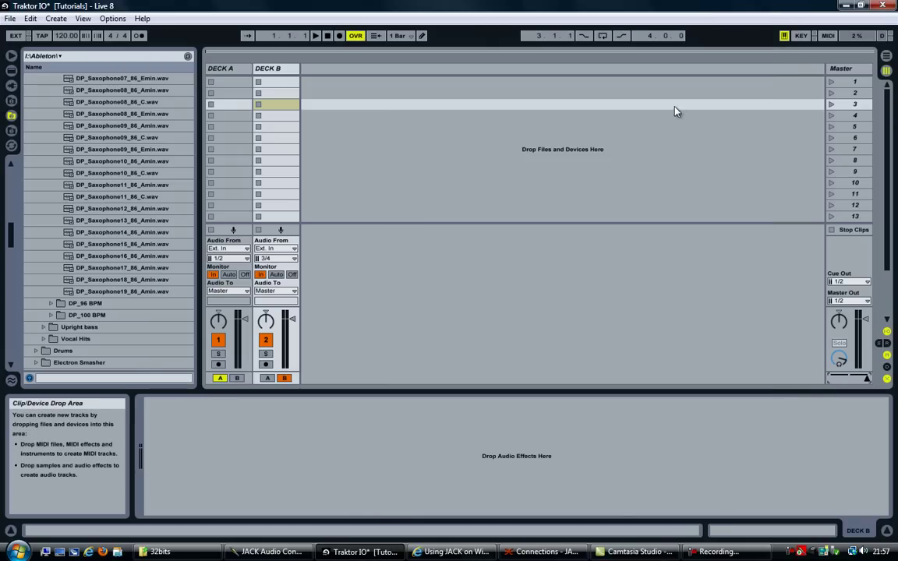
{"action": "key", "text": "ctrl+s"}
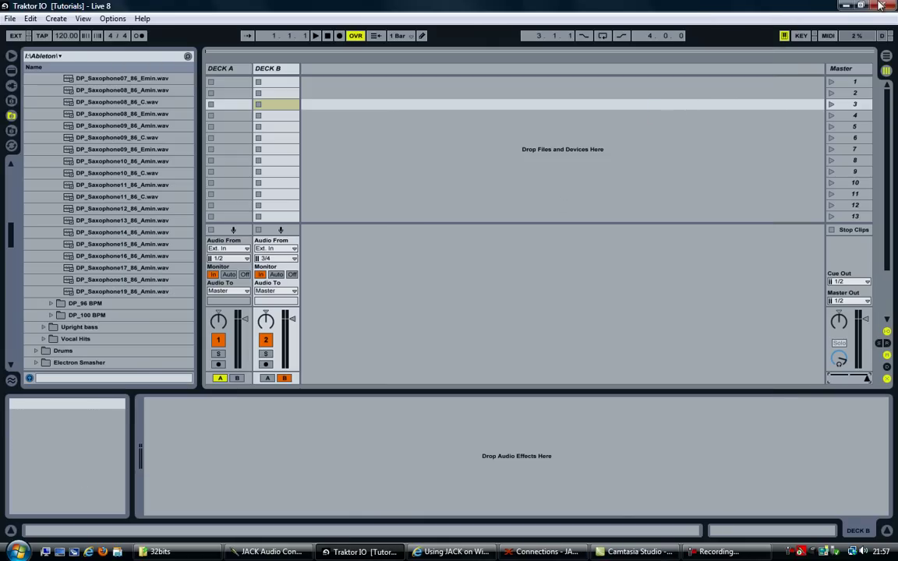
{"action": "left_click", "coordinate": [881, 5]}
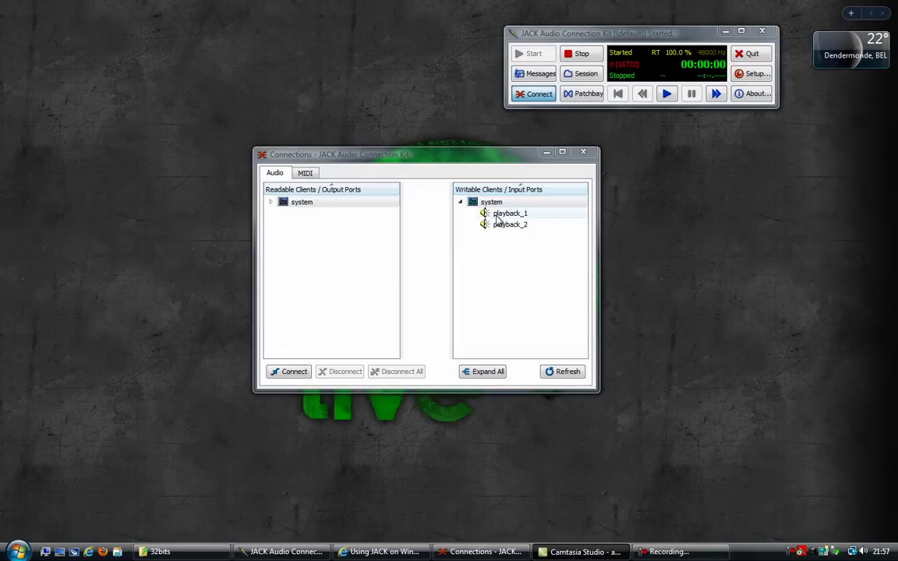
{"action": "left_click", "coordinate": [583, 153]}
{"action": "left_click", "coordinate": [581, 53]}
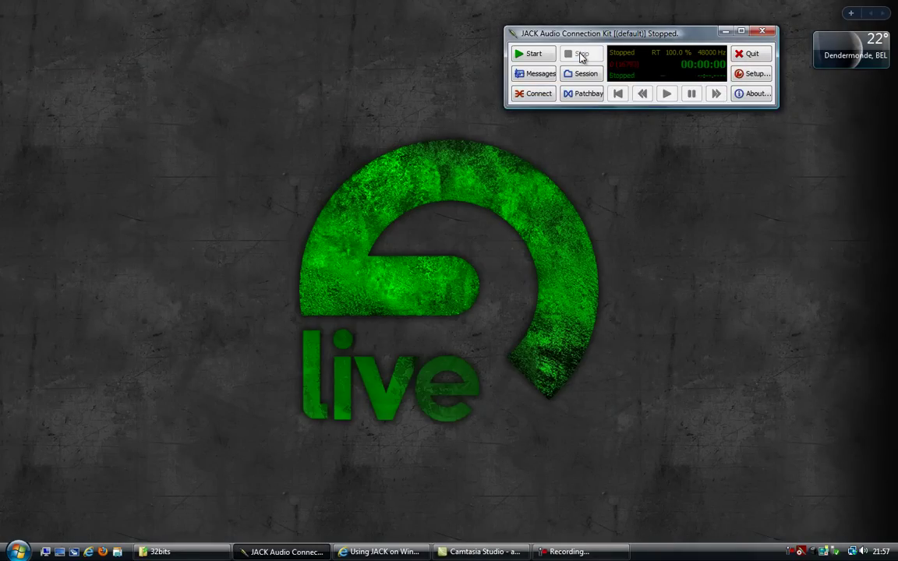
Set the JACK Setup Channels value to 10 and save it to the preset.
{"action": "left_click", "coordinate": [750, 74]}
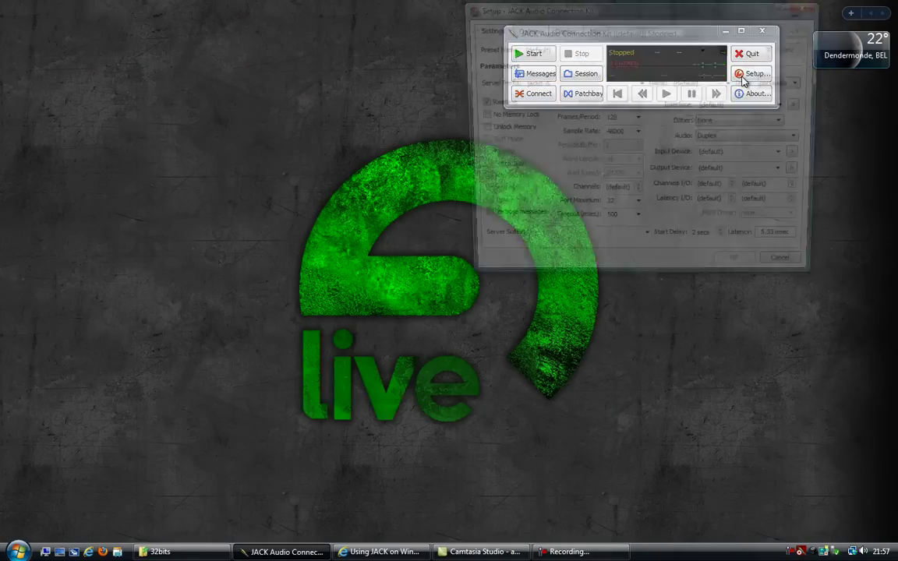
{"action": "left_click_drag", "start_coordinate": [672, 15], "coordinate": [471, 165]}
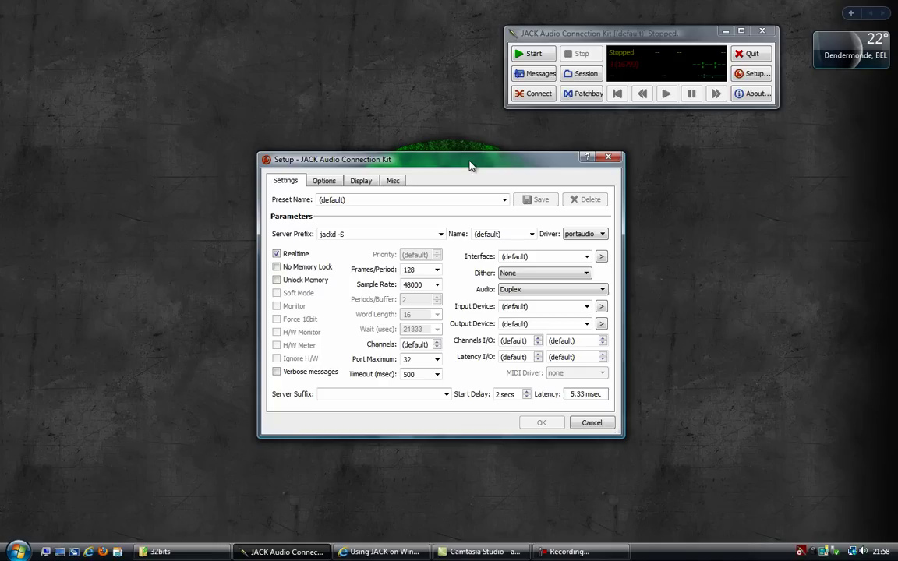
{"action": "left_click", "coordinate": [436, 343]}
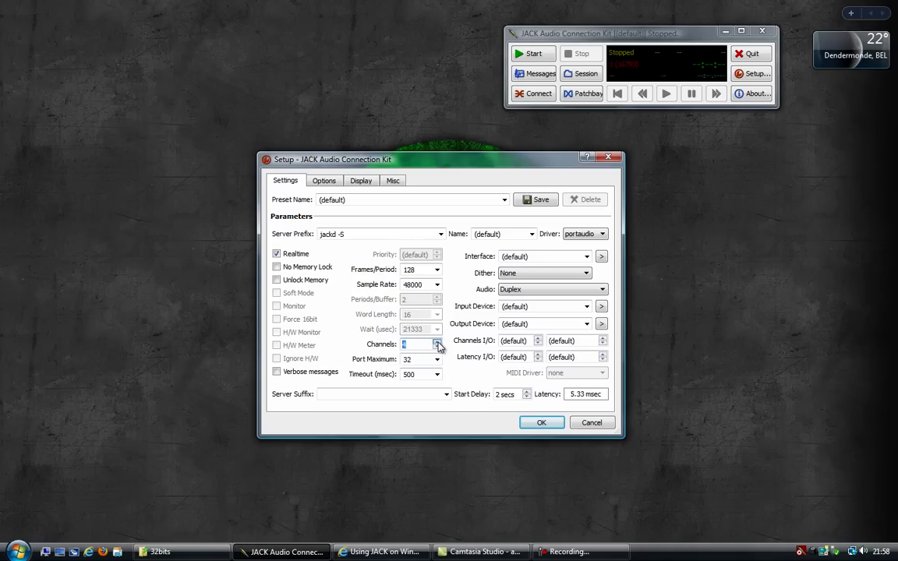
{"action": "key", "text": "Page_Up"}
{"action": "left_click", "coordinate": [438, 347]}
{"action": "left_click", "coordinate": [528, 203]}
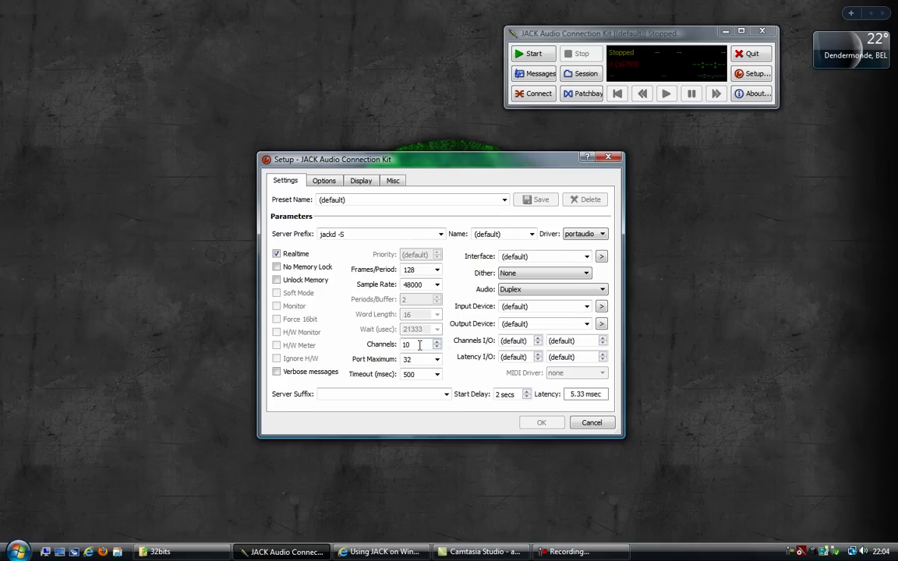
{"action": "left_click", "coordinate": [437, 346]}
Highlight the guide's paragraph on JackRouter's default 4 inputs and 4 outputs.
{"action": "left_click", "coordinate": [385, 551]}
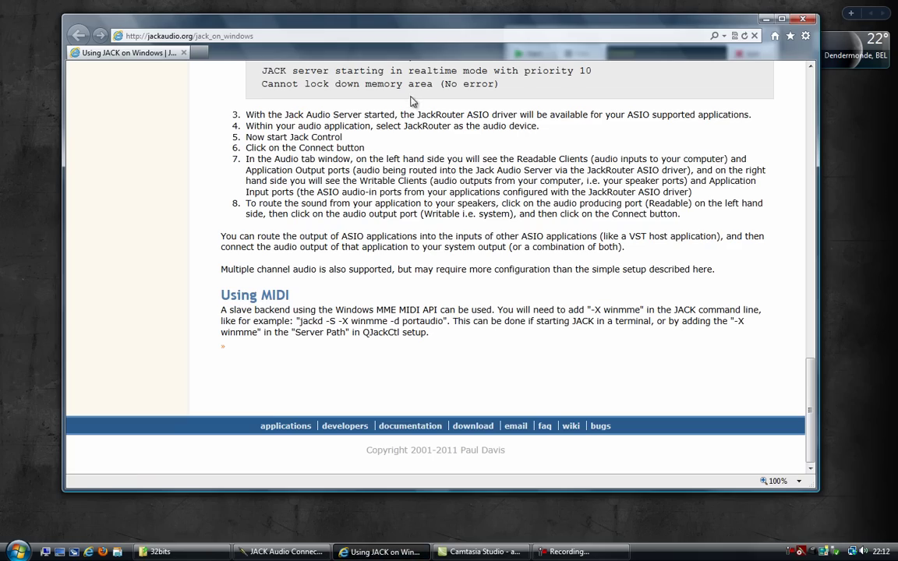
{"action": "scroll", "coordinate": [400, 175], "scroll_direction": "up", "scroll_amount": 15}
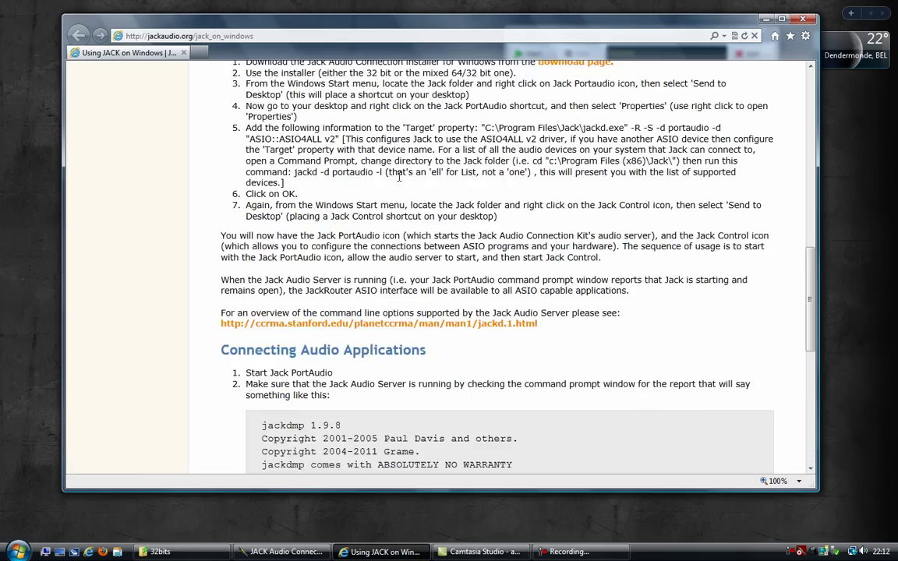
{"action": "scroll", "coordinate": [394, 187], "scroll_direction": "up", "scroll_amount": 5}
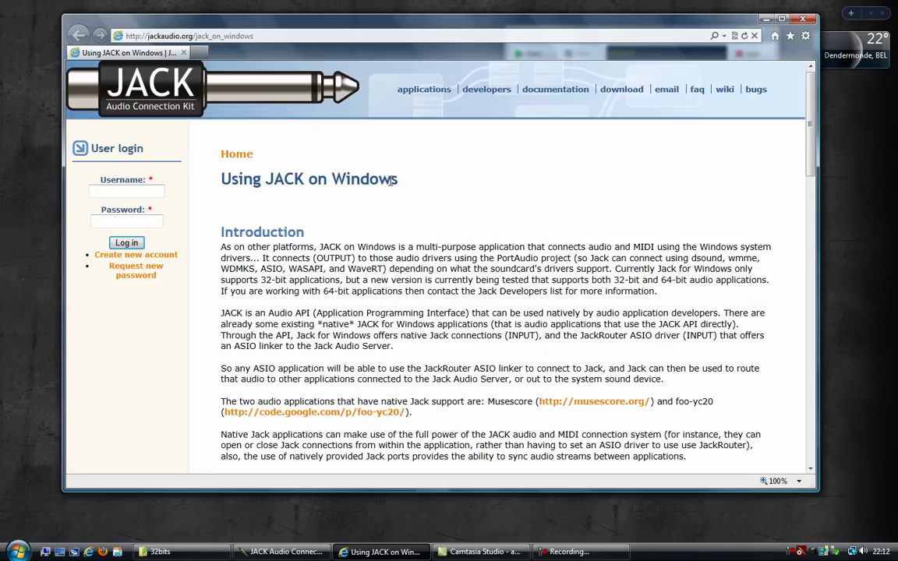
{"action": "scroll", "coordinate": [394, 201], "scroll_direction": "down", "scroll_amount": 7}
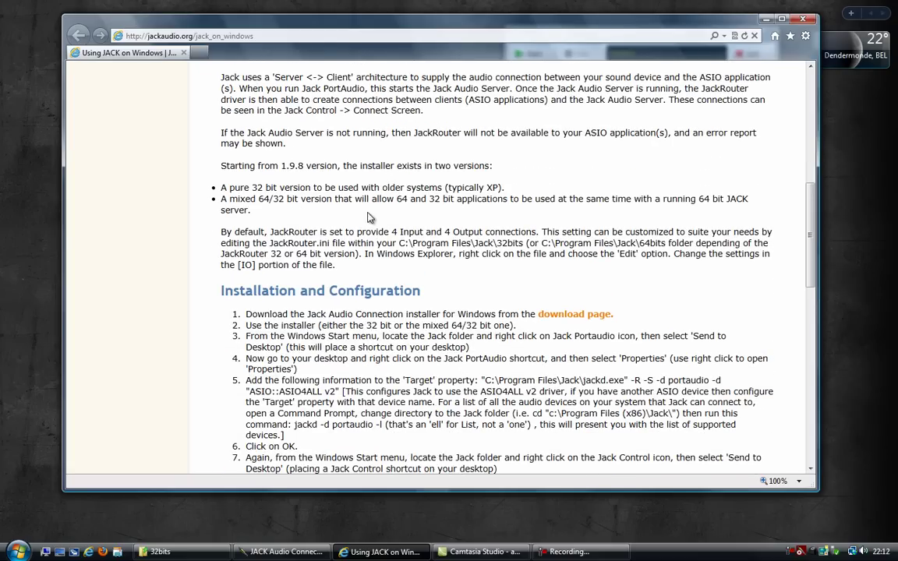
{"action": "left_click_drag", "start_coordinate": [221, 231], "coordinate": [337, 267]}
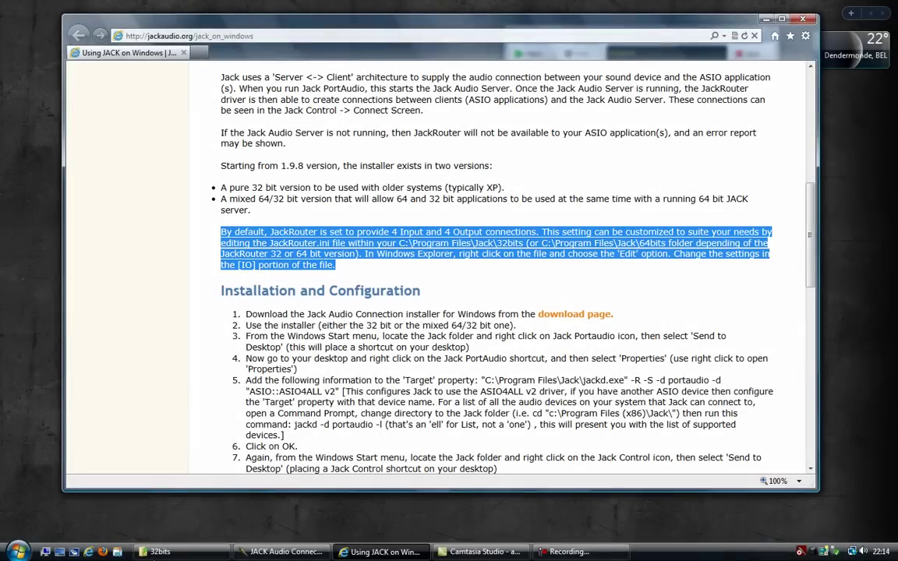
Go from the Jack folder into 32bits and select the JackRouter settings file.
{"action": "left_click", "coordinate": [170, 554]}
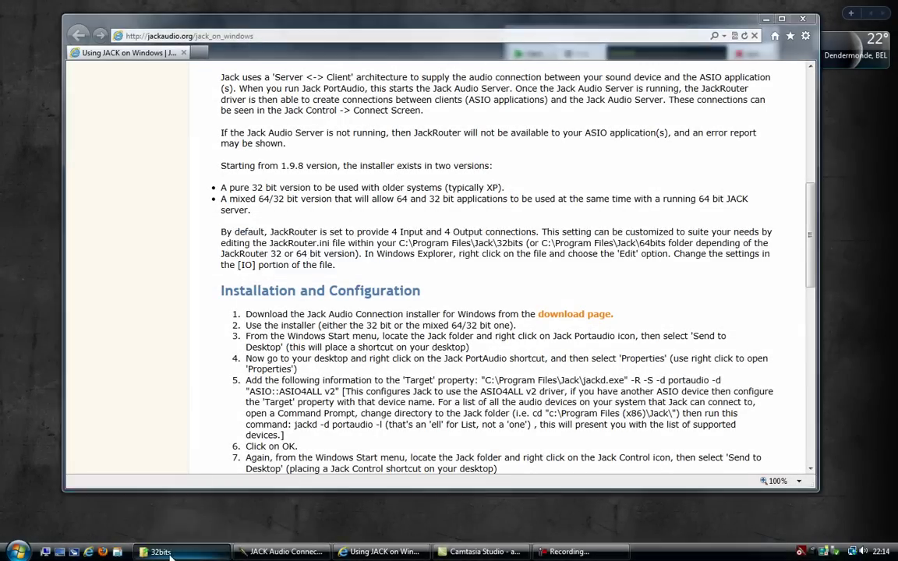
{"action": "left_click", "coordinate": [273, 23]}
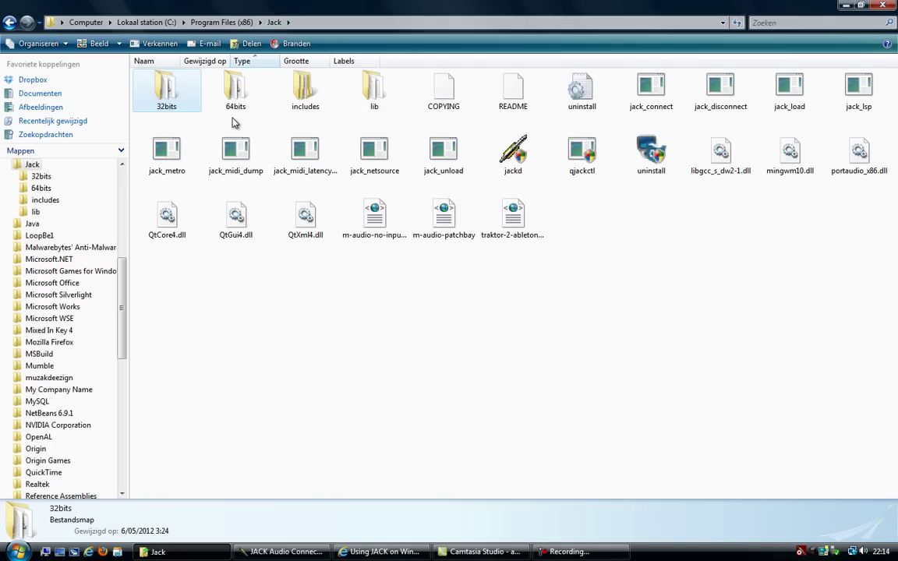
{"action": "left_click_drag", "start_coordinate": [231, 122], "coordinate": [137, 74]}
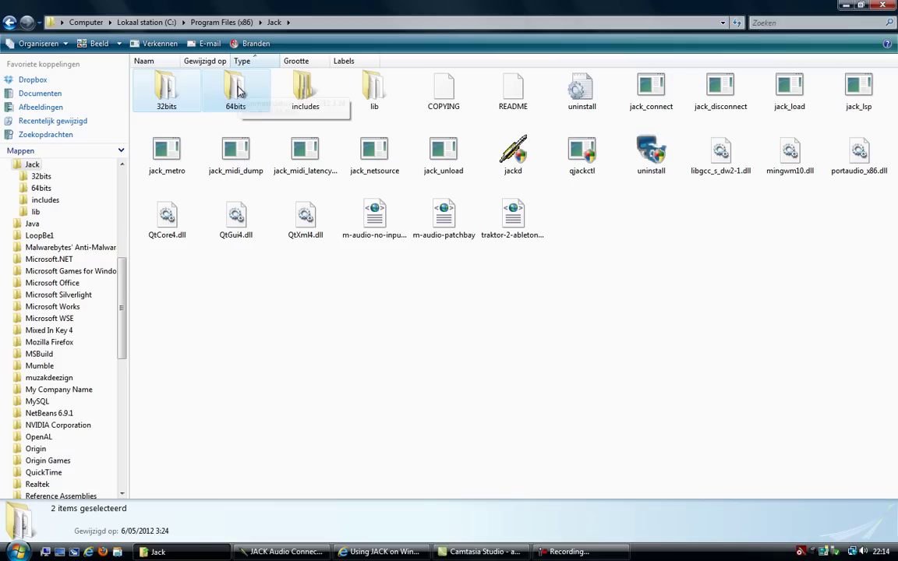
{"action": "left_click", "coordinate": [152, 92]}
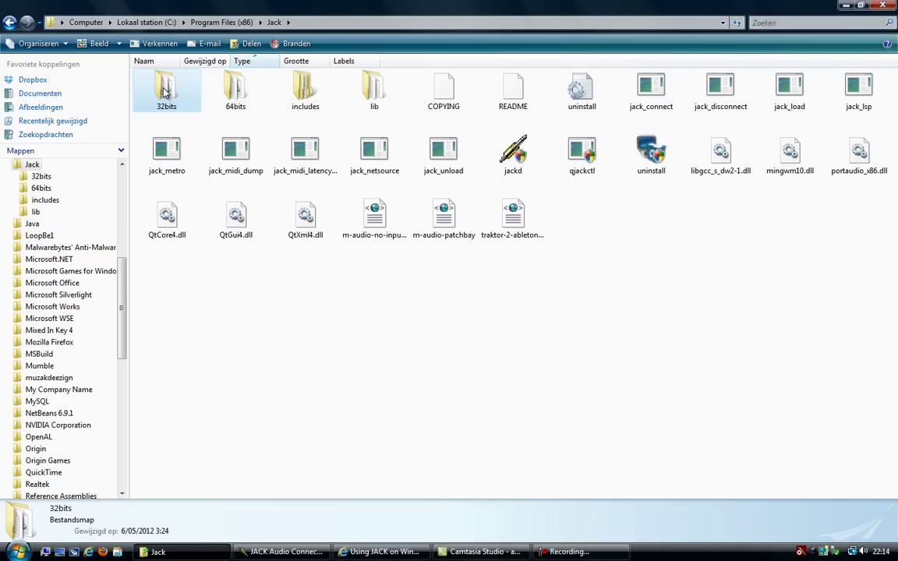
{"action": "double_click", "coordinate": [164, 92]}
{"action": "left_click", "coordinate": [163, 93]}
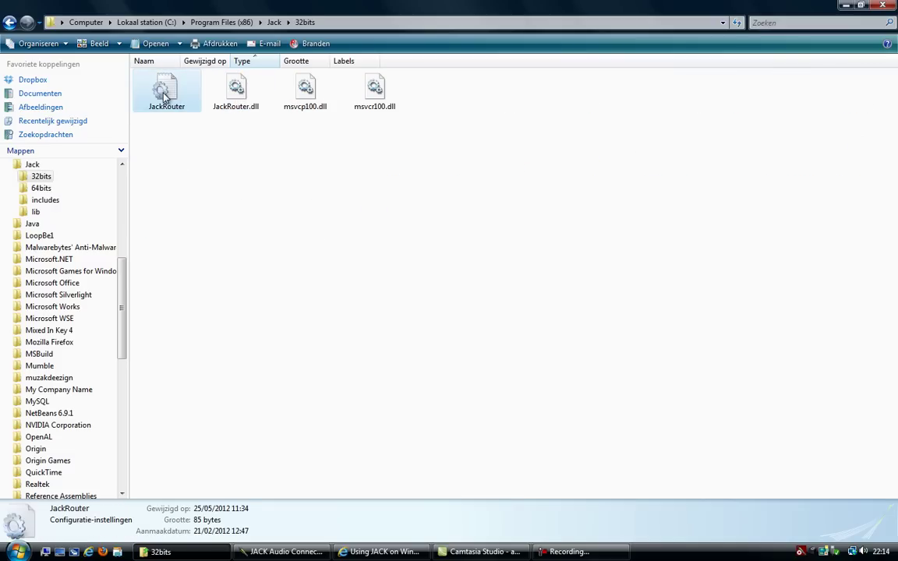
Change JackRouter.ini's input and output values from 4 to 10 and save.
{"action": "double_click", "coordinate": [164, 95]}
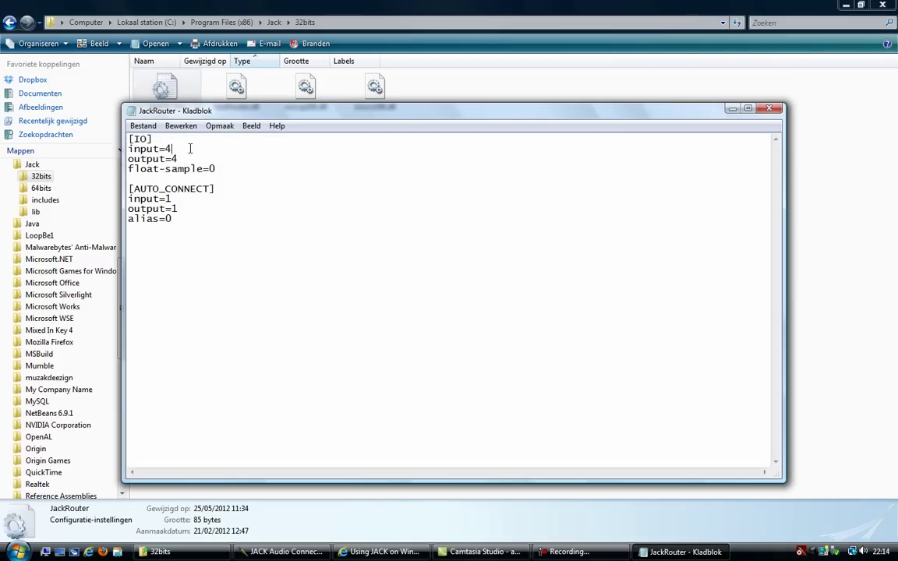
{"action": "left_click_drag", "start_coordinate": [176, 159], "coordinate": [117, 147]}
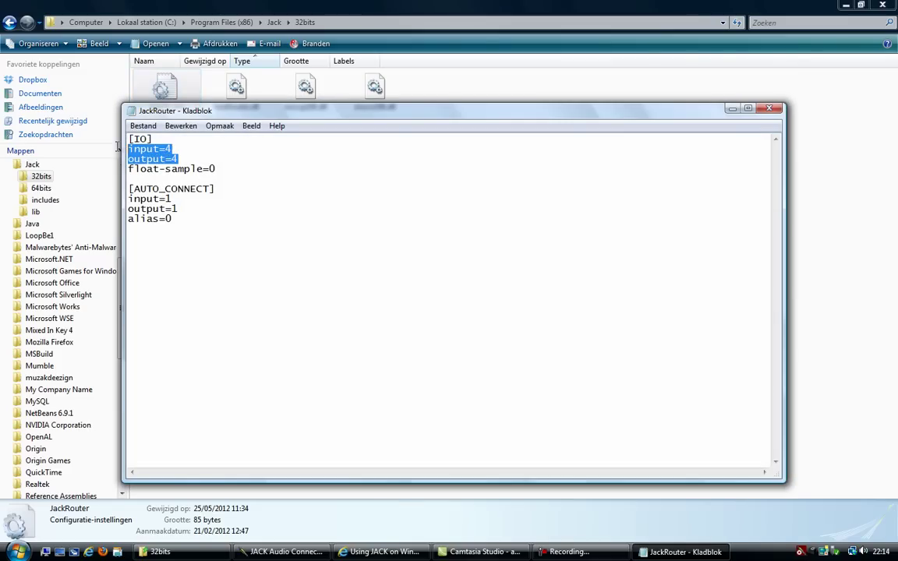
{"action": "left_click", "coordinate": [178, 149]}
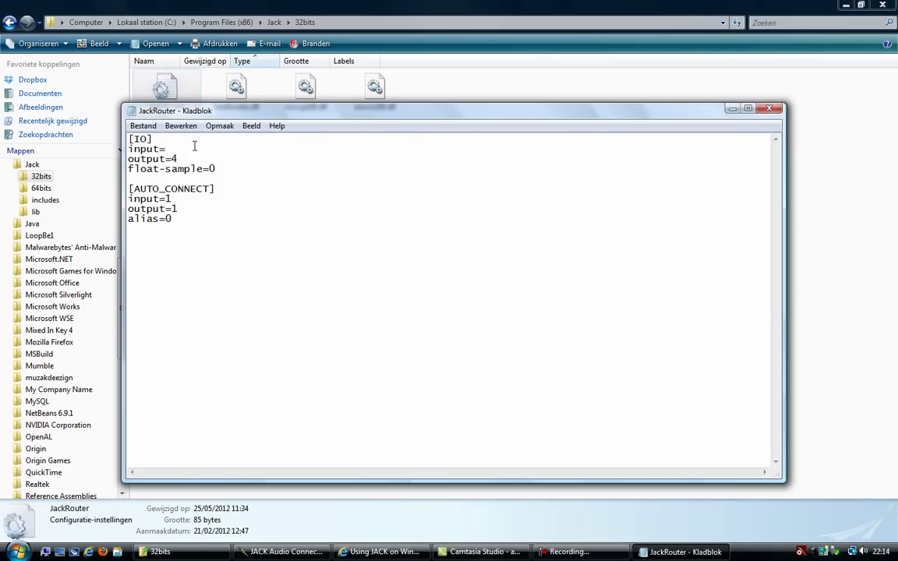
{"action": "type", "text": "10"}
{"action": "left_click", "coordinate": [143, 126]}
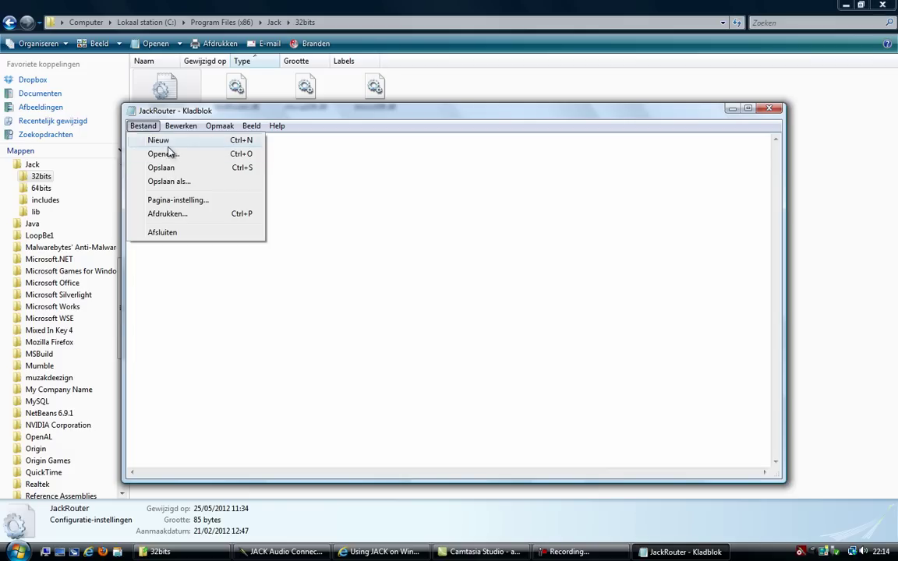
{"action": "left_click", "coordinate": [161, 167]}
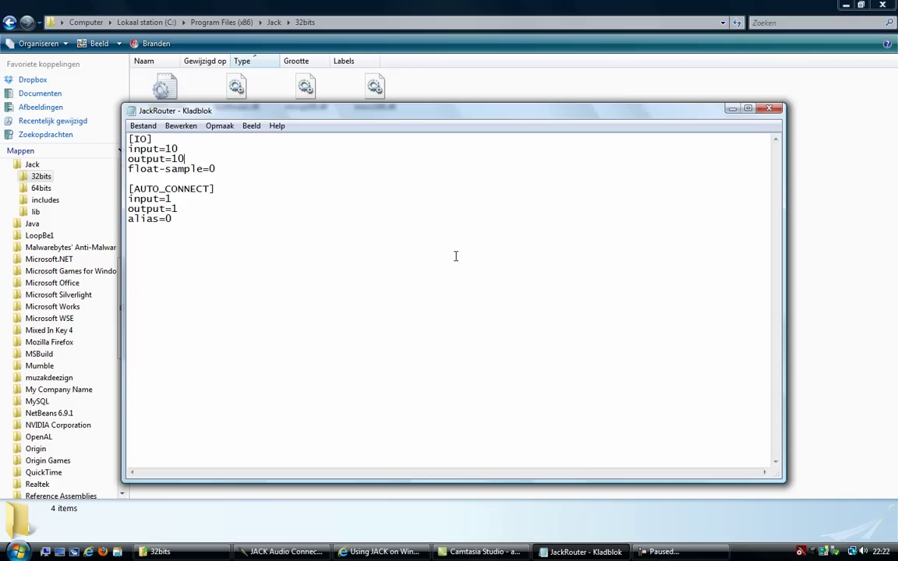
Show the Users group's permissions on the JackRouter file's Security (Beveiliging) tab.
{"action": "left_click", "coordinate": [167, 92]}
{"action": "right_click", "coordinate": [167, 92]}
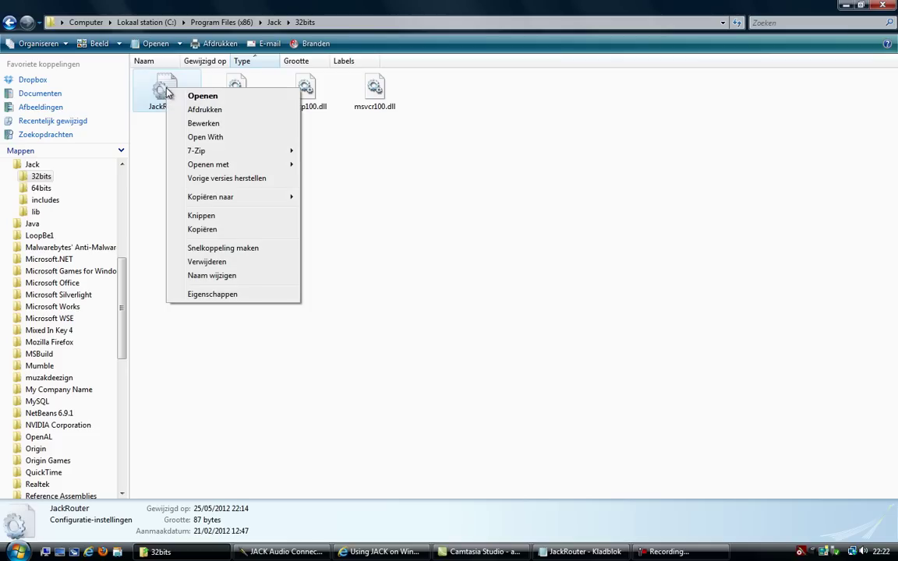
{"action": "left_click", "coordinate": [209, 294]}
{"action": "left_click", "coordinate": [233, 116]}
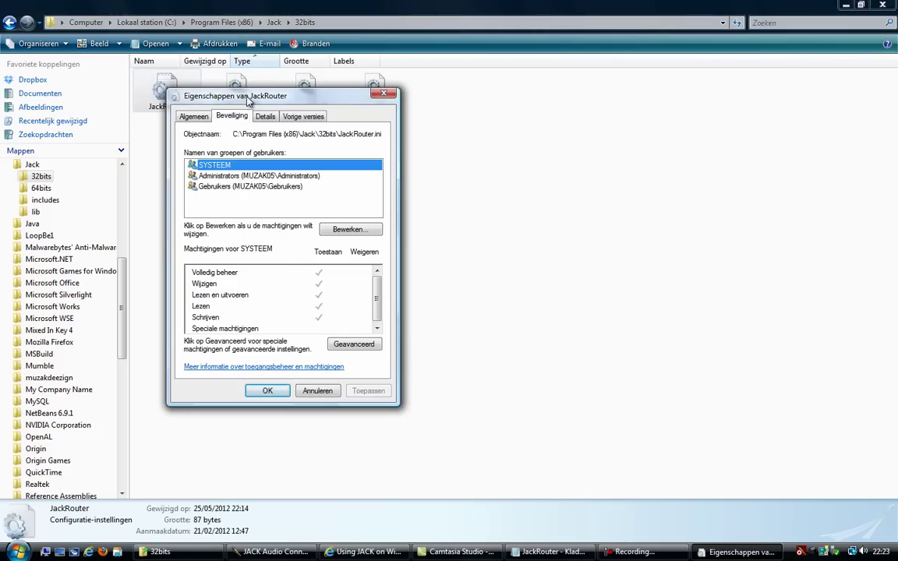
{"action": "left_click_drag", "start_coordinate": [223, 91], "coordinate": [354, 113]}
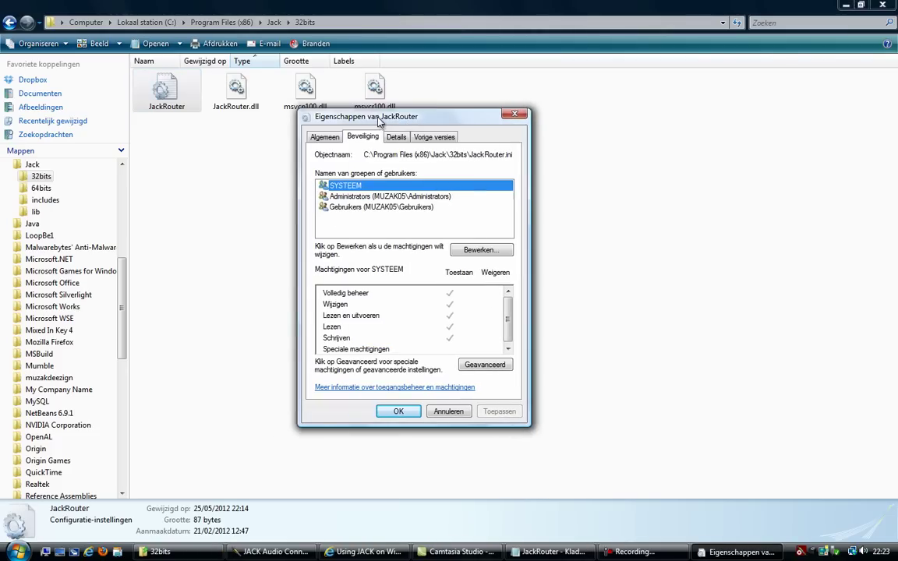
{"action": "left_click", "coordinate": [352, 208]}
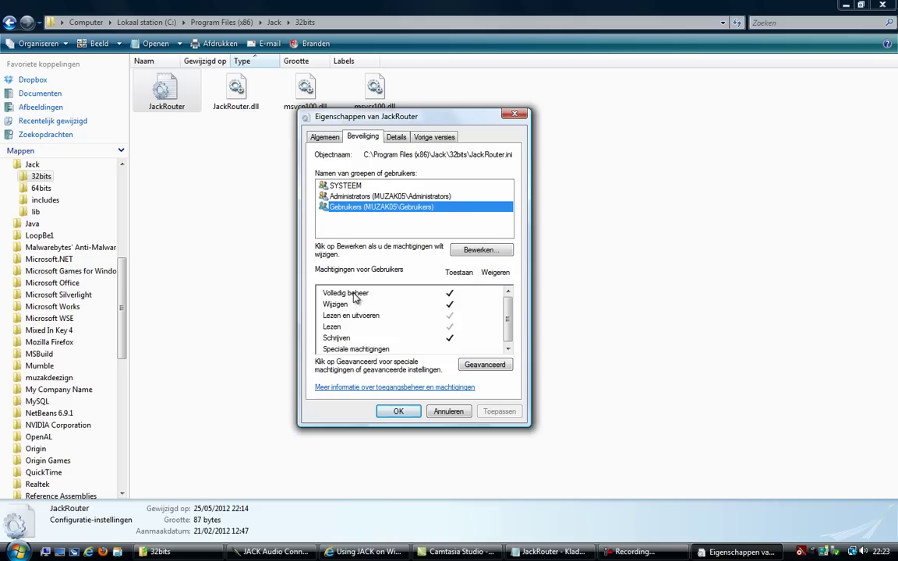
Grant the Gebruikers group Volledig beheer (full control) and close the properties.
{"action": "left_click", "coordinate": [477, 251]}
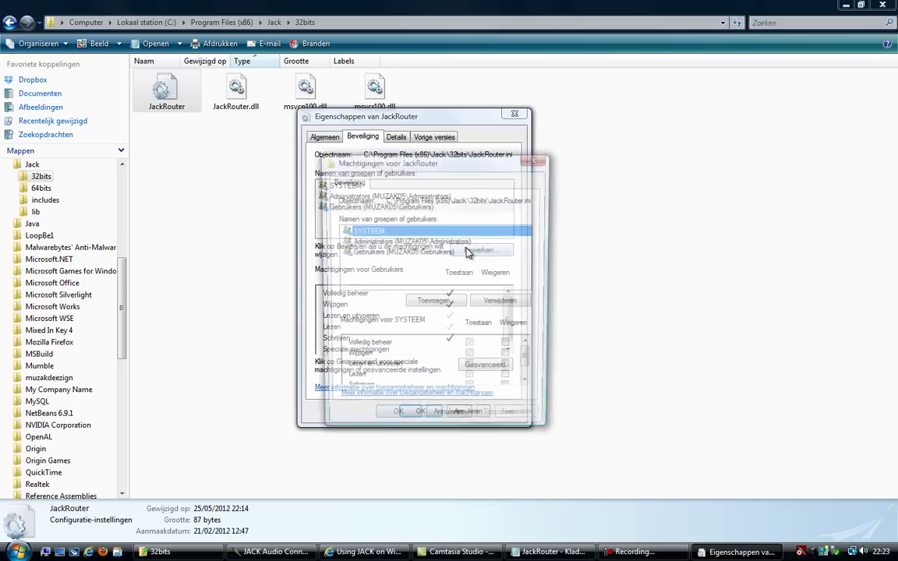
{"action": "left_click_drag", "start_coordinate": [441, 169], "coordinate": [458, 163]}
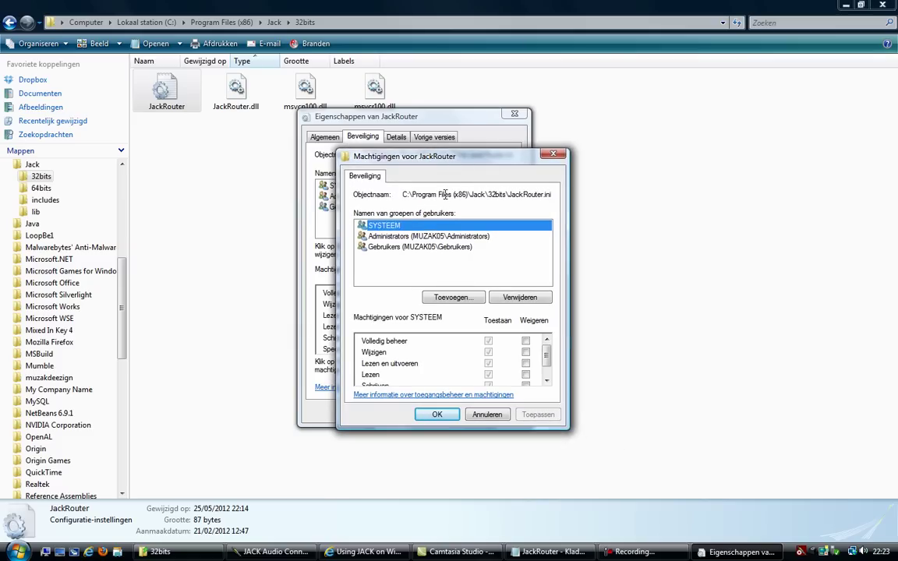
{"action": "left_click", "coordinate": [399, 248]}
{"action": "left_click", "coordinate": [488, 341]}
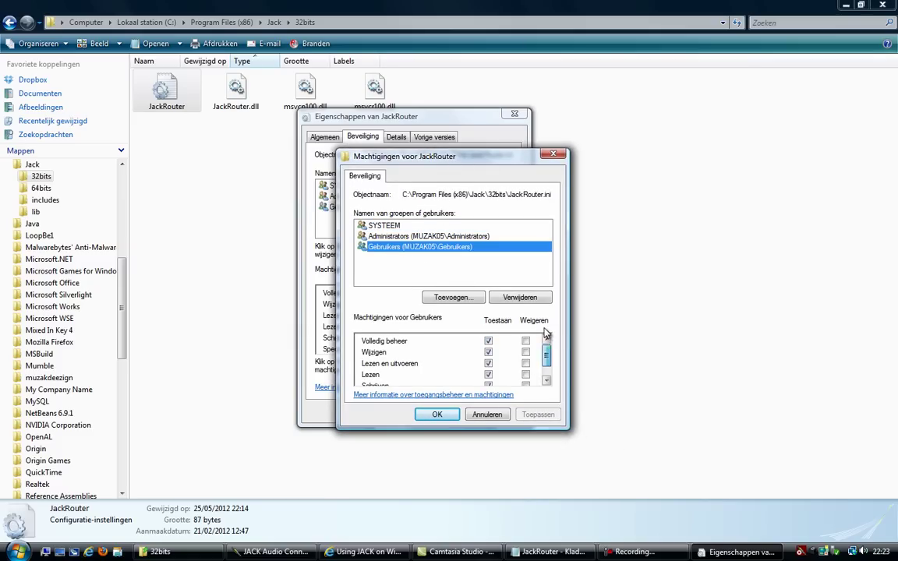
{"action": "left_click", "coordinate": [473, 415]}
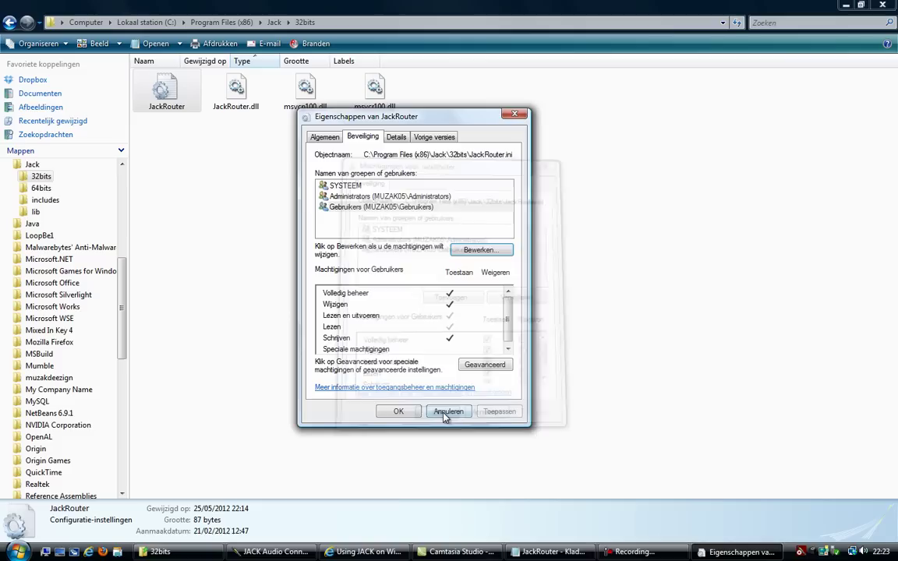
{"action": "left_click", "coordinate": [404, 410]}
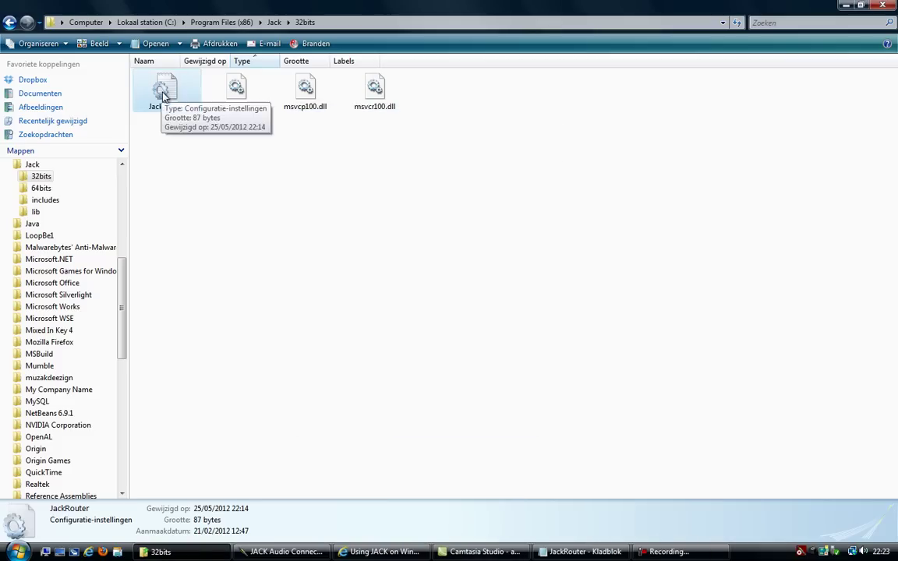
Close the JackRouter Notepad window and minimize Explorer.
{"action": "left_click", "coordinate": [573, 552]}
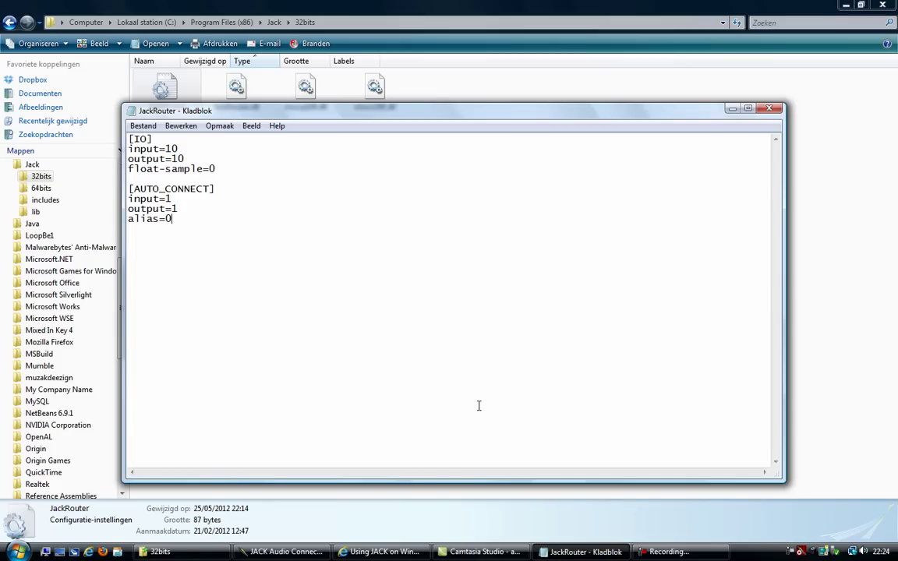
{"action": "left_click", "coordinate": [770, 107]}
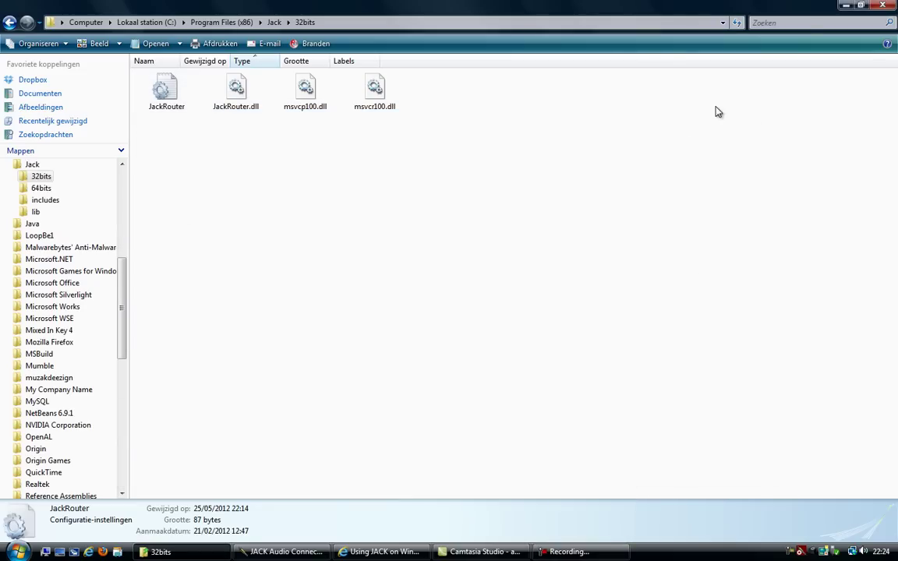
{"action": "left_click", "coordinate": [845, 6]}
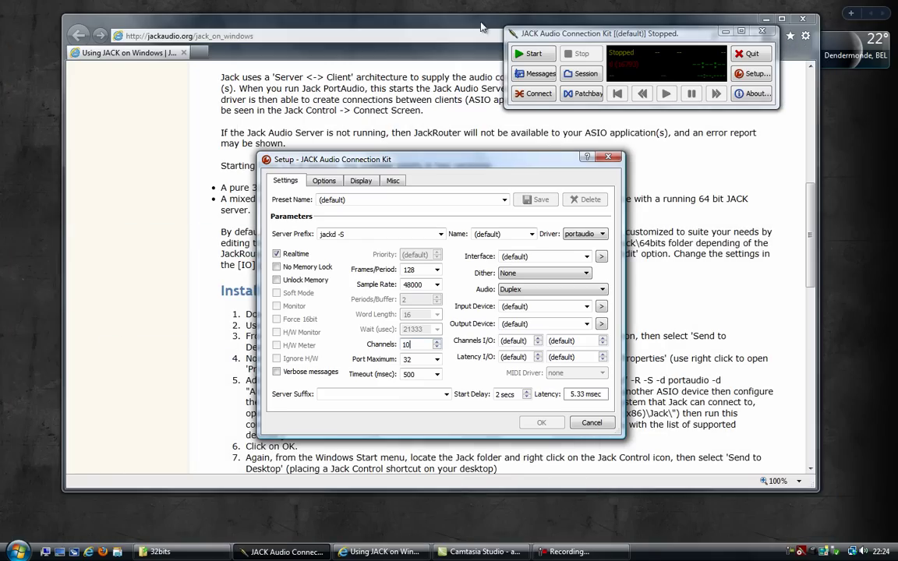
Reset the JACK Setup Channels value to (default) and save the preset.
{"action": "left_click", "coordinate": [471, 19]}
{"action": "left_click", "coordinate": [767, 18]}
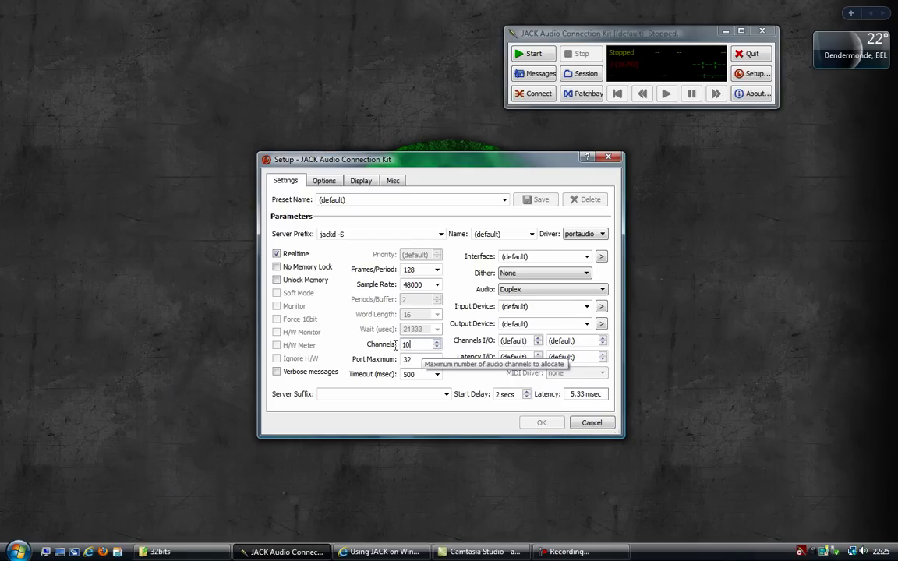
{"action": "left_click", "coordinate": [417, 344]}
{"action": "left_click", "coordinate": [438, 343]}
{"action": "left_click", "coordinate": [438, 343]}
{"action": "left_click", "coordinate": [438, 348]}
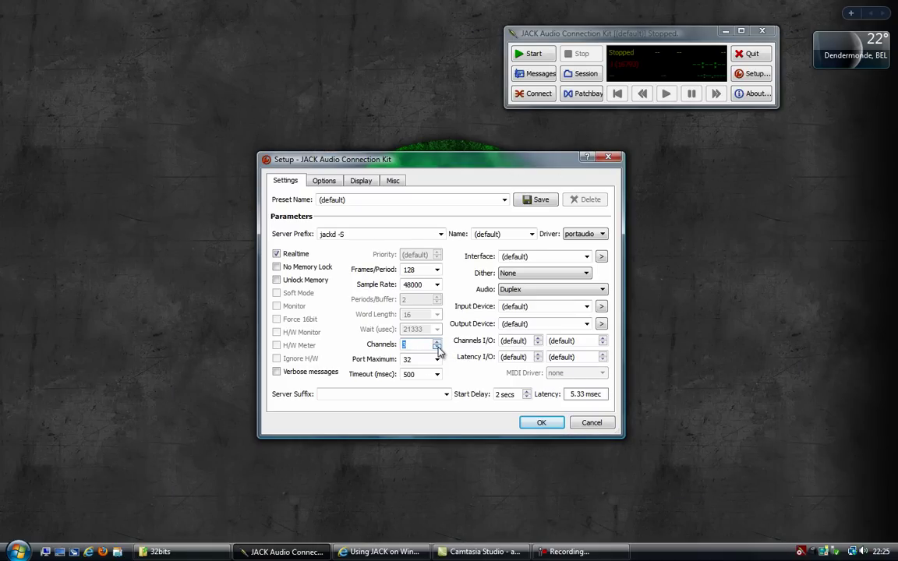
{"action": "left_click", "coordinate": [438, 349]}
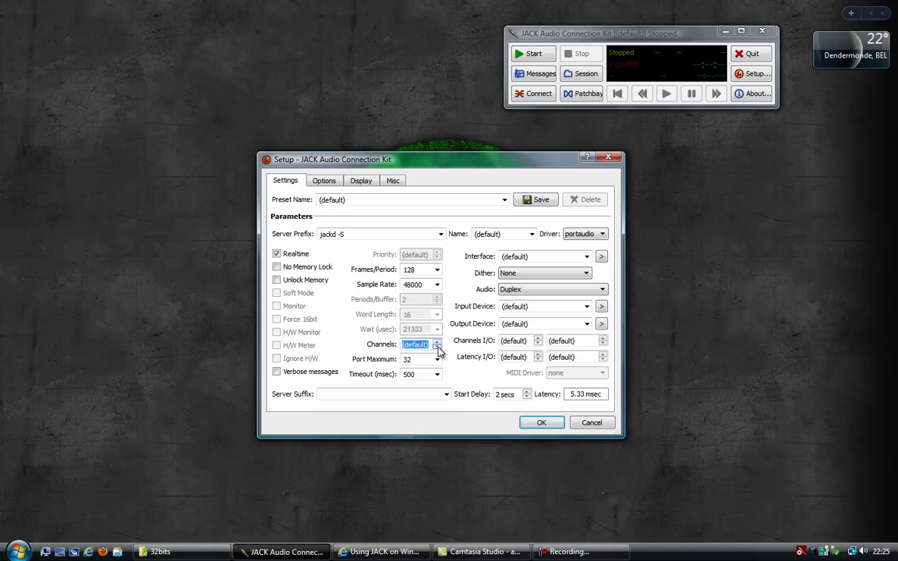
{"action": "left_click", "coordinate": [537, 200]}
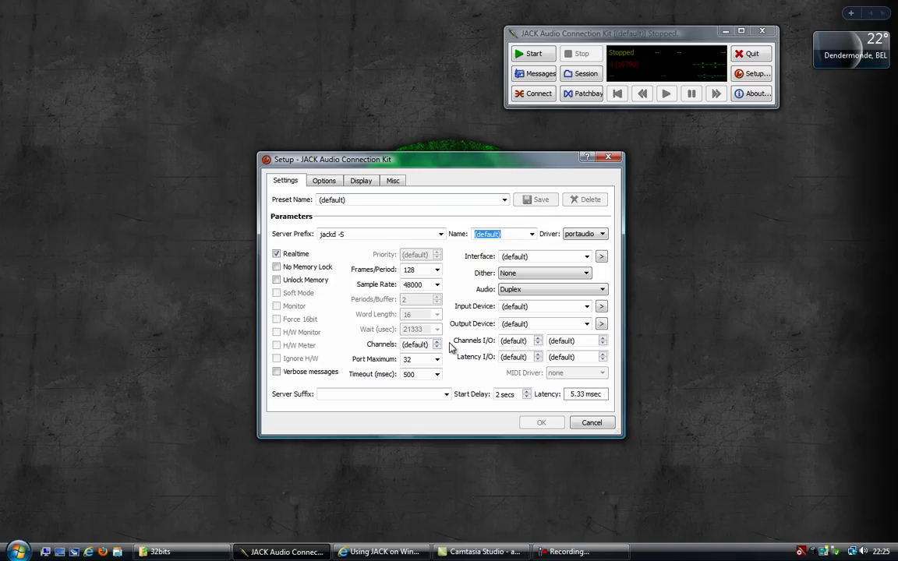
Raise Port Maximum from 32 to 128.
{"action": "left_click", "coordinate": [426, 361]}
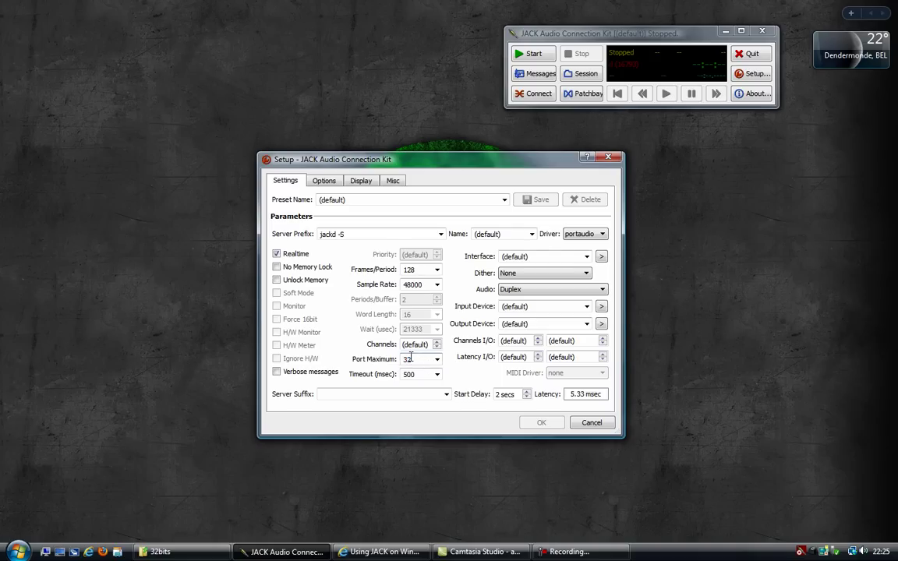
{"action": "double_click", "coordinate": [406, 358]}
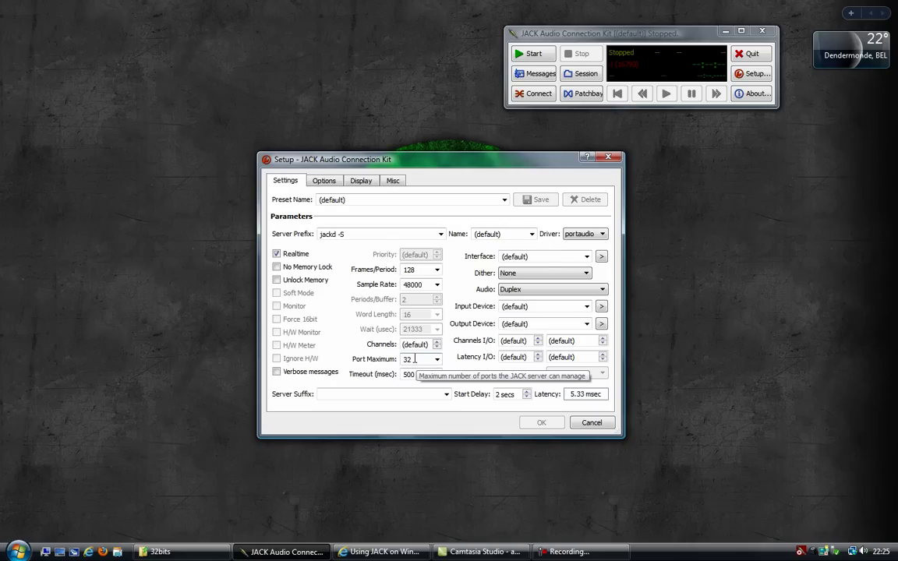
{"action": "double_click", "coordinate": [415, 359]}
{"action": "left_click", "coordinate": [437, 360]}
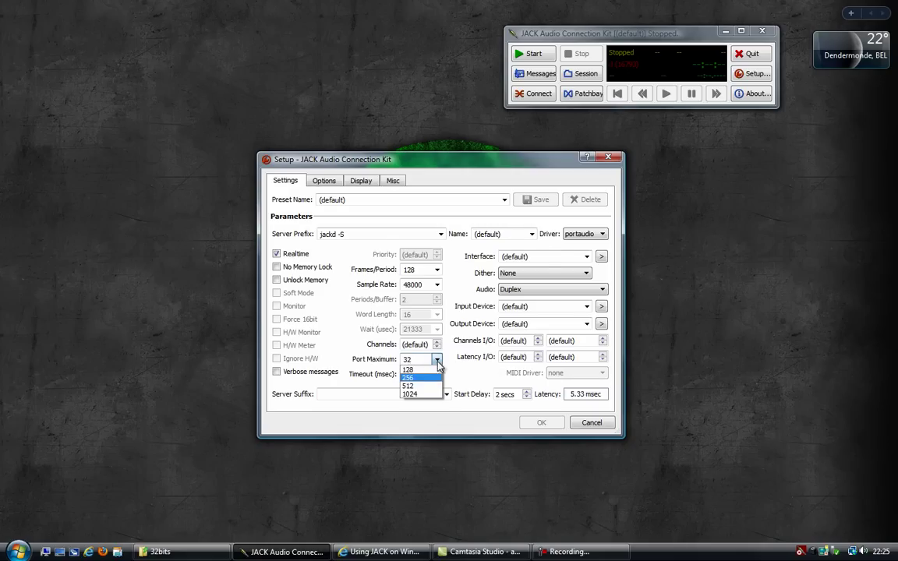
{"action": "left_click", "coordinate": [415, 370]}
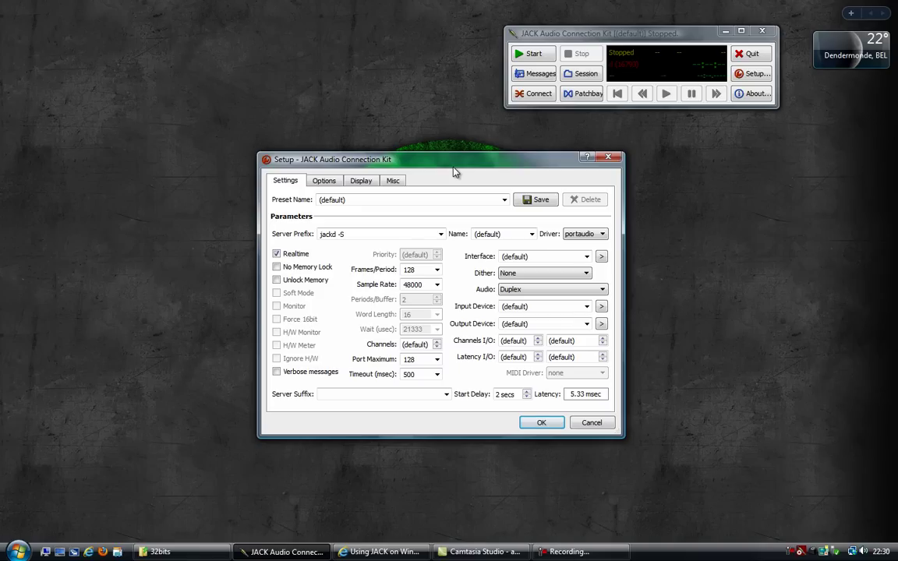
Apply the setup, start the JACK server, and open the Connections window.
{"action": "left_click", "coordinate": [541, 423]}
{"action": "left_click", "coordinate": [537, 59]}
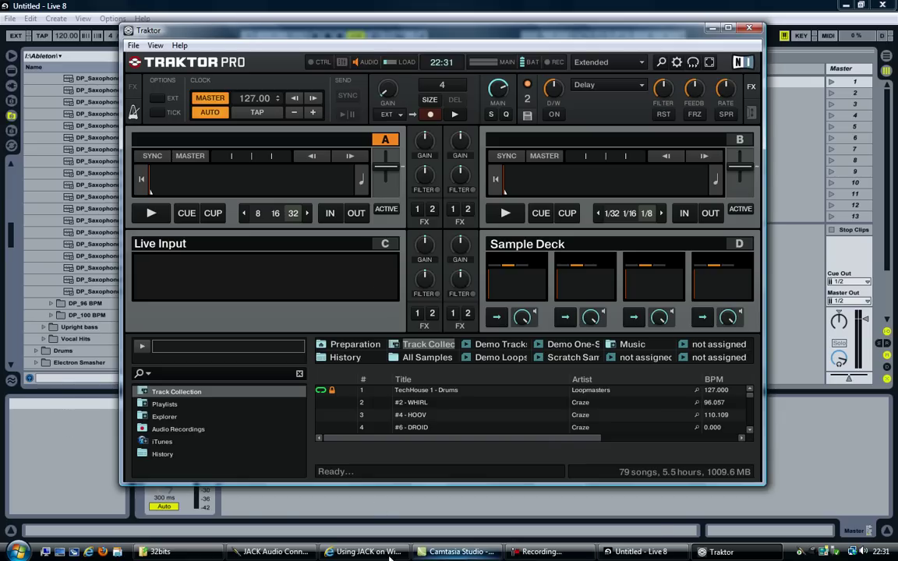
{"action": "left_click", "coordinate": [285, 490]}
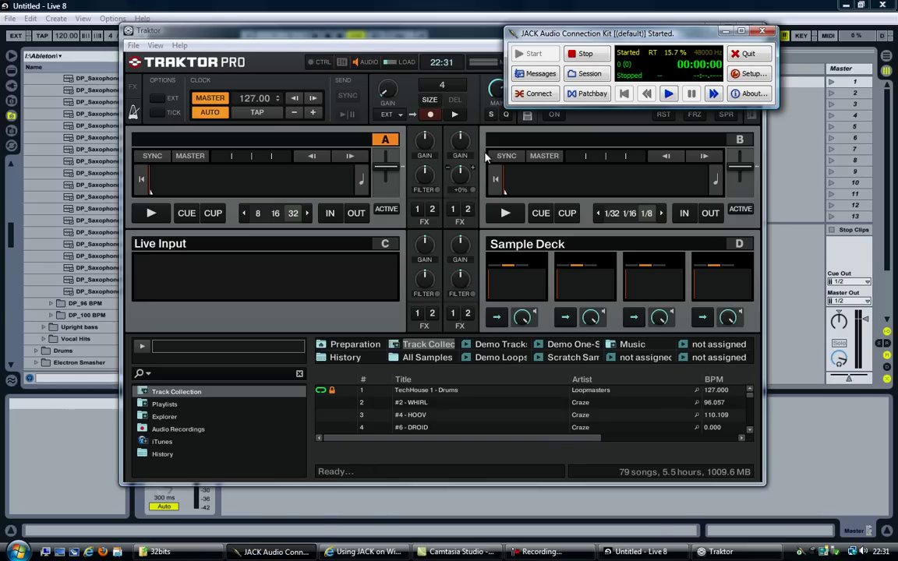
{"action": "left_click", "coordinate": [538, 93]}
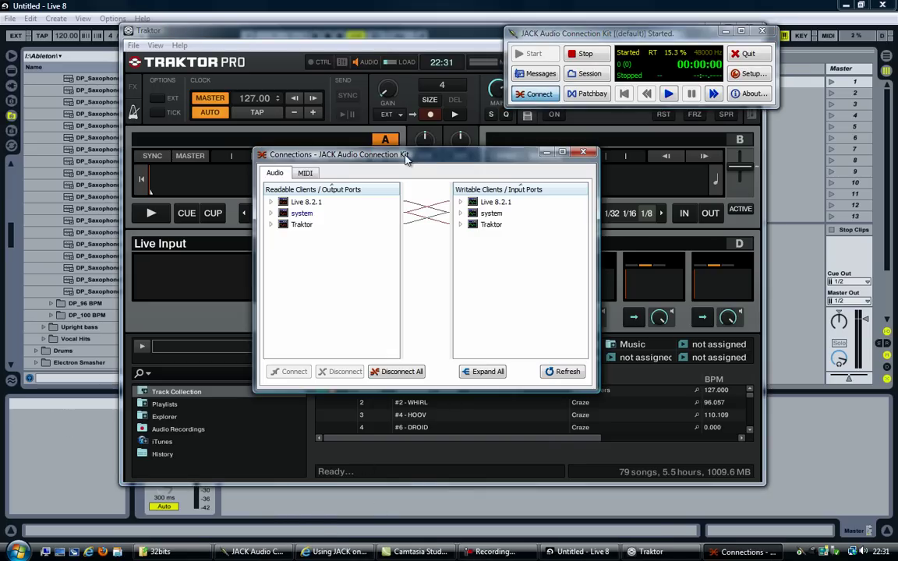
Expand Traktor's outputs out1–out10 and Live 8.2.1's inputs in1–in4.
{"action": "left_click_drag", "start_coordinate": [401, 154], "coordinate": [354, 162]}
{"action": "left_click", "coordinate": [221, 231]}
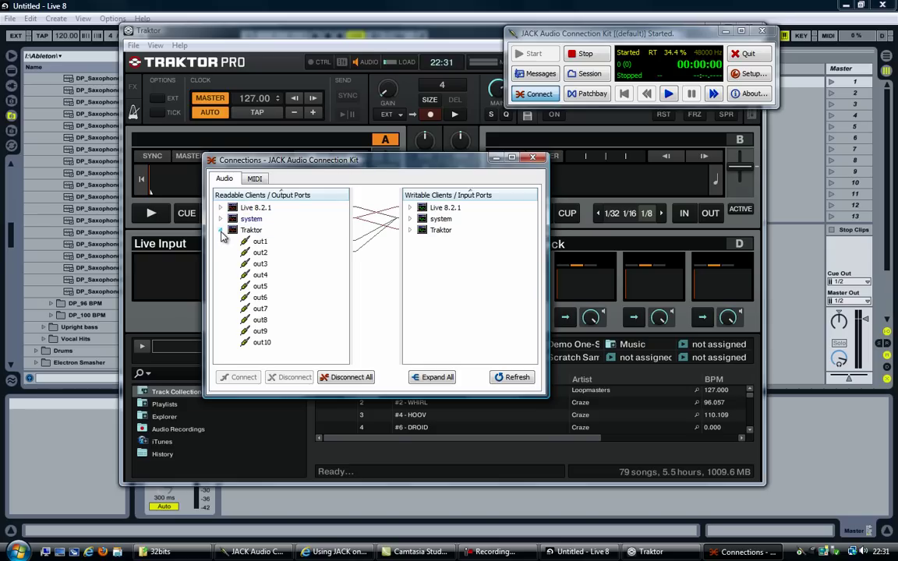
{"action": "left_click", "coordinate": [253, 233]}
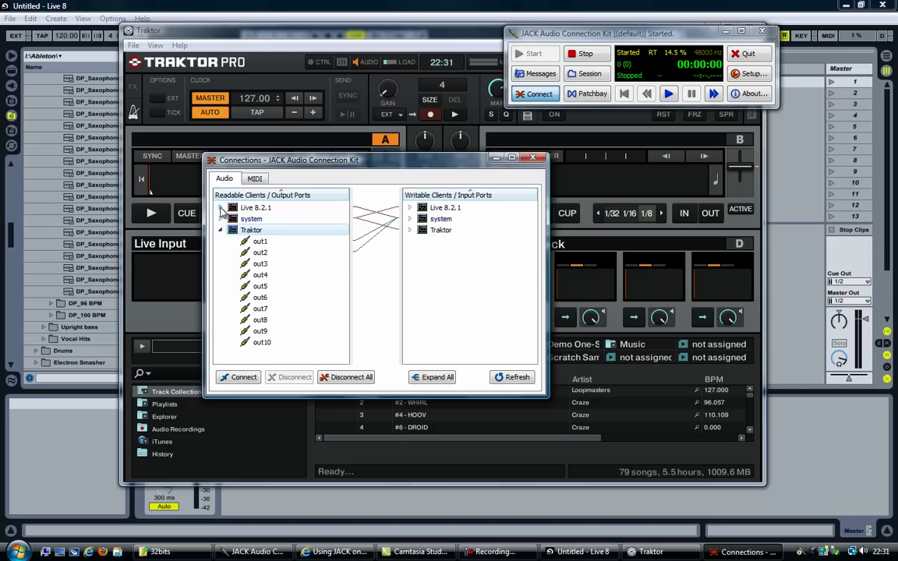
{"action": "left_click", "coordinate": [221, 209]}
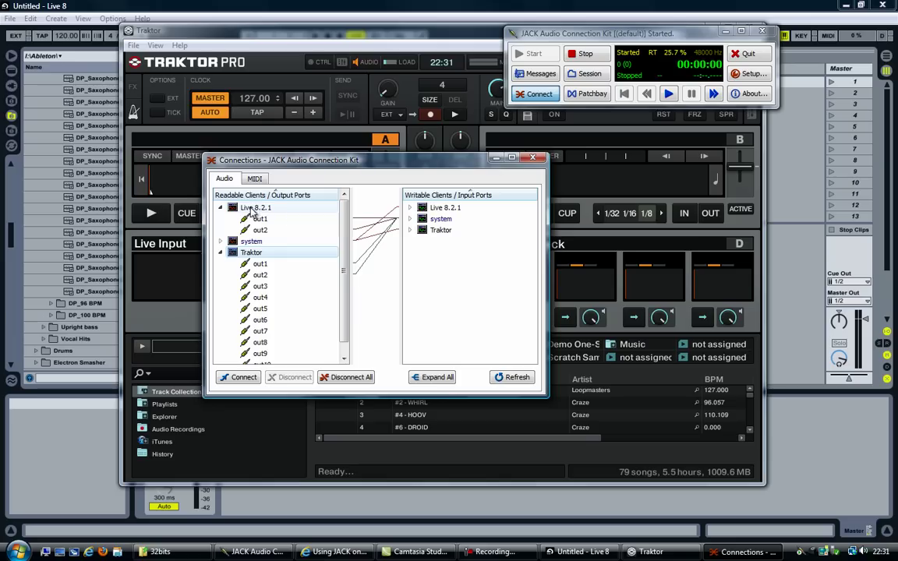
{"action": "left_click", "coordinate": [221, 208]}
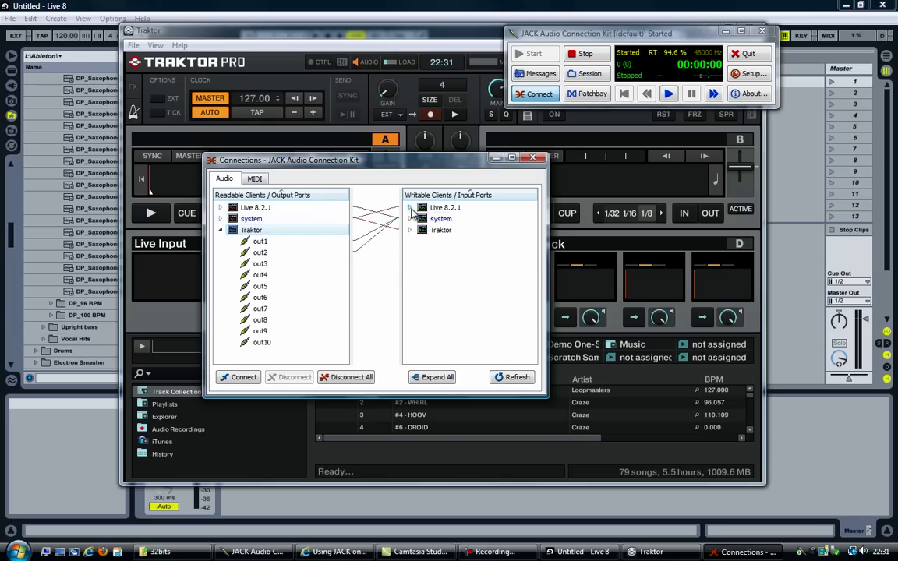
{"action": "left_click", "coordinate": [410, 208]}
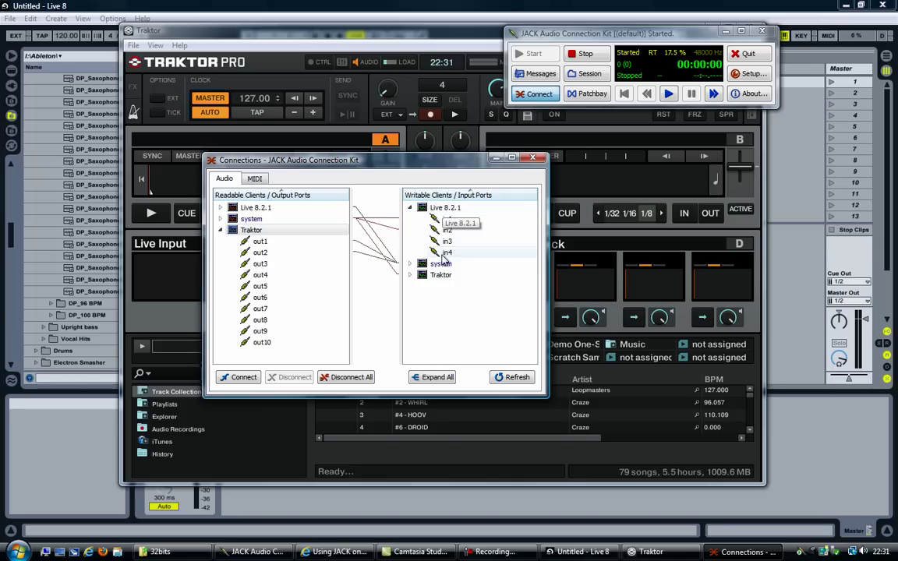
{"action": "left_click", "coordinate": [410, 275]}
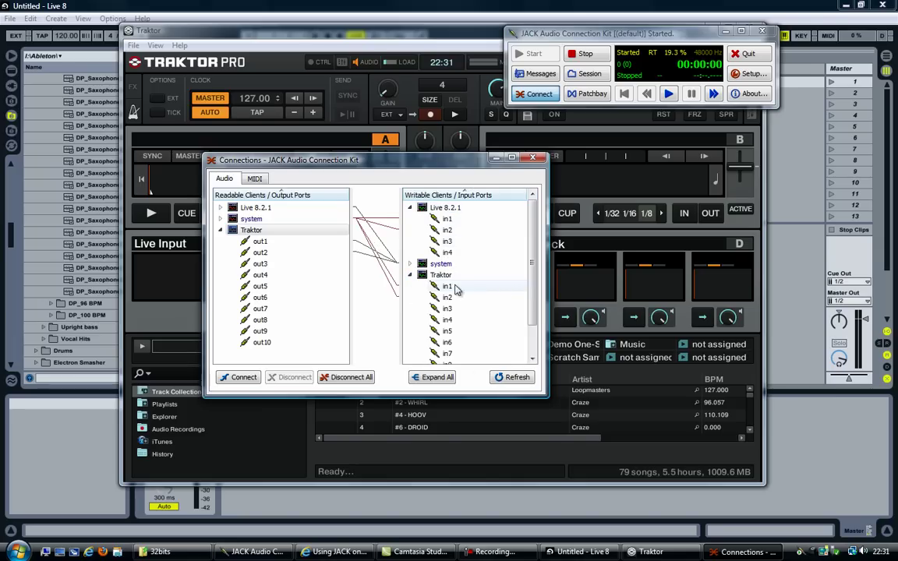
{"action": "scroll", "coordinate": [468, 280], "scroll_direction": "down", "scroll_amount": 1}
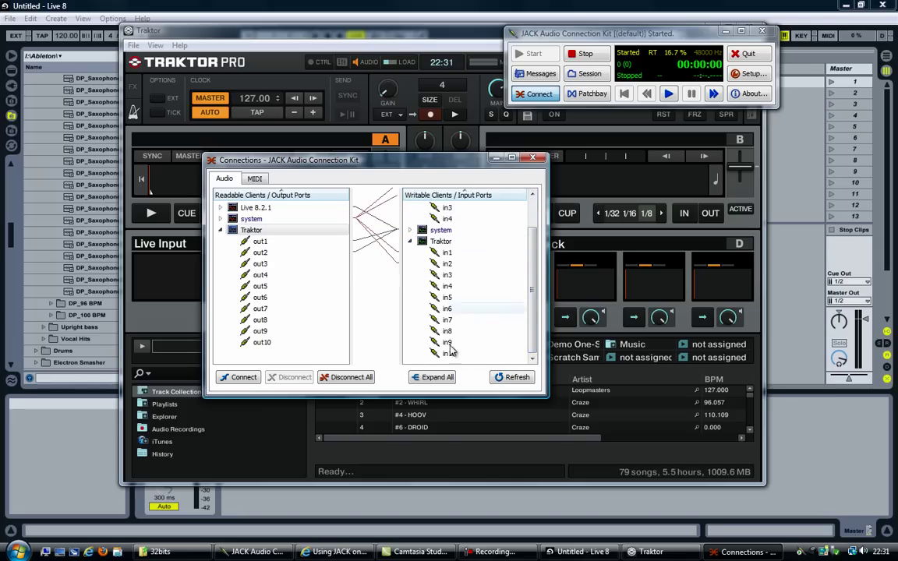
{"action": "left_click", "coordinate": [410, 242]}
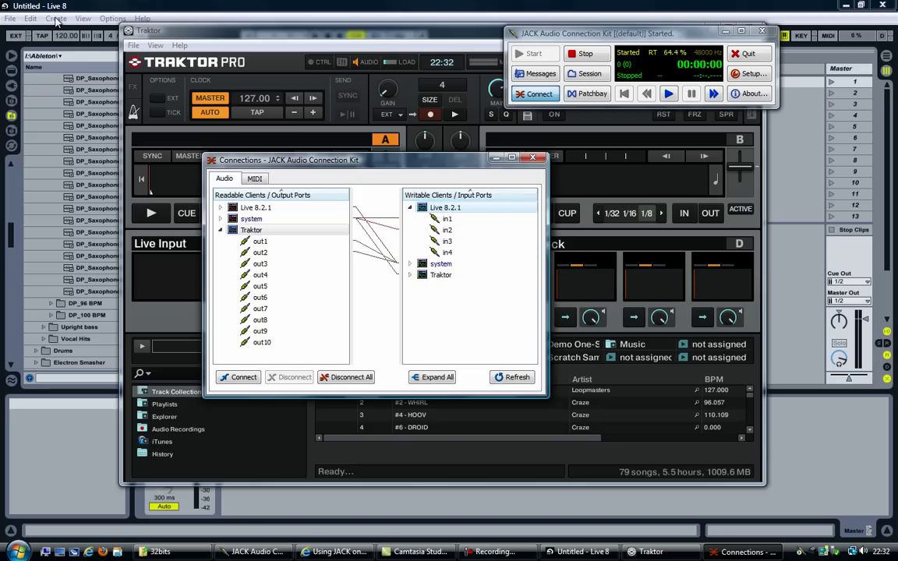
In Live's Input Config, enable stereo pairs 5/6, 7/8 and 9/10, confirm, and close Preferences.
{"action": "left_click", "coordinate": [30, 18]}
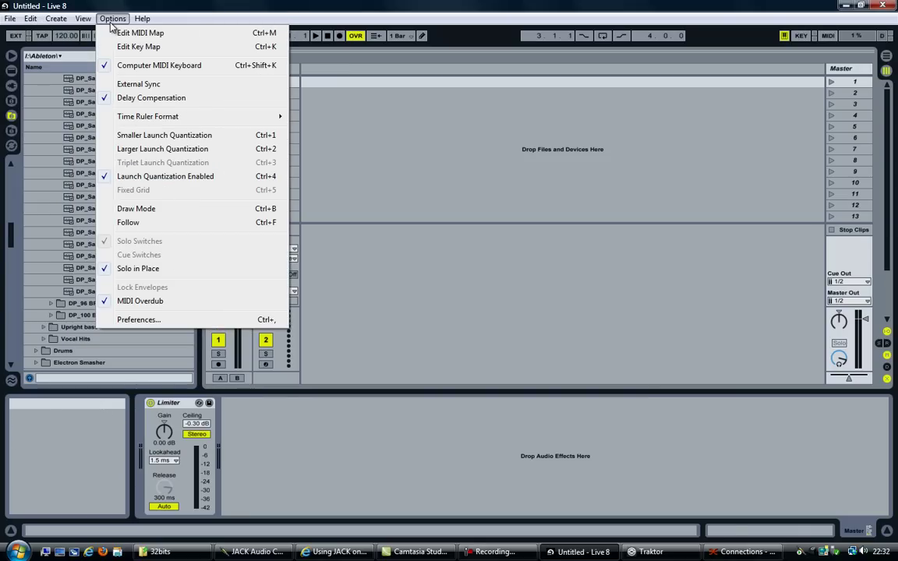
{"action": "left_click", "coordinate": [139, 319]}
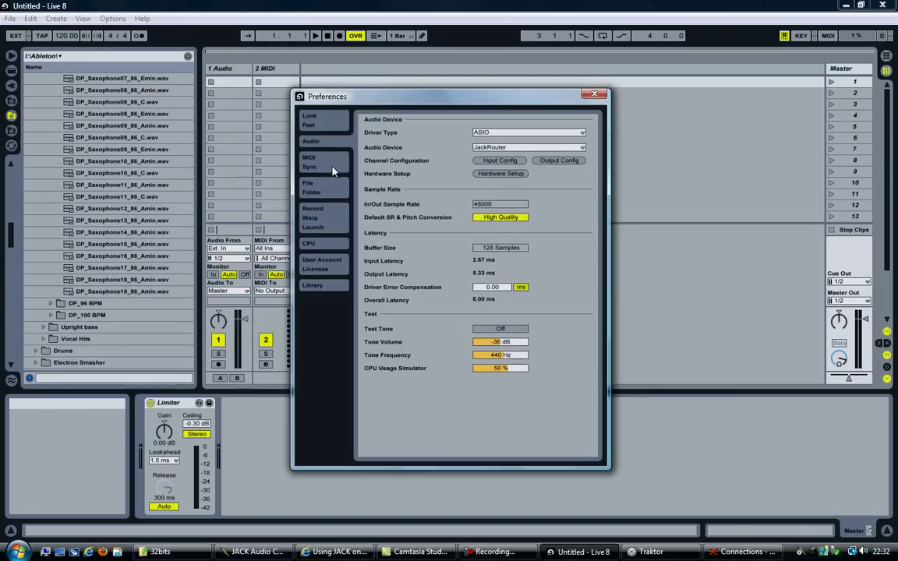
{"action": "left_click", "coordinate": [494, 162]}
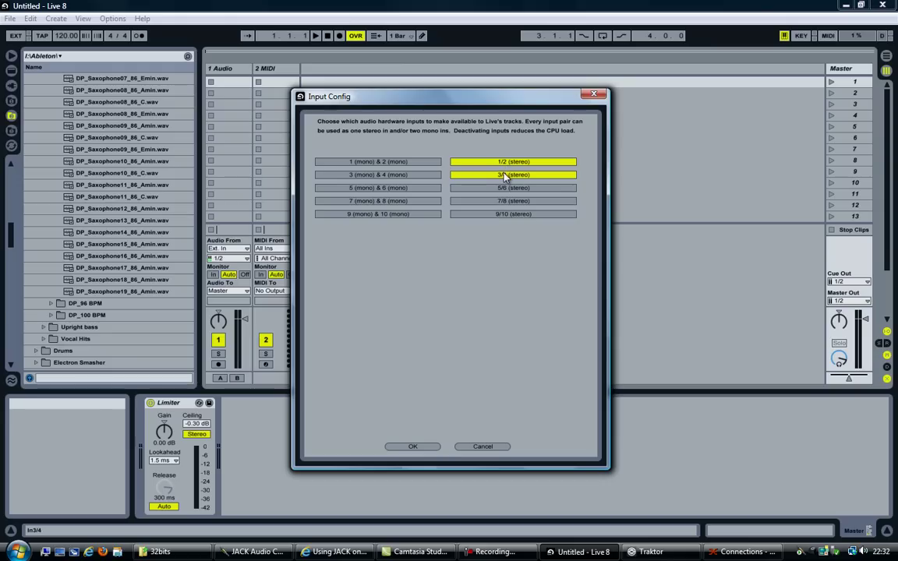
{"action": "left_click", "coordinate": [504, 188]}
{"action": "left_click", "coordinate": [502, 201]}
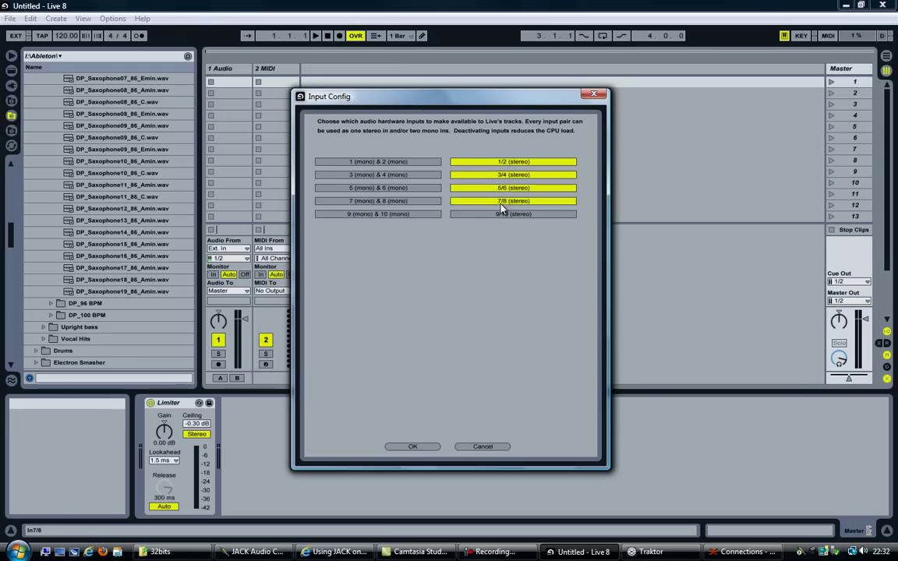
{"action": "left_click", "coordinate": [502, 213]}
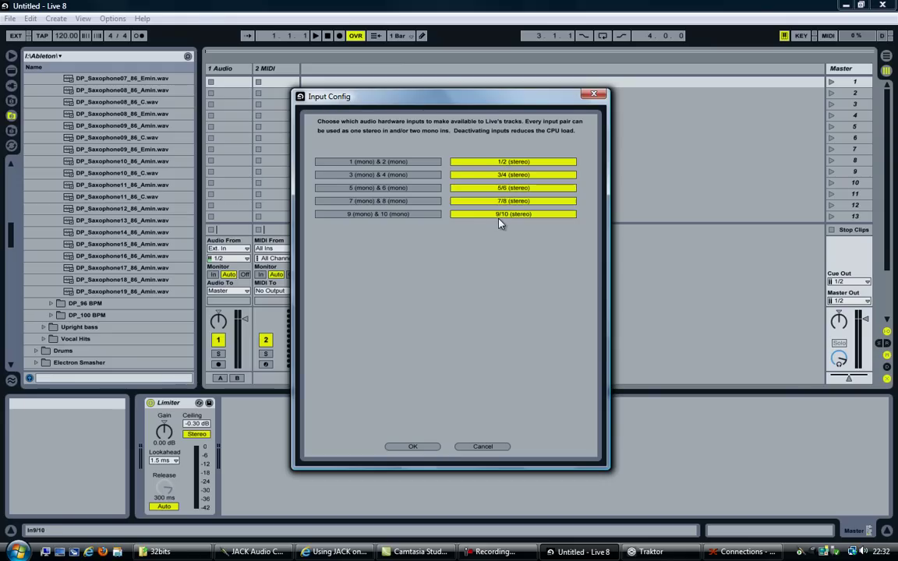
{"action": "left_click", "coordinate": [412, 448]}
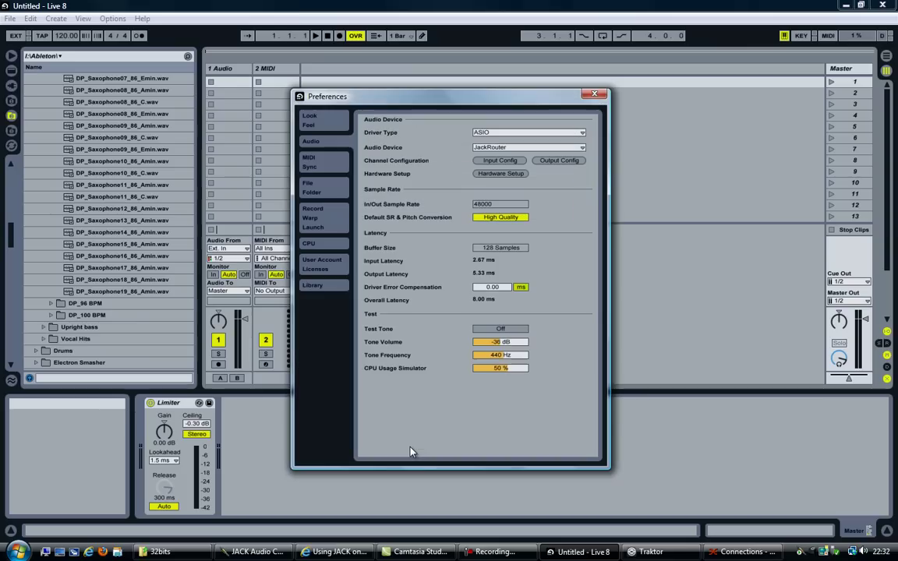
{"action": "left_click", "coordinate": [593, 95]}
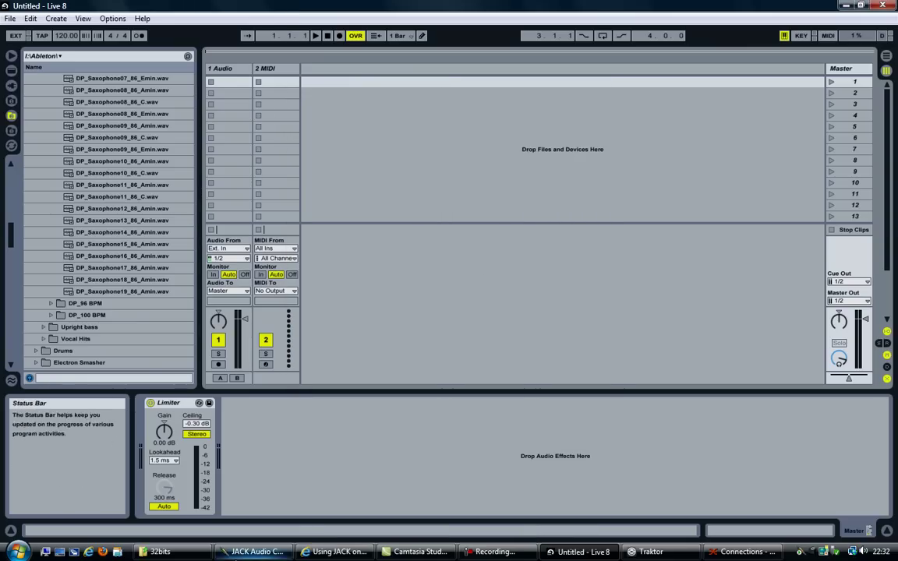
In Traktor's Audio Setup Output Routing, set Deck C's left output to 5: Out5.
{"action": "left_click", "coordinate": [643, 551]}
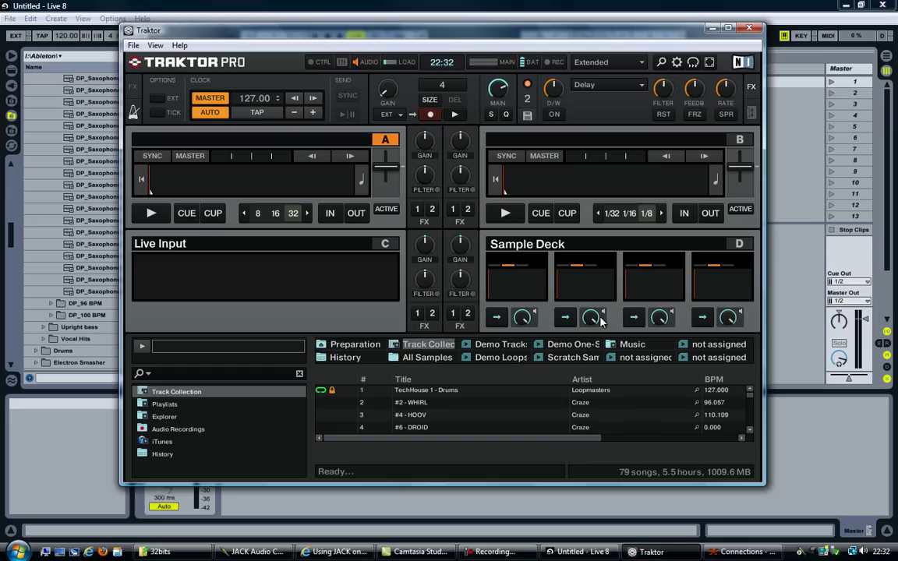
{"action": "left_click", "coordinate": [134, 46]}
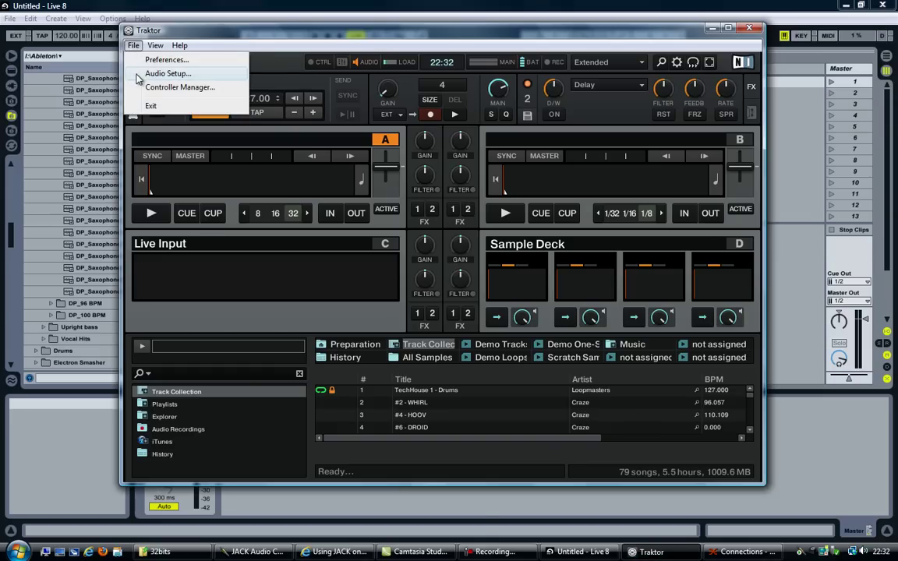
{"action": "left_click", "coordinate": [156, 73]}
{"action": "left_click", "coordinate": [133, 127]}
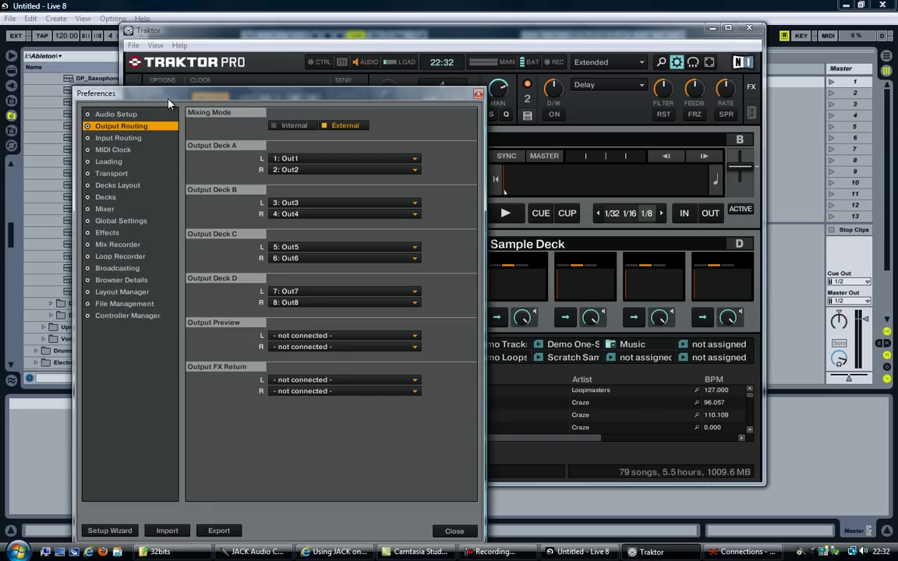
{"action": "left_click_drag", "start_coordinate": [168, 102], "coordinate": [308, 72]}
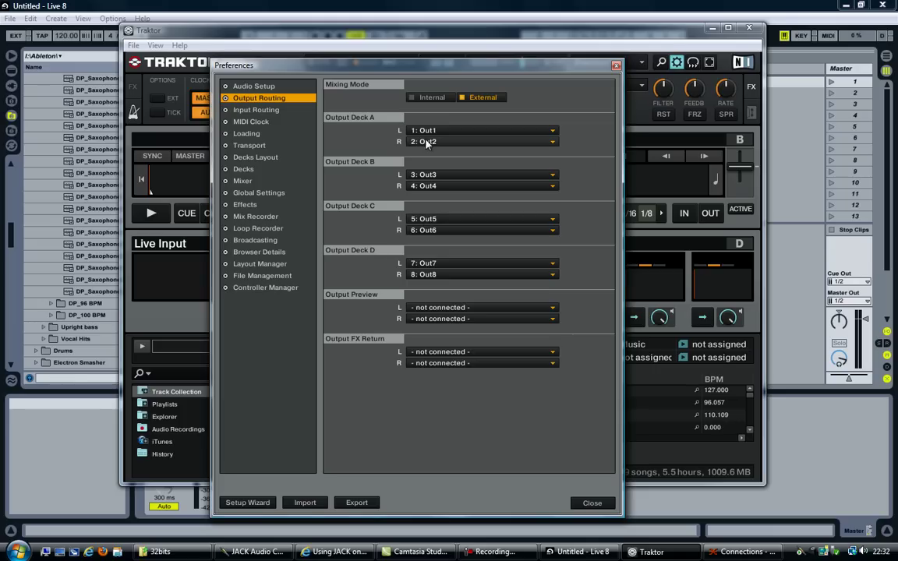
{"action": "left_click", "coordinate": [427, 220]}
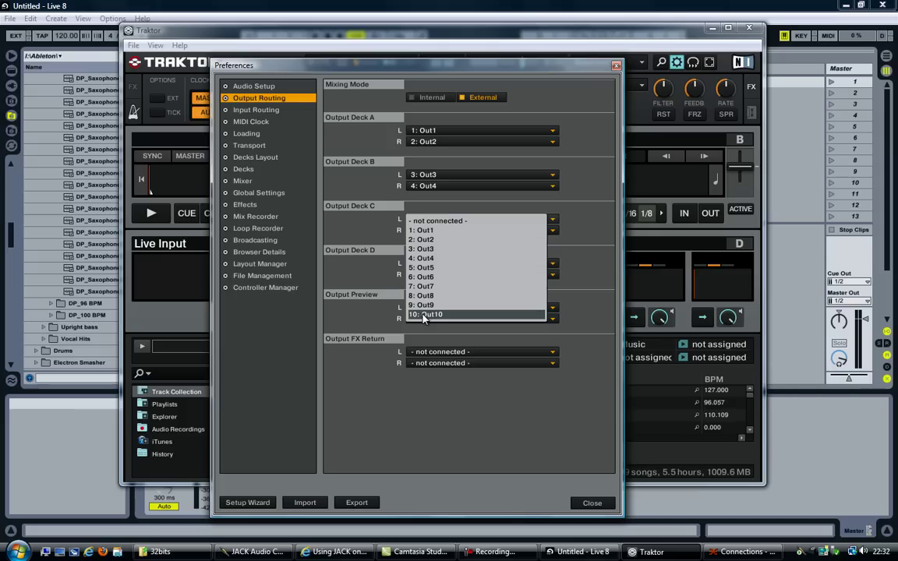
{"action": "left_click", "coordinate": [425, 267]}
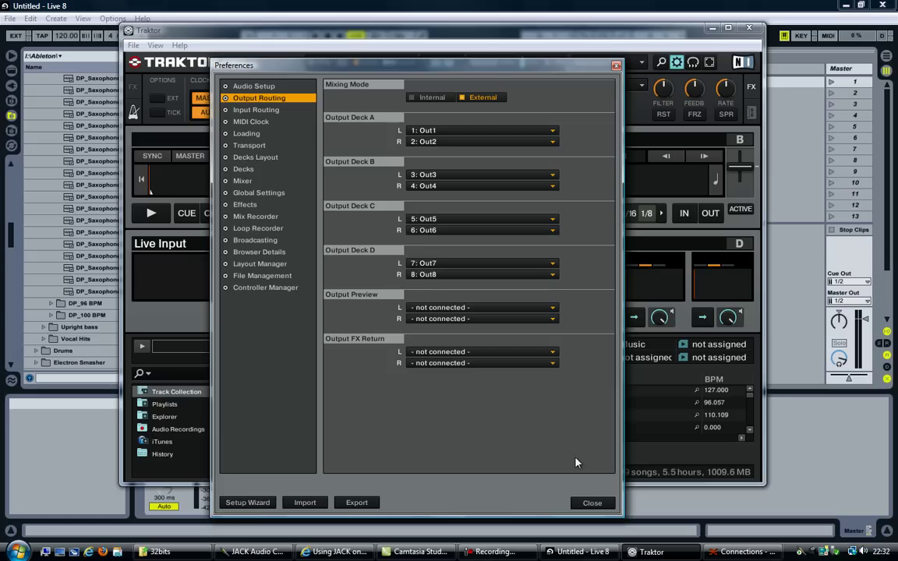
Close Traktor's preferences, hide Traktor and Live, and Disconnect All JACK connections.
{"action": "left_click", "coordinate": [592, 502]}
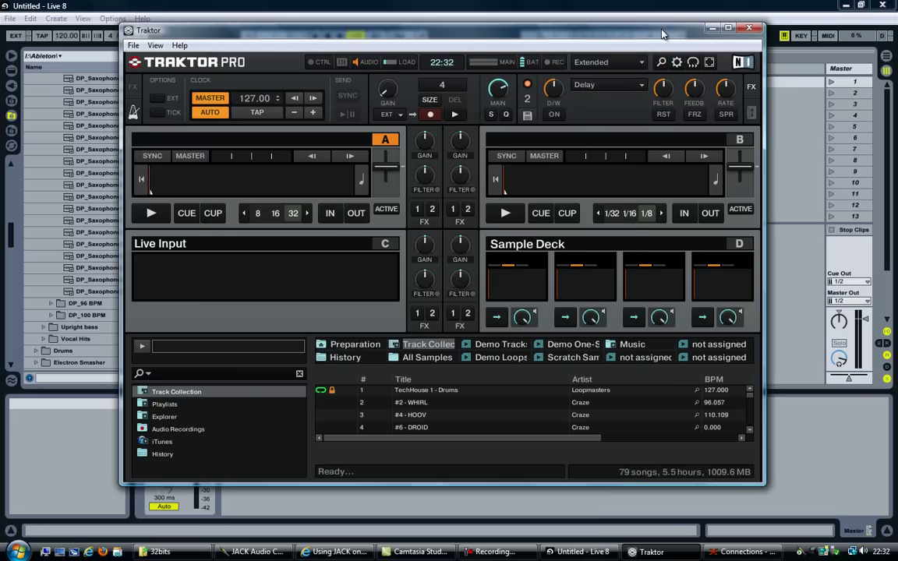
{"action": "left_click", "coordinate": [712, 29]}
{"action": "left_click", "coordinate": [845, 5]}
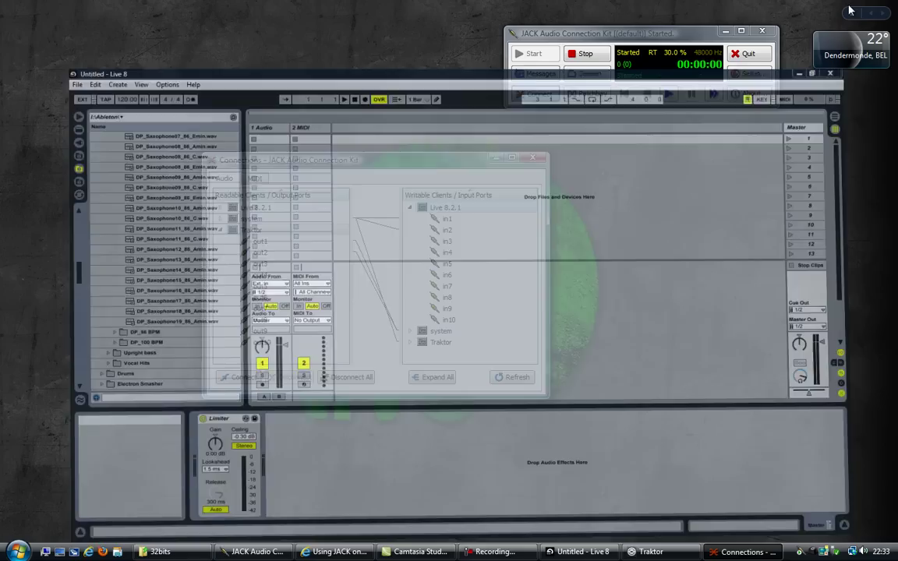
{"action": "left_click_drag", "start_coordinate": [436, 173], "coordinate": [478, 160]}
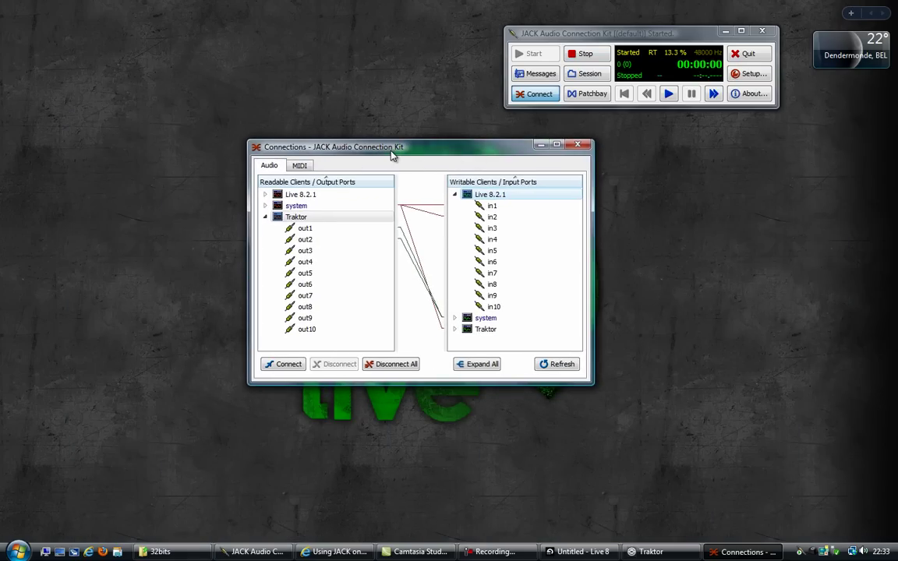
{"action": "left_click", "coordinate": [382, 363]}
{"action": "left_click", "coordinate": [410, 290]}
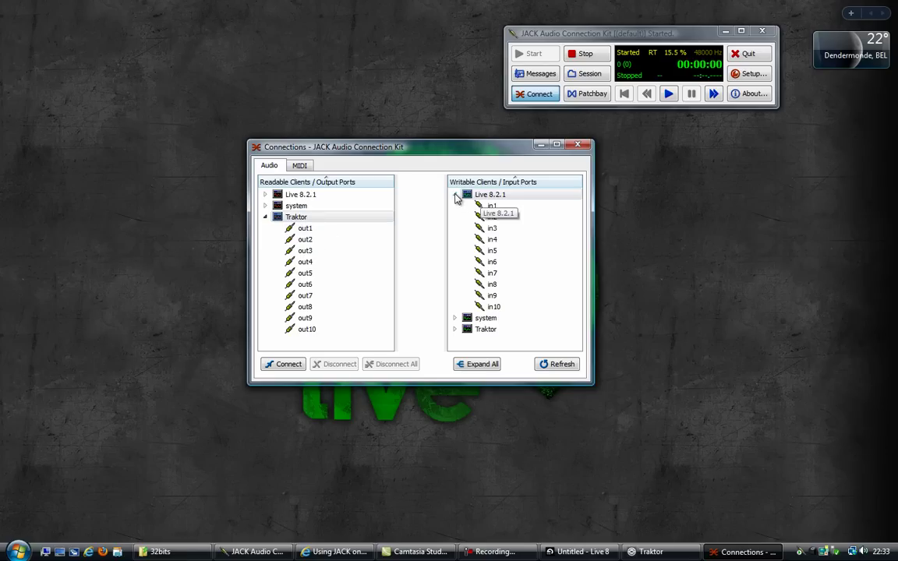
Patch Traktor's ten outputs into Live's ten inputs and Live's outputs to system playback, then close Connections.
{"action": "left_click_drag", "start_coordinate": [295, 218], "coordinate": [491, 201]}
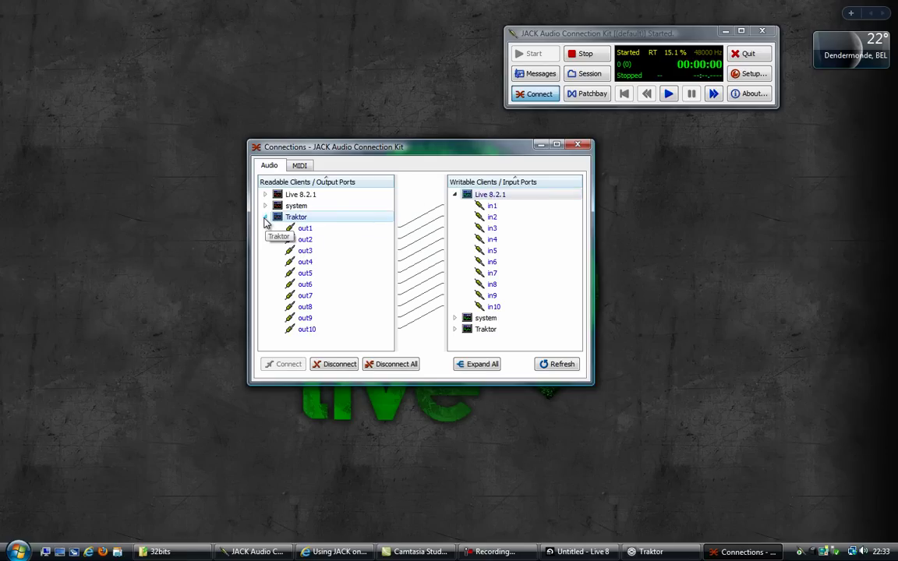
{"action": "double_click", "coordinate": [297, 195]}
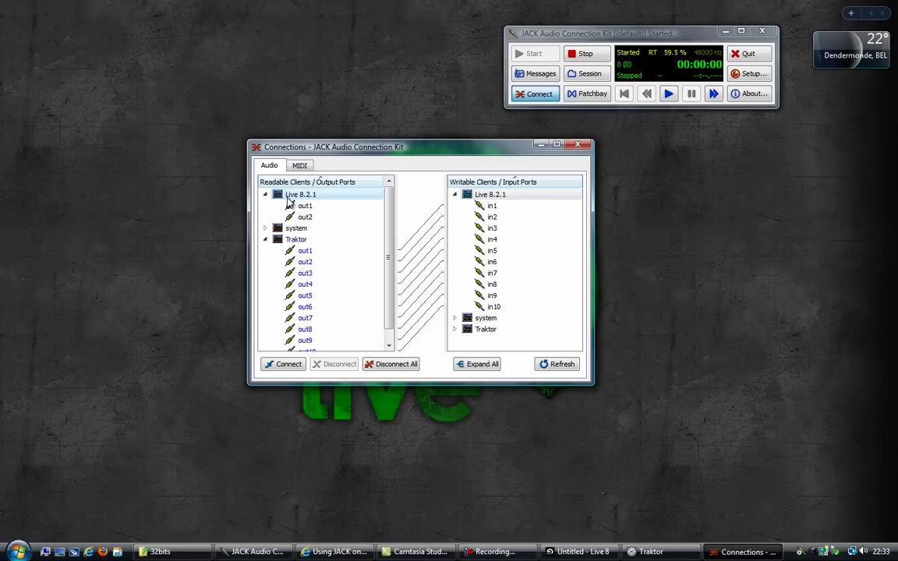
{"action": "left_click_drag", "start_coordinate": [299, 205], "coordinate": [486, 322]}
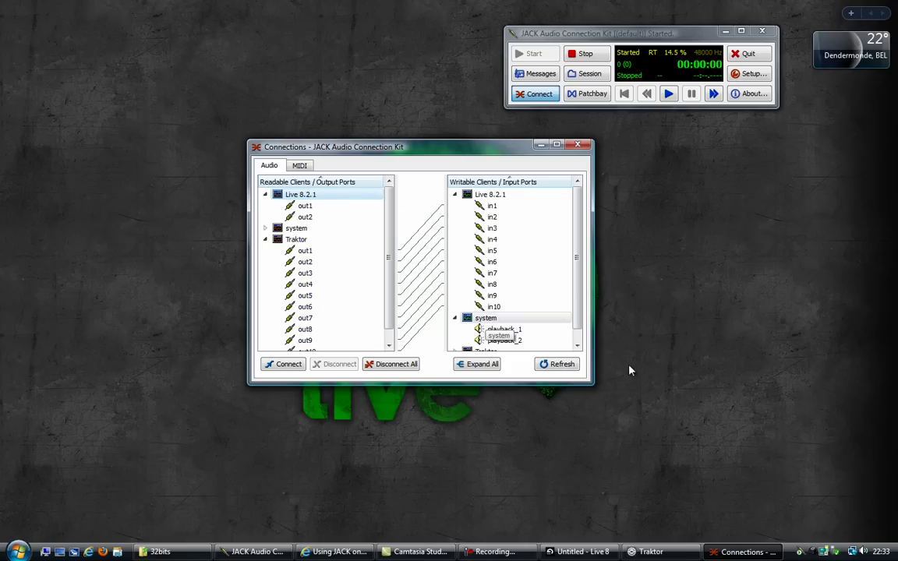
{"action": "left_click", "coordinate": [566, 365]}
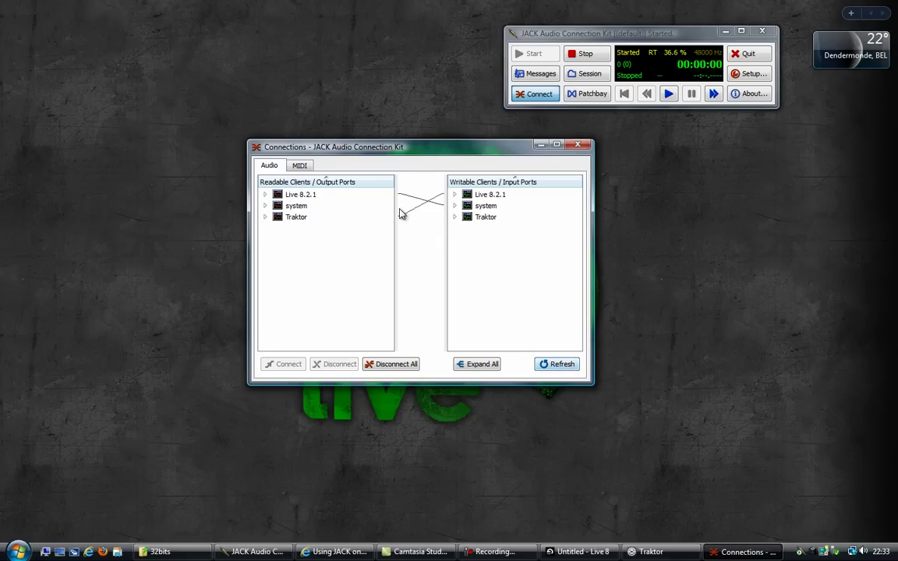
{"action": "left_click", "coordinate": [456, 206]}
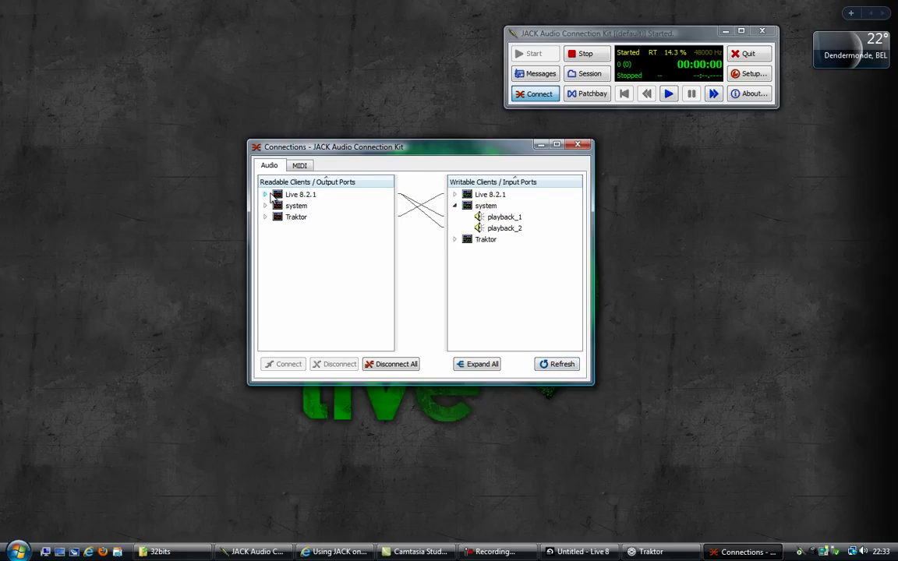
{"action": "double_click", "coordinate": [369, 195]}
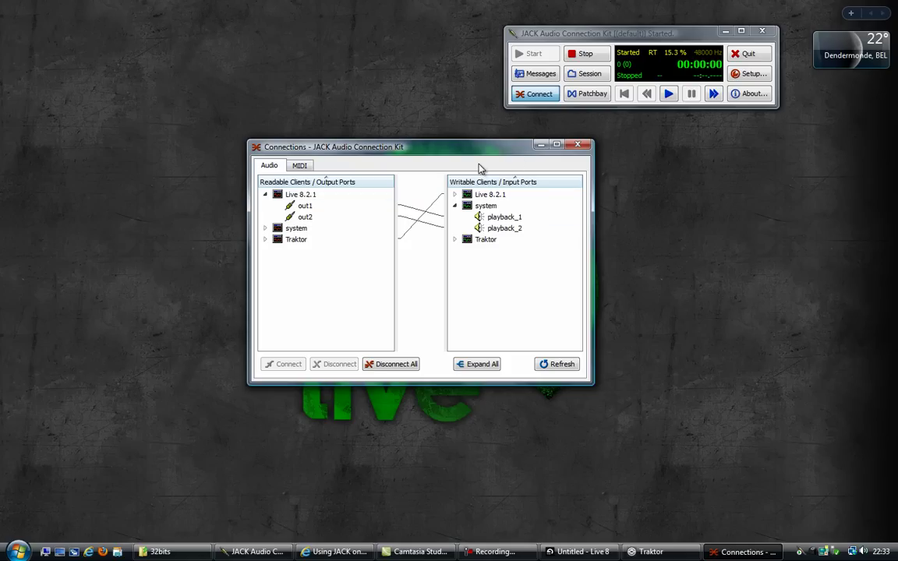
{"action": "left_click", "coordinate": [578, 148]}
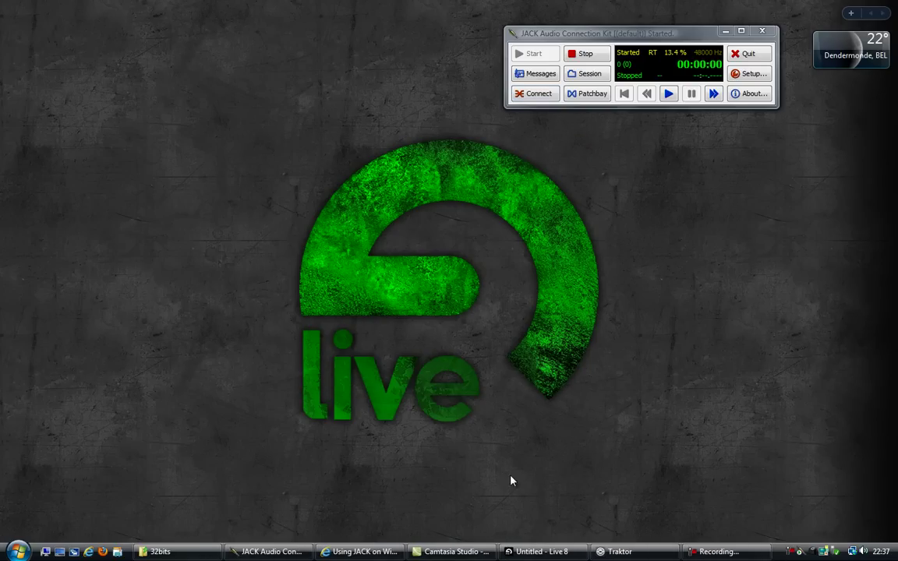
Open the recent Traktor IO set in Ableton Live.
{"action": "left_click", "coordinate": [538, 552]}
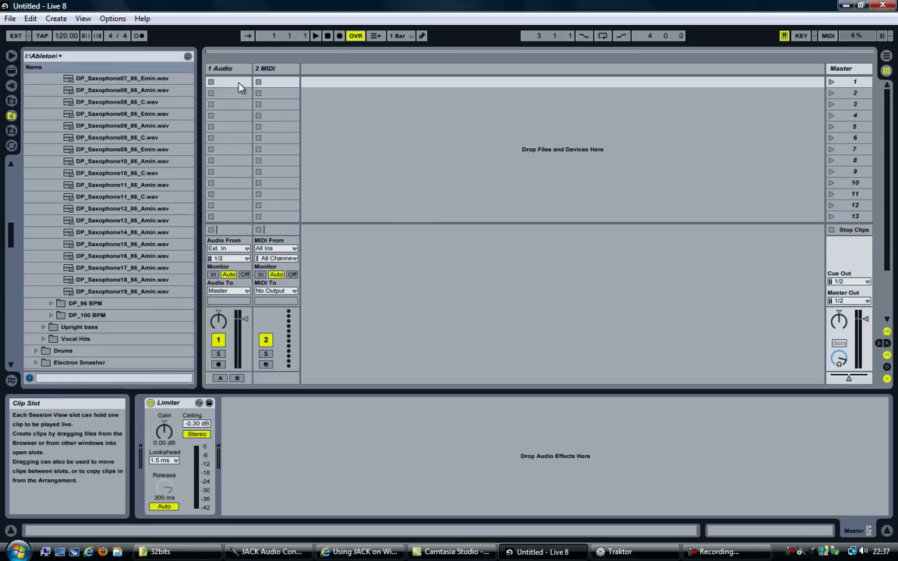
{"action": "left_click", "coordinate": [10, 18]}
{"action": "mouse_move", "coordinate": [106, 61]}
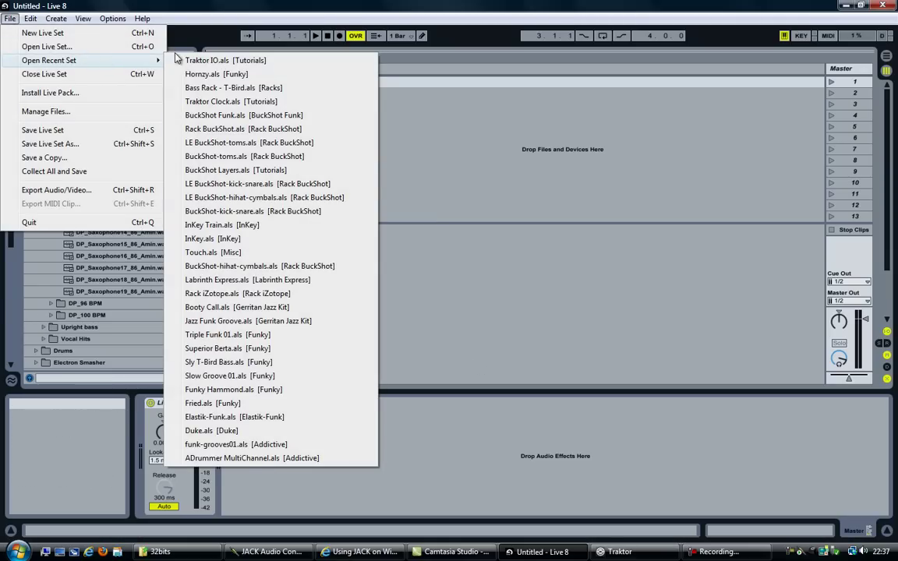
{"action": "left_click", "coordinate": [160, 52]}
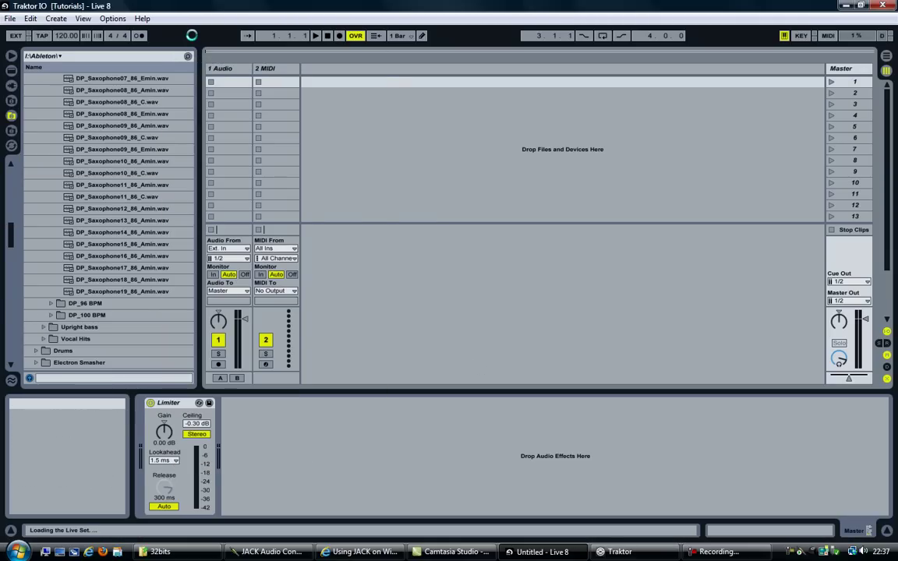
Duplicate the DECK A and DECK B tracks and rename the copies DECK C and DECK D.
{"action": "left_click", "coordinate": [277, 74]}
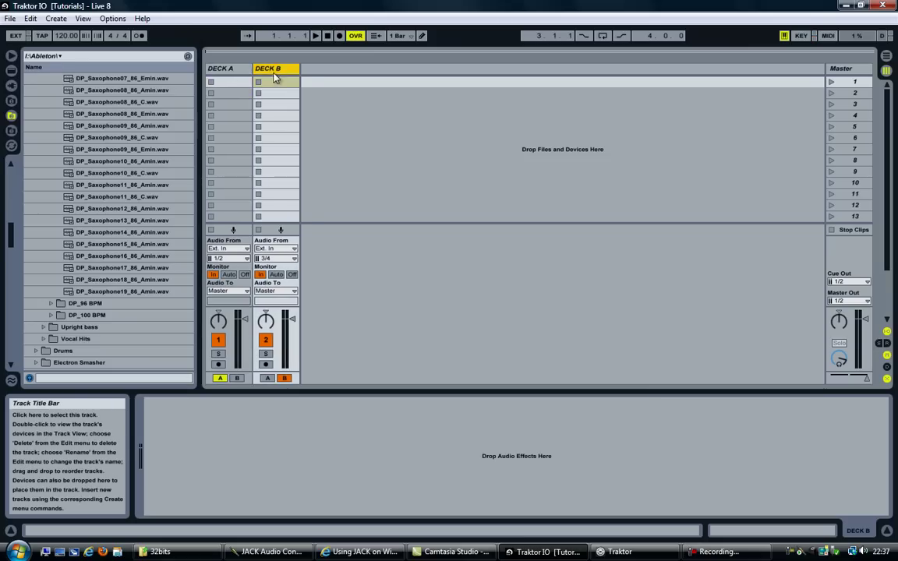
{"action": "left_click", "coordinate": [239, 70]}
{"action": "left_click", "coordinate": [272, 71]}
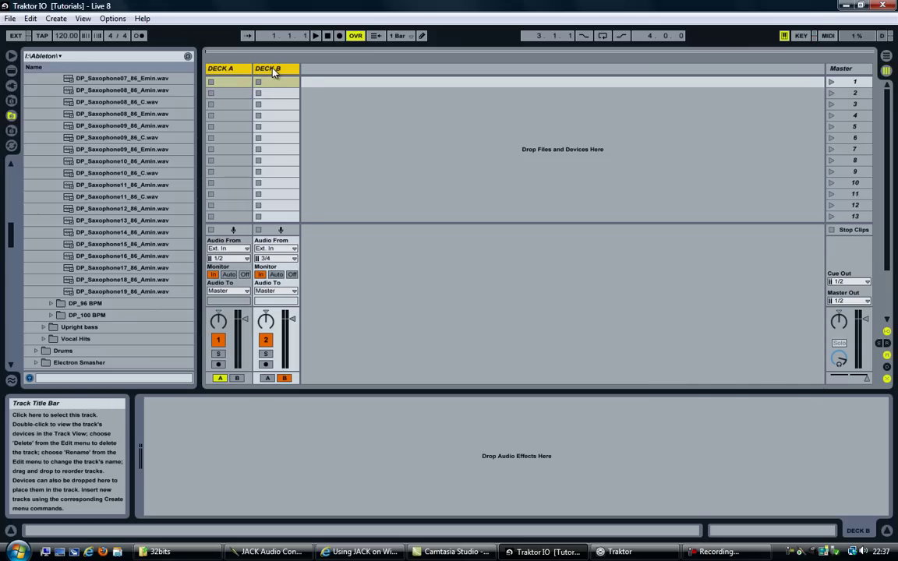
{"action": "key", "text": "ctrl+d"}
{"action": "left_click", "coordinate": [332, 73]}
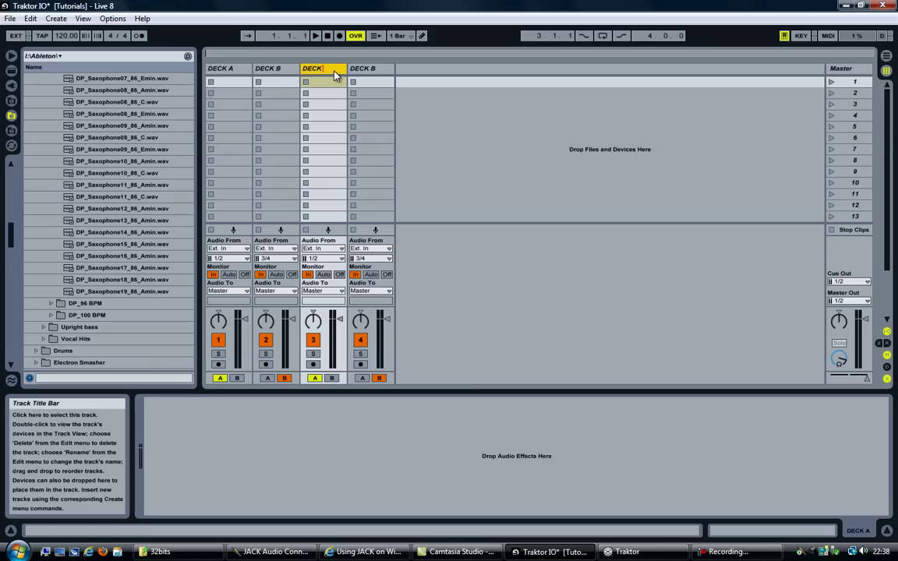
{"action": "type", "text": "C"}
{"action": "key", "text": "Tab"}
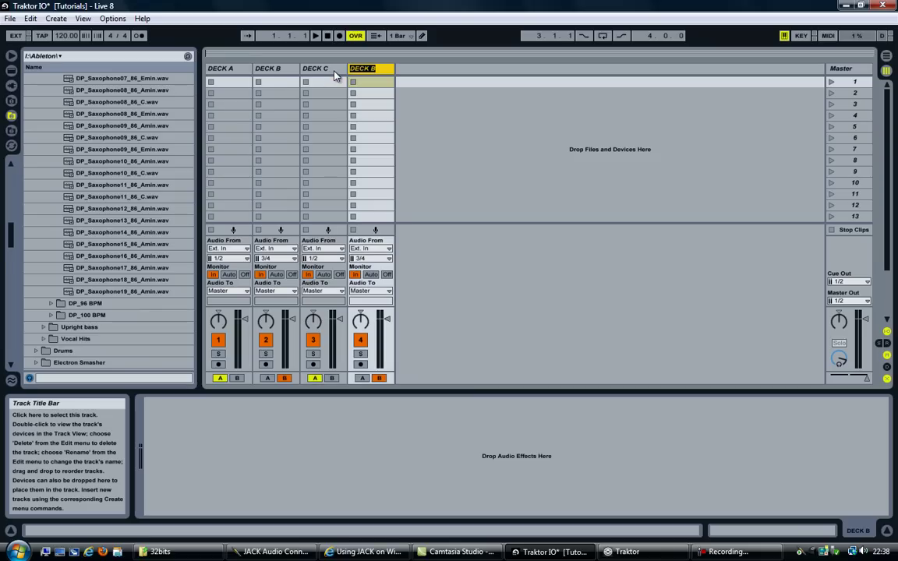
{"action": "type", "text": "DECK D"}
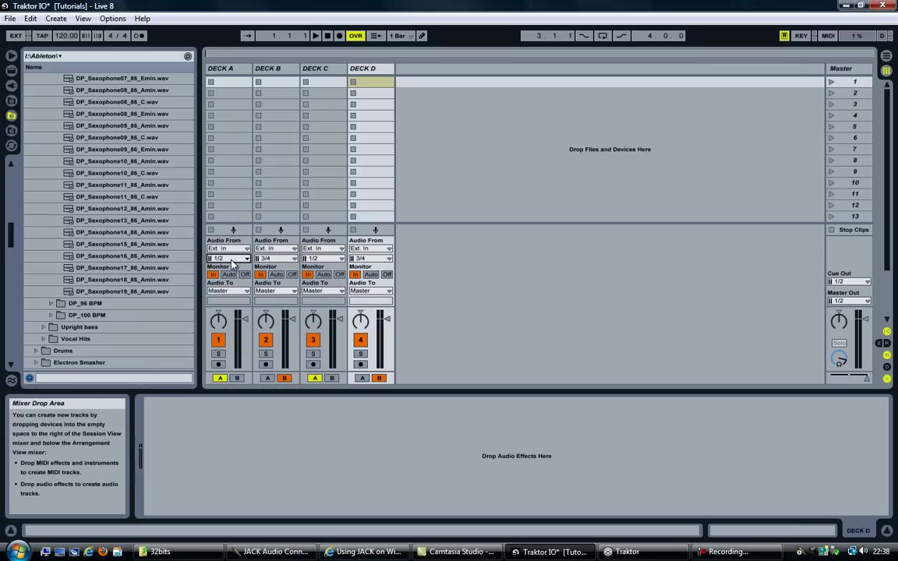
Feed DECK C from inputs 5/6 and DECK D from 7/8, removing both from the crossfader.
{"action": "left_click", "coordinate": [316, 258]}
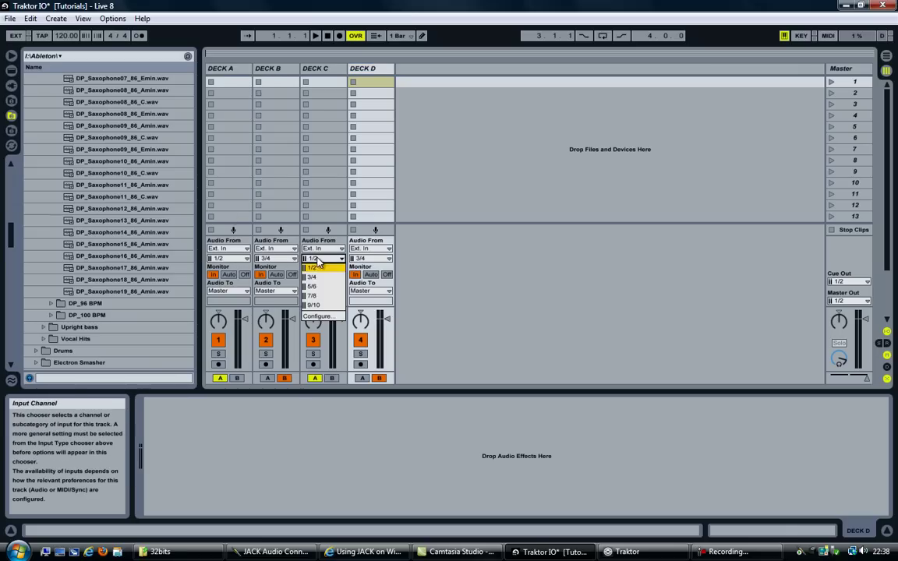
{"action": "left_click", "coordinate": [311, 288]}
{"action": "left_click", "coordinate": [371, 258]}
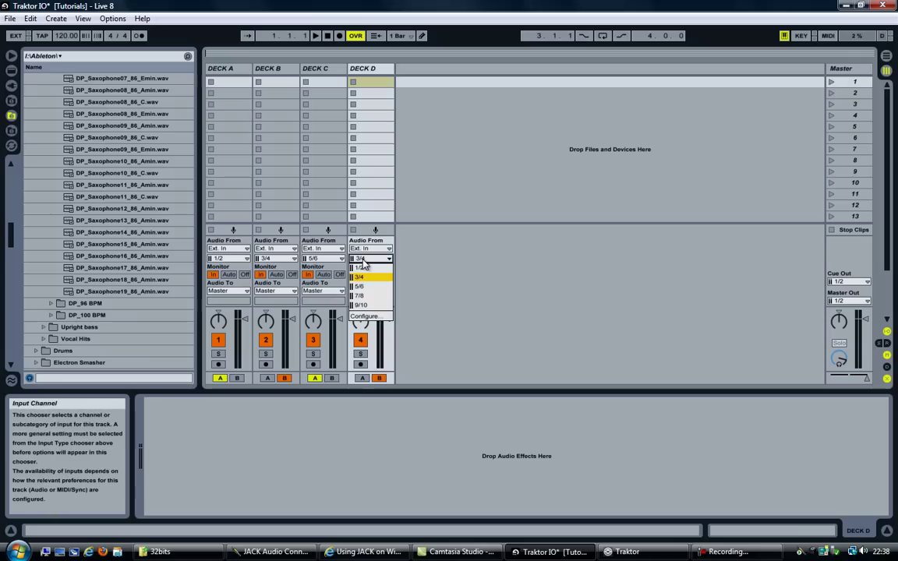
{"action": "left_click", "coordinate": [366, 290]}
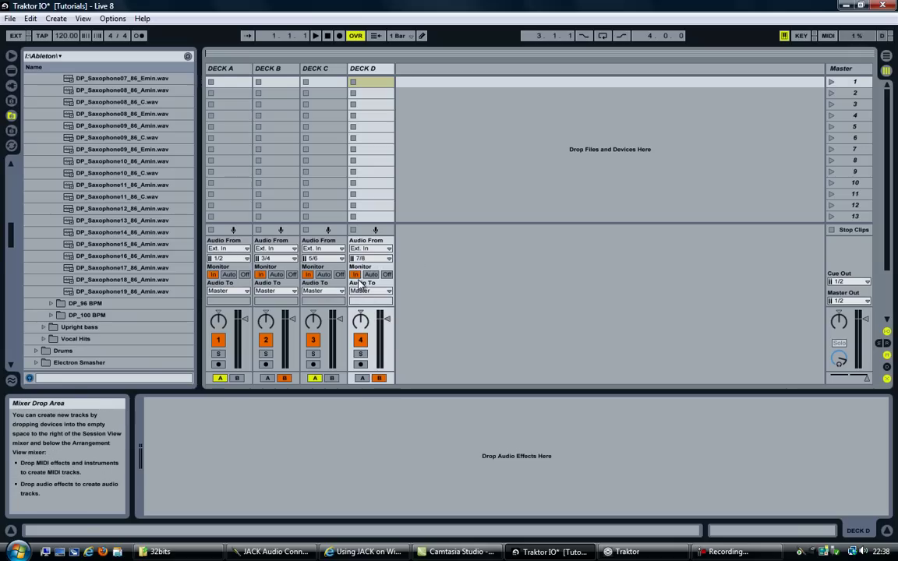
{"action": "left_click", "coordinate": [314, 378]}
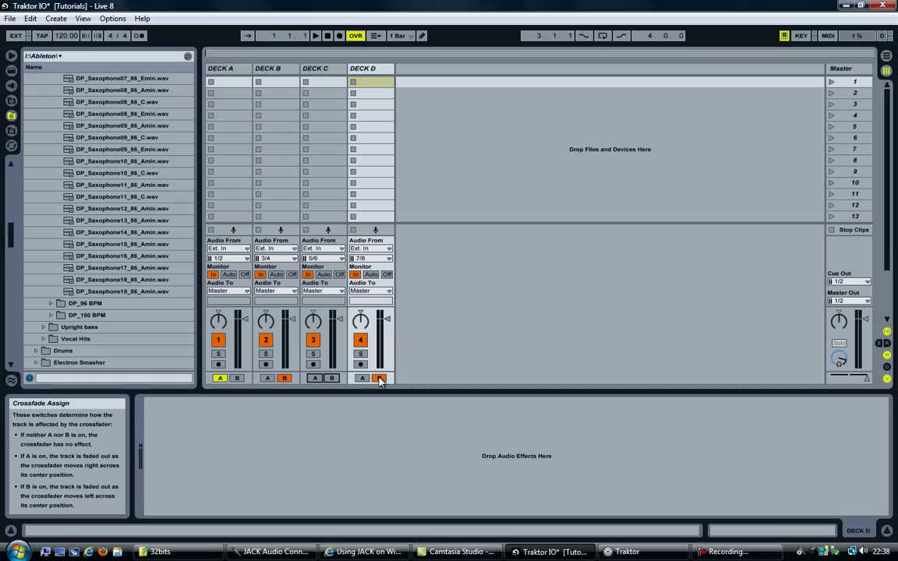
{"action": "left_click", "coordinate": [380, 378]}
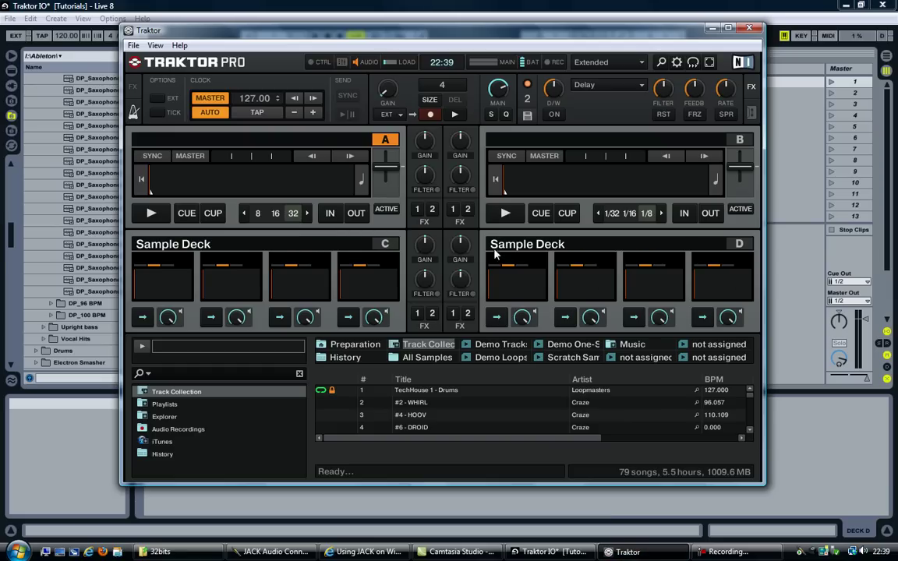
Cycle Traktor's deck C through track deck and live input, leaving it a sample deck.
{"action": "left_click", "coordinate": [385, 247]}
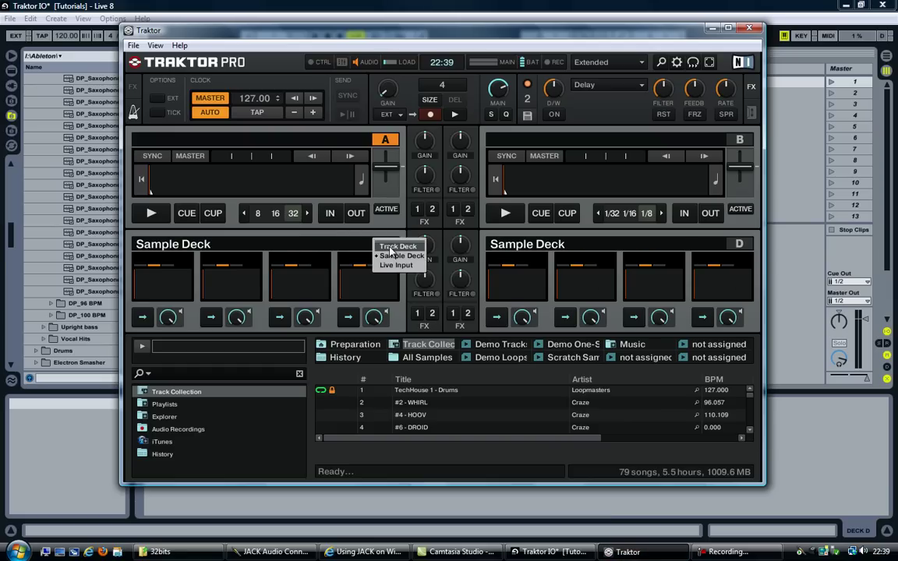
{"action": "left_click", "coordinate": [388, 249]}
{"action": "left_click", "coordinate": [385, 246]}
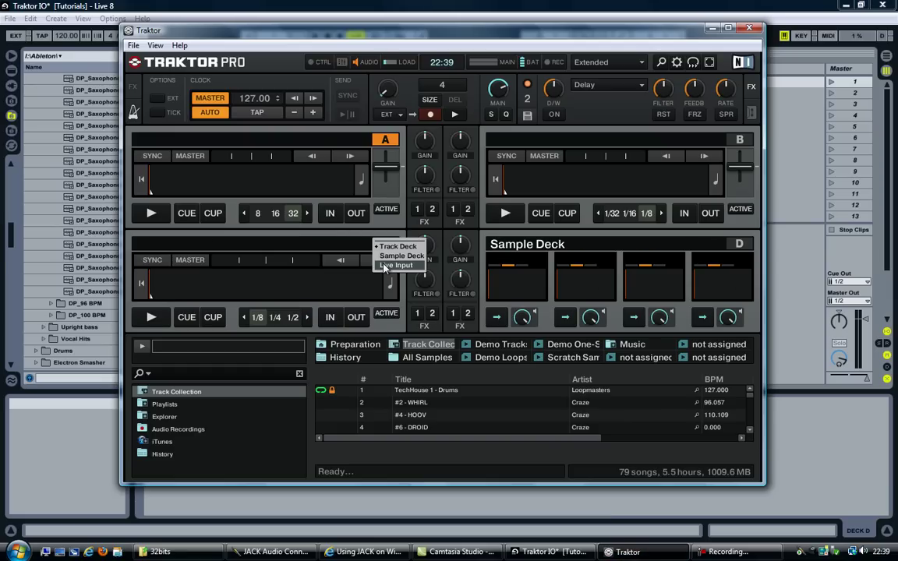
{"action": "left_click", "coordinate": [384, 266]}
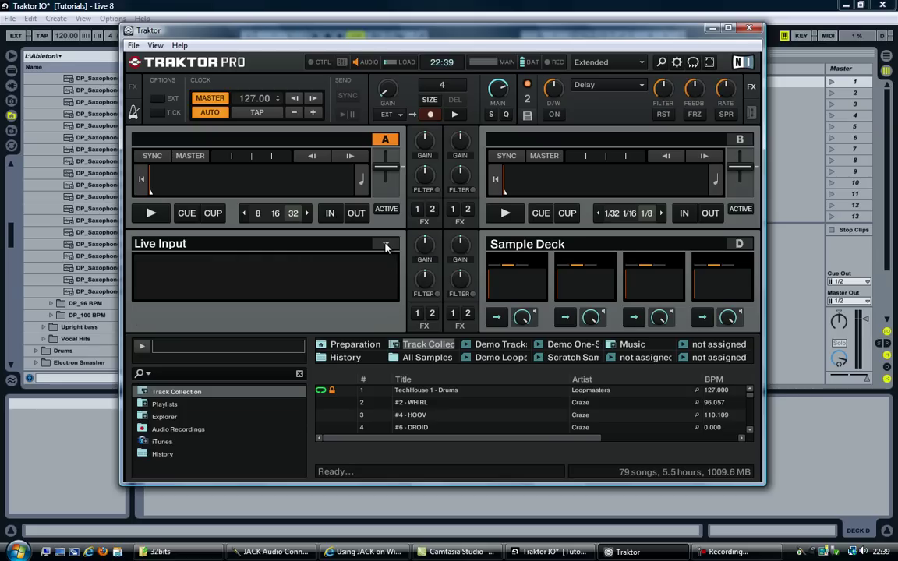
{"action": "left_click", "coordinate": [385, 247]}
{"action": "left_click", "coordinate": [390, 255]}
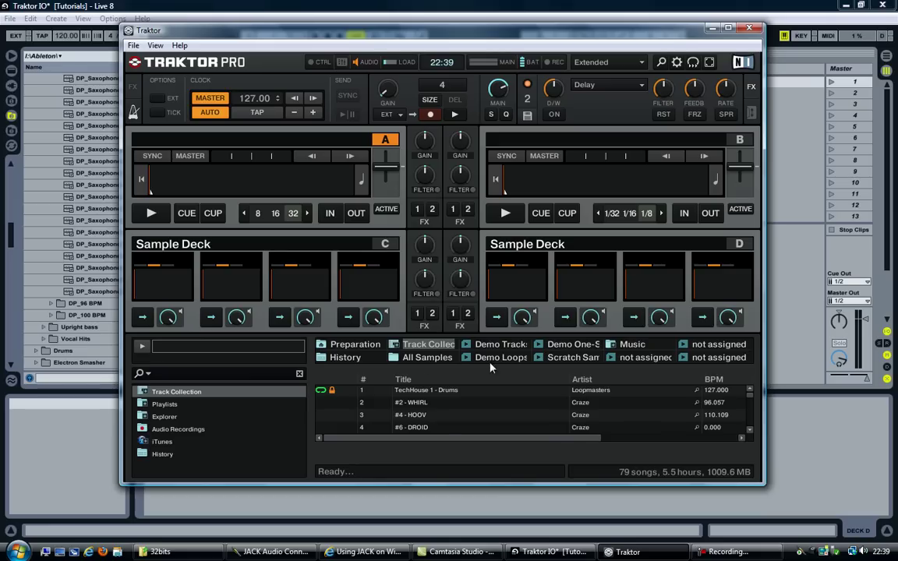
Load TechHouse 1 - Bass into deck C's first slot and start it playing.
{"action": "left_click", "coordinate": [427, 357]}
{"action": "left_click_drag", "start_coordinate": [417, 411], "coordinate": [160, 288]}
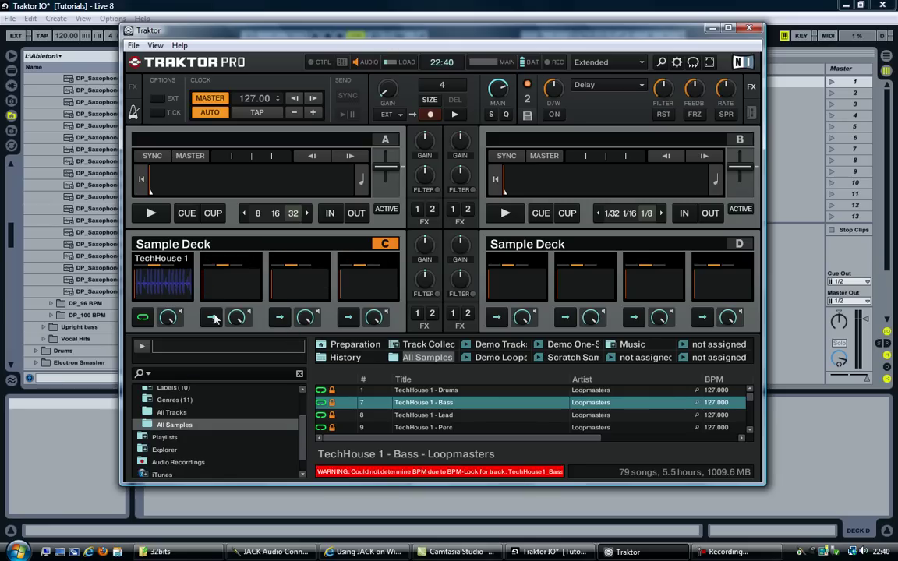
{"action": "left_click_drag", "start_coordinate": [260, 31], "coordinate": [538, 32]}
{"action": "left_click", "coordinate": [424, 313]}
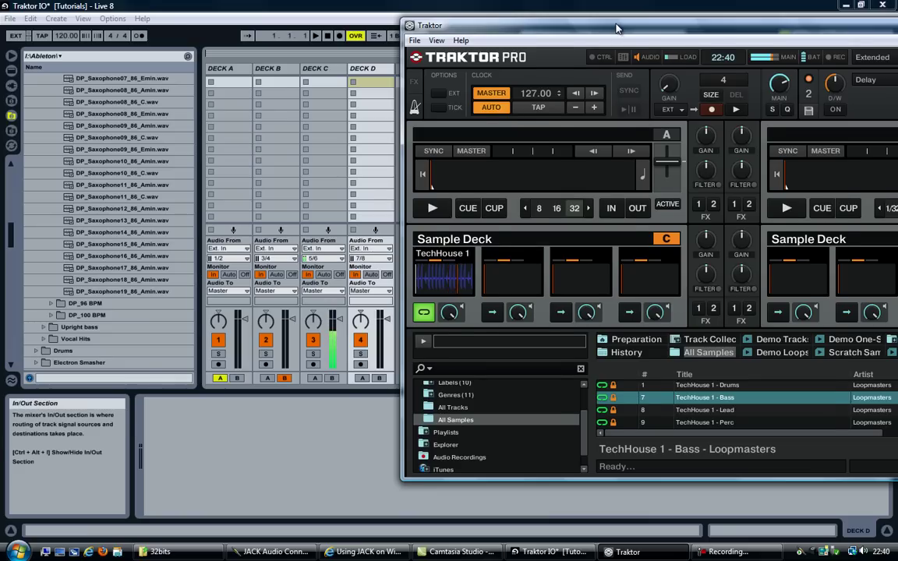
Load TechHouse 1 - Lead into deck D's first slot, play it, and check Live's mixer.
{"action": "left_click_drag", "start_coordinate": [616, 29], "coordinate": [377, 37]}
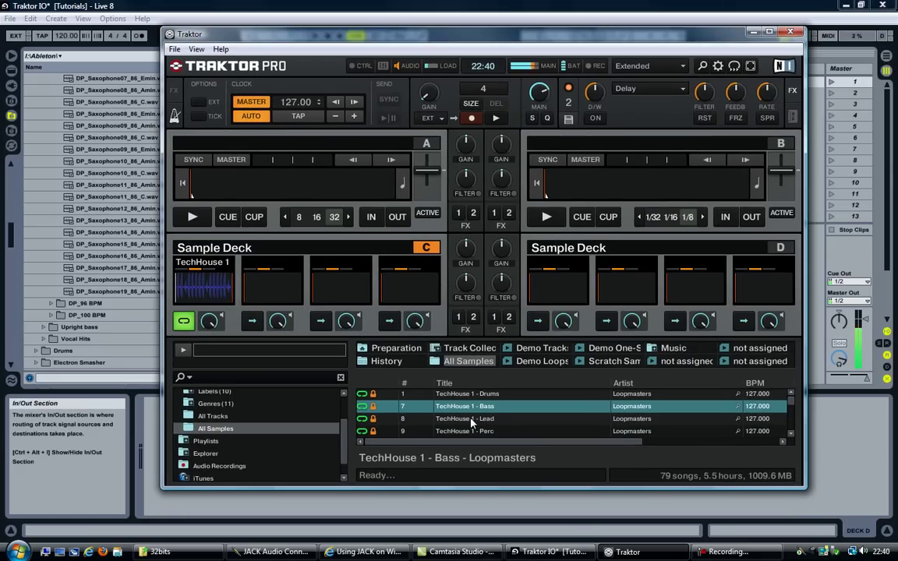
{"action": "left_click_drag", "start_coordinate": [471, 421], "coordinate": [554, 295]}
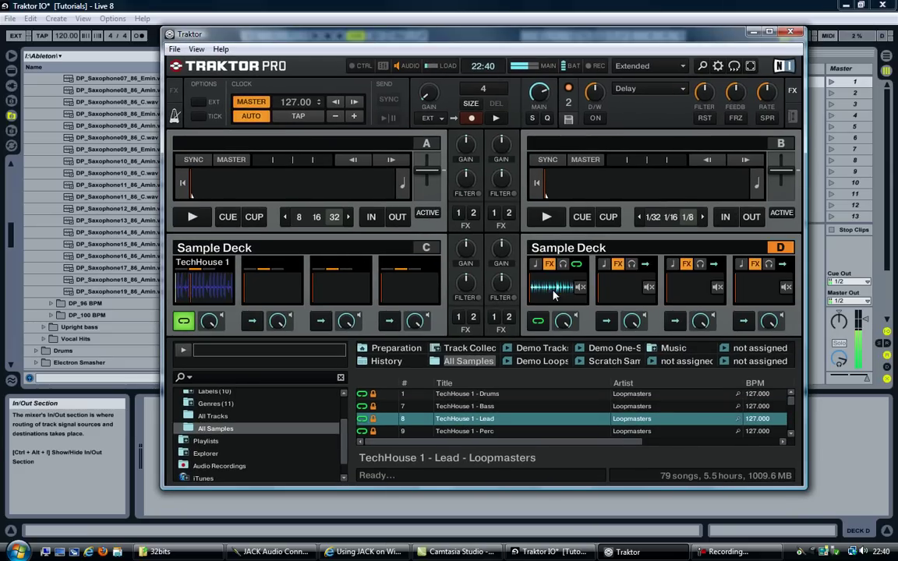
{"action": "left_click", "coordinate": [537, 320]}
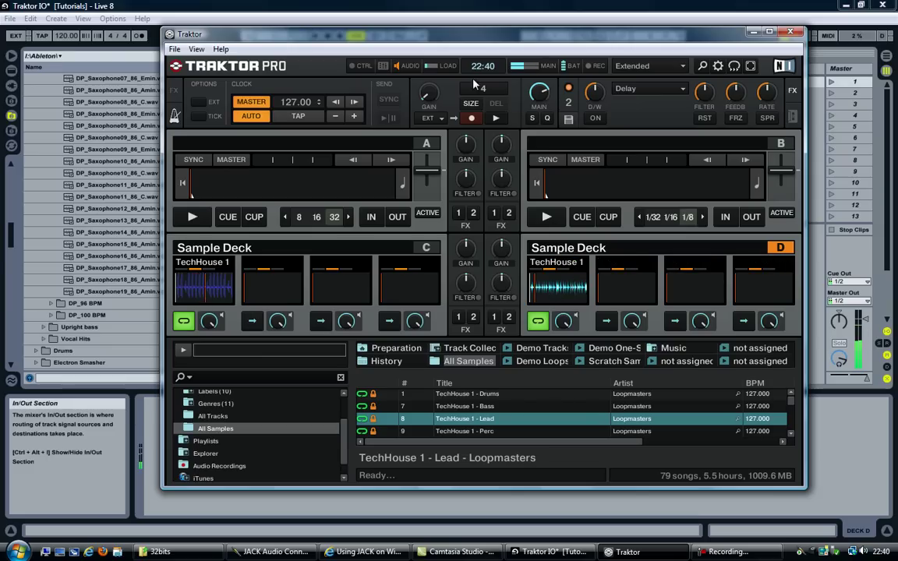
{"action": "left_click_drag", "start_coordinate": [456, 36], "coordinate": [711, 34]}
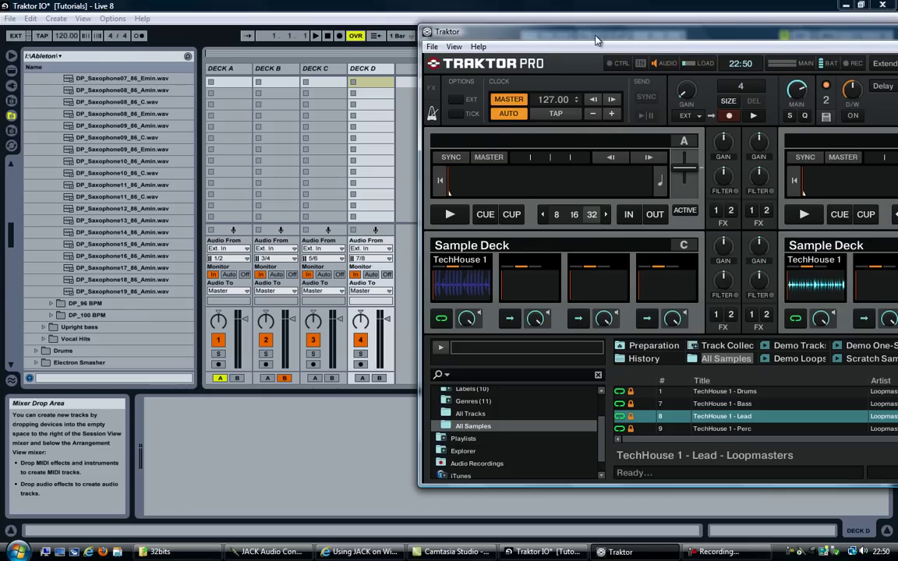
{"action": "left_click_drag", "start_coordinate": [596, 40], "coordinate": [551, 56]}
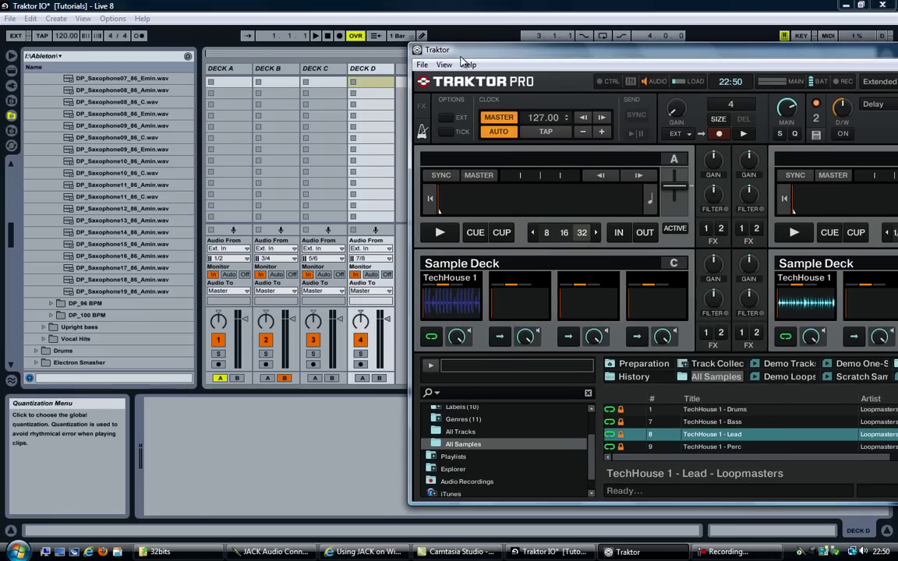
Hide Traktor and enable the 3/4 stereo pair in Live's audio Output Config.
{"action": "left_click_drag", "start_coordinate": [464, 58], "coordinate": [177, 58]}
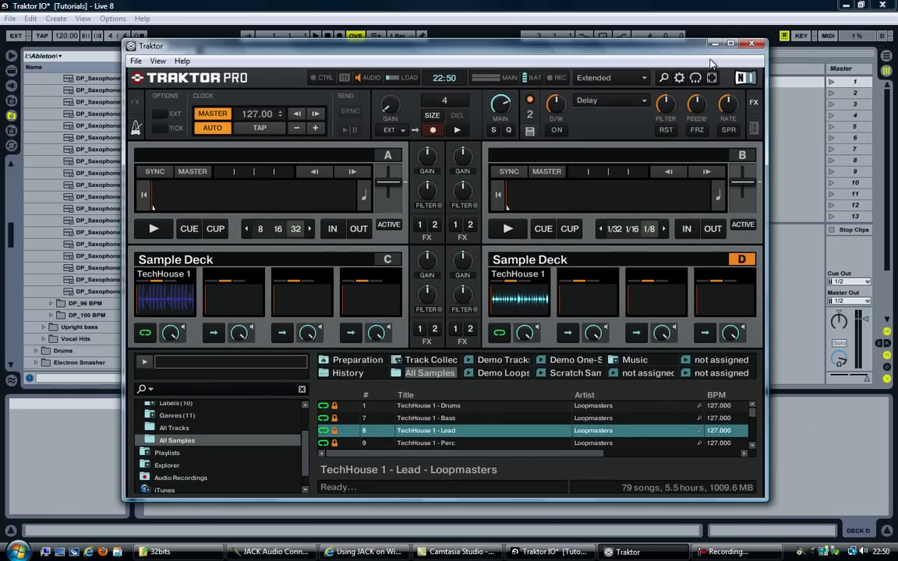
{"action": "left_click", "coordinate": [464, 35]}
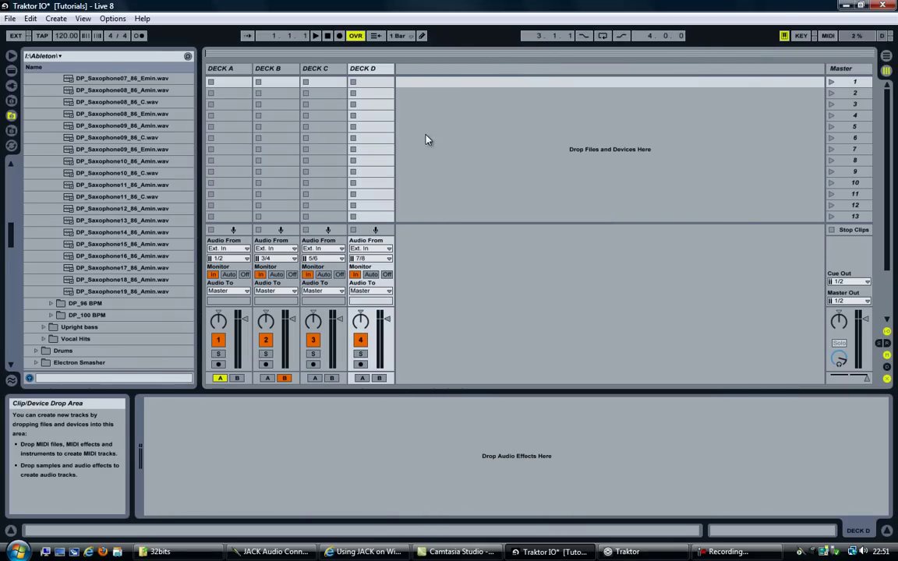
{"action": "left_click", "coordinate": [113, 18]}
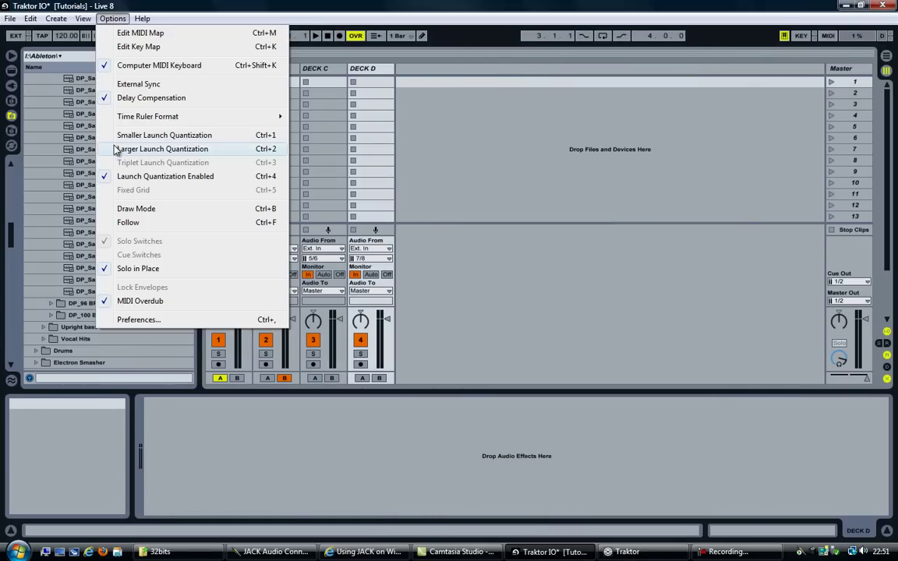
{"action": "left_click", "coordinate": [129, 320]}
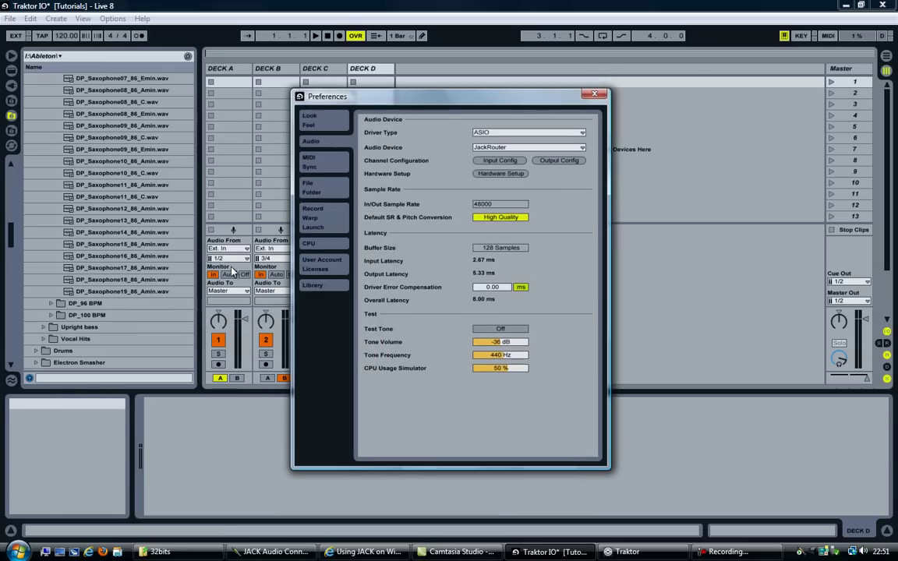
{"action": "left_click_drag", "start_coordinate": [442, 97], "coordinate": [407, 113]}
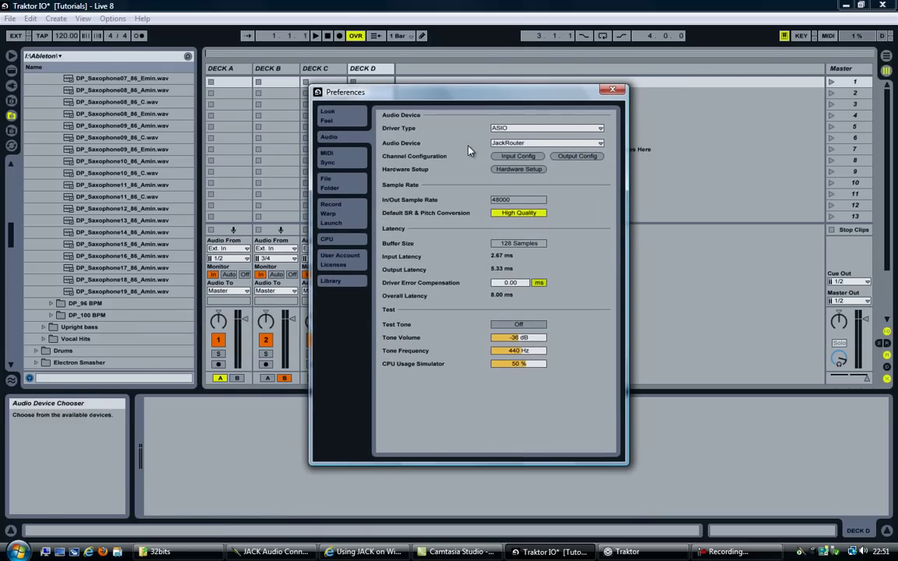
{"action": "left_click", "coordinate": [568, 156]}
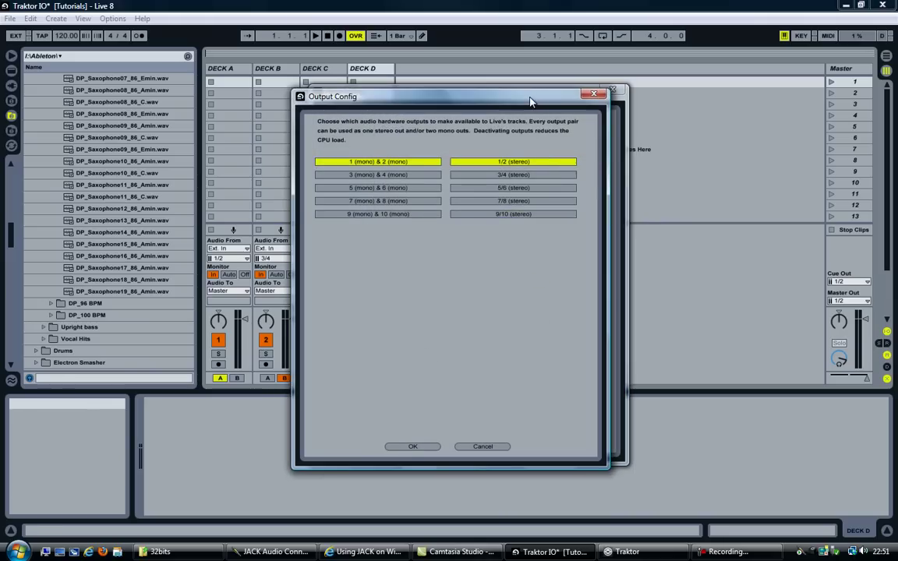
{"action": "left_click_drag", "start_coordinate": [530, 101], "coordinate": [551, 117]}
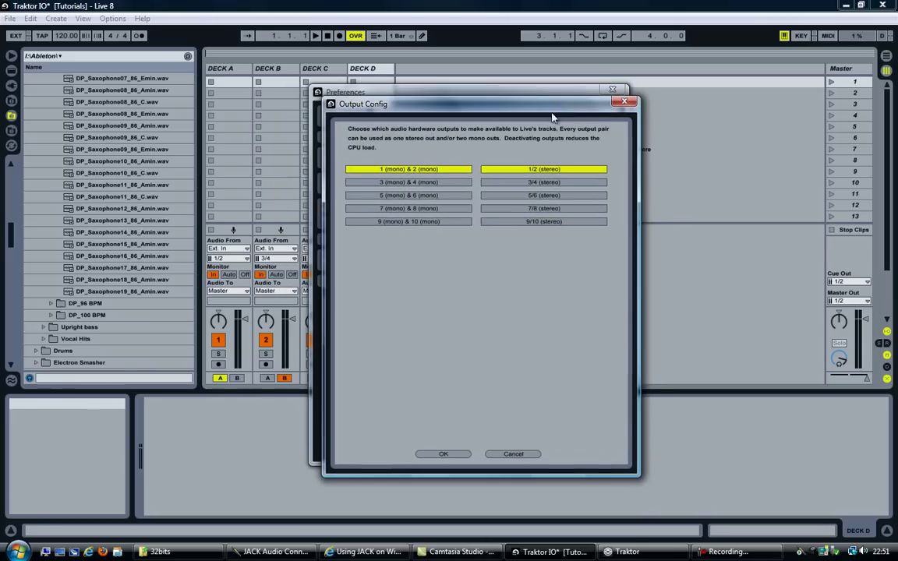
{"action": "left_click", "coordinate": [519, 182]}
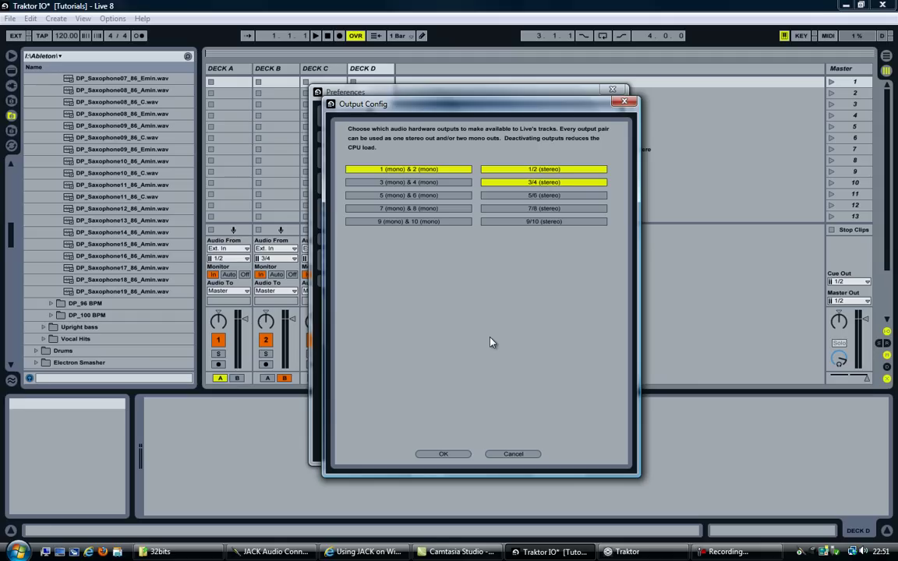
{"action": "left_click", "coordinate": [443, 455]}
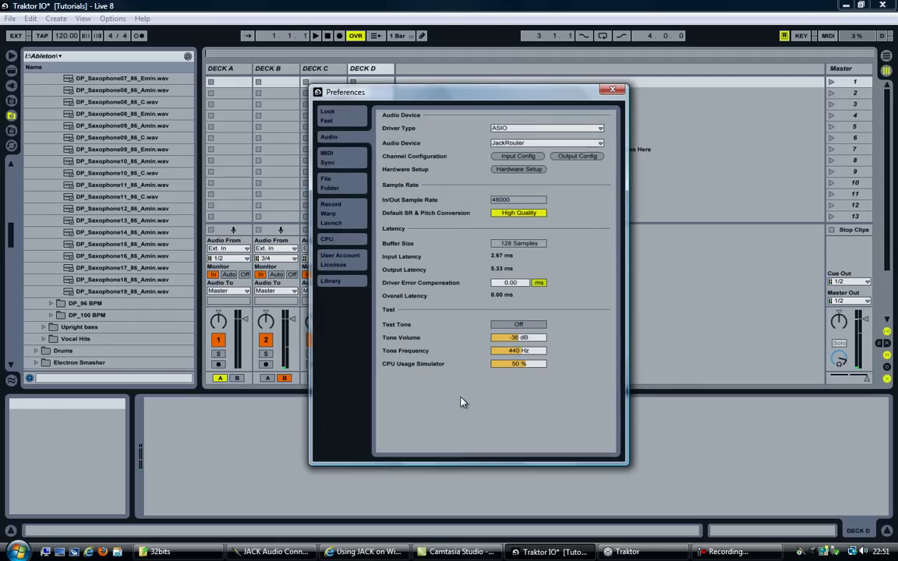
Add DP_Saxophone15_86_Amin as a new track with No Input, output to Ext. Out 3/4.
{"action": "key", "text": "Escape"}
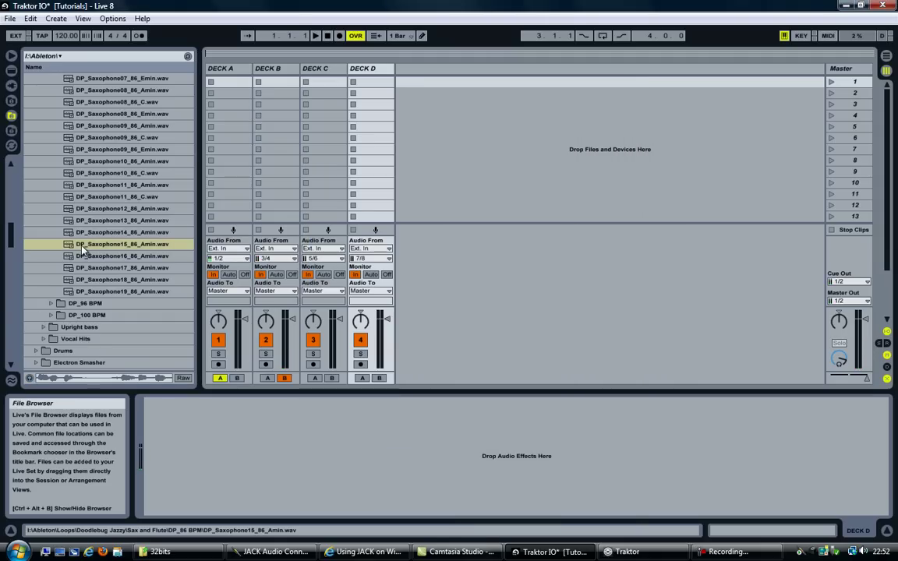
{"action": "left_click_drag", "start_coordinate": [83, 250], "coordinate": [442, 86]}
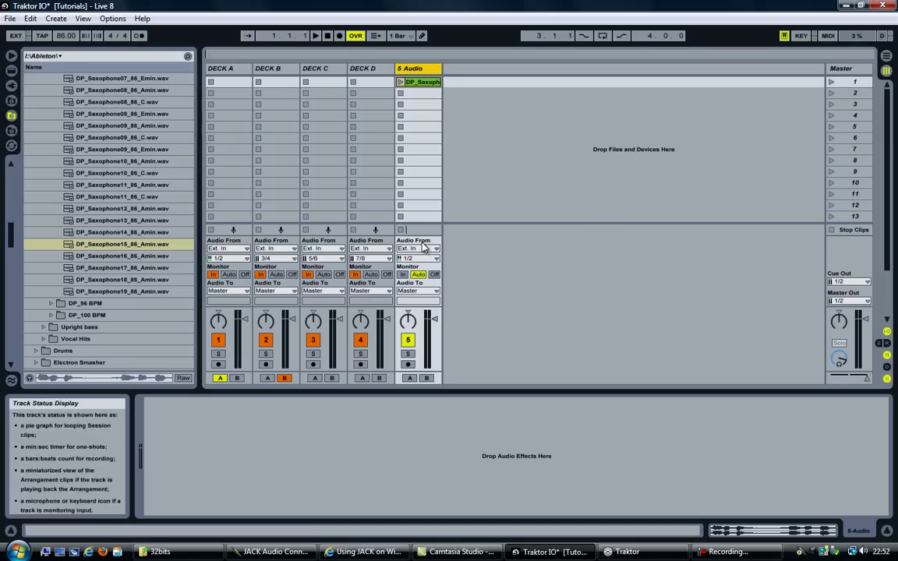
{"action": "left_click", "coordinate": [425, 247]}
{"action": "left_click", "coordinate": [416, 368]}
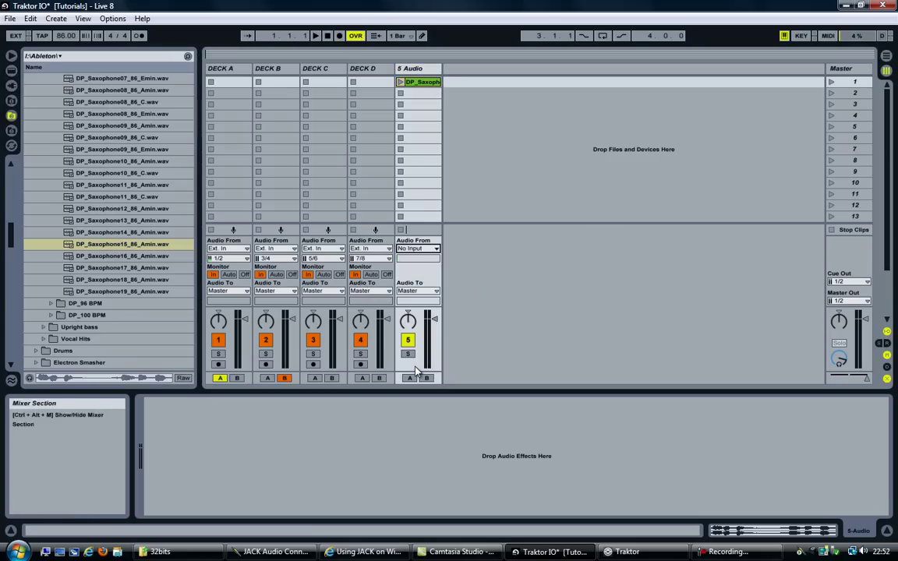
{"action": "left_click", "coordinate": [417, 290]}
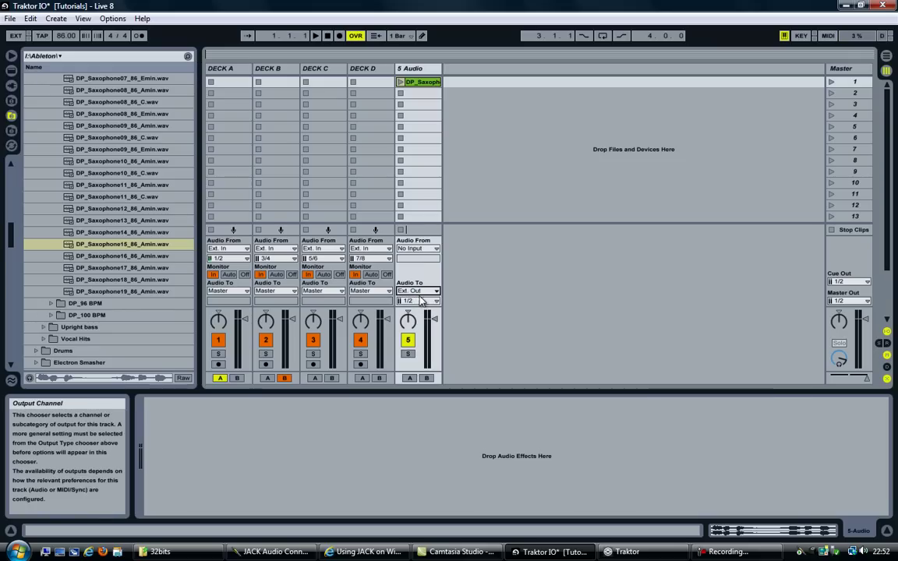
{"action": "left_click", "coordinate": [422, 307]}
{"action": "left_click", "coordinate": [413, 319]}
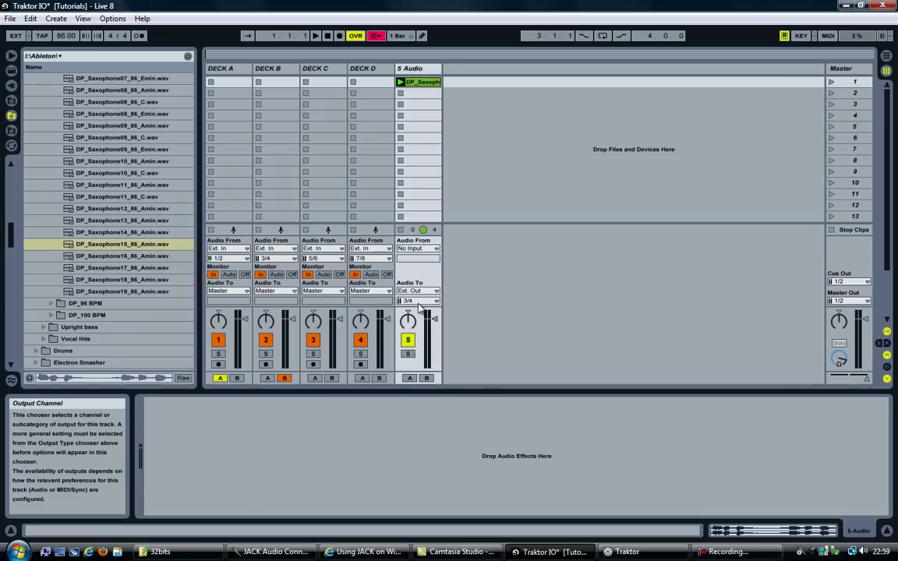
In Traktor's Input Routing, feed Deck C left from 3: In3 and right from 4: In4.
{"action": "left_click", "coordinate": [616, 552]}
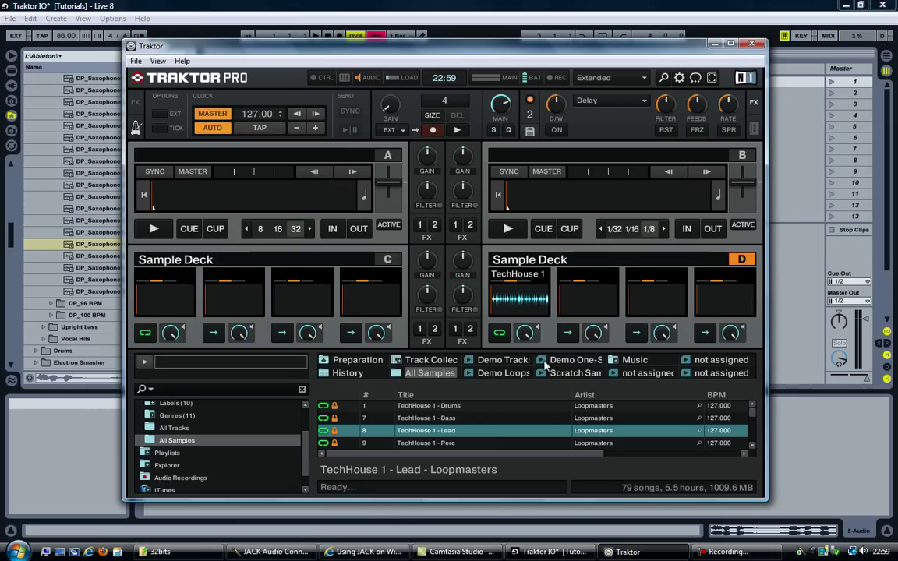
{"action": "left_click", "coordinate": [136, 61]}
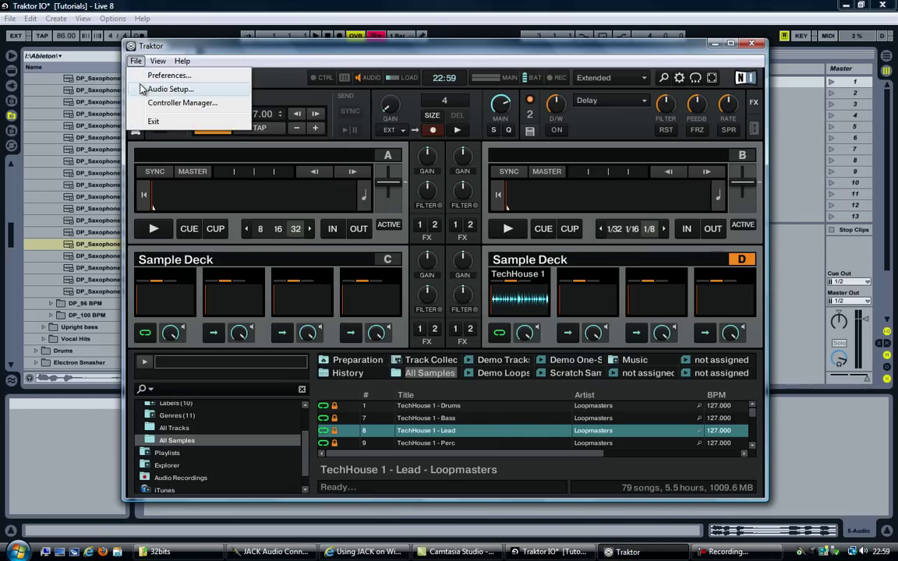
{"action": "left_click", "coordinate": [144, 88]}
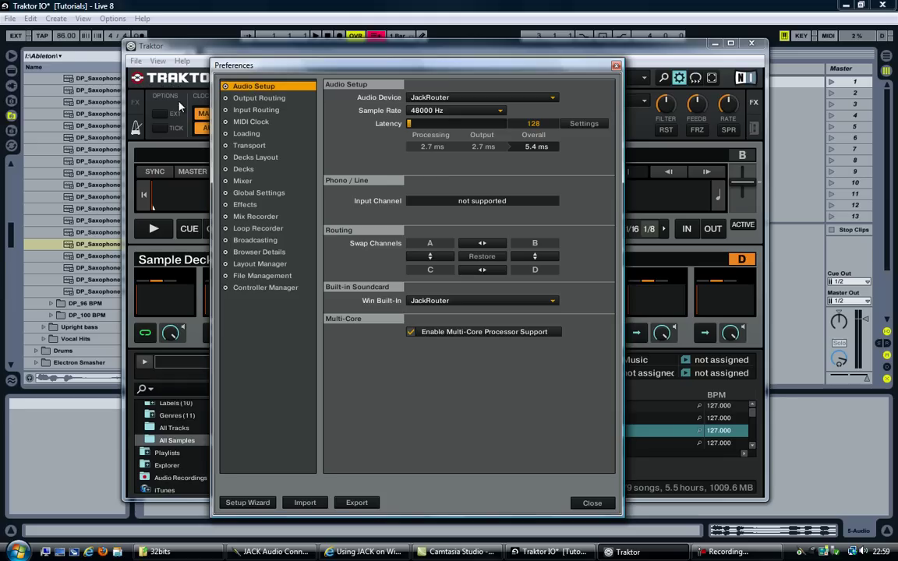
{"action": "left_click", "coordinate": [269, 112]}
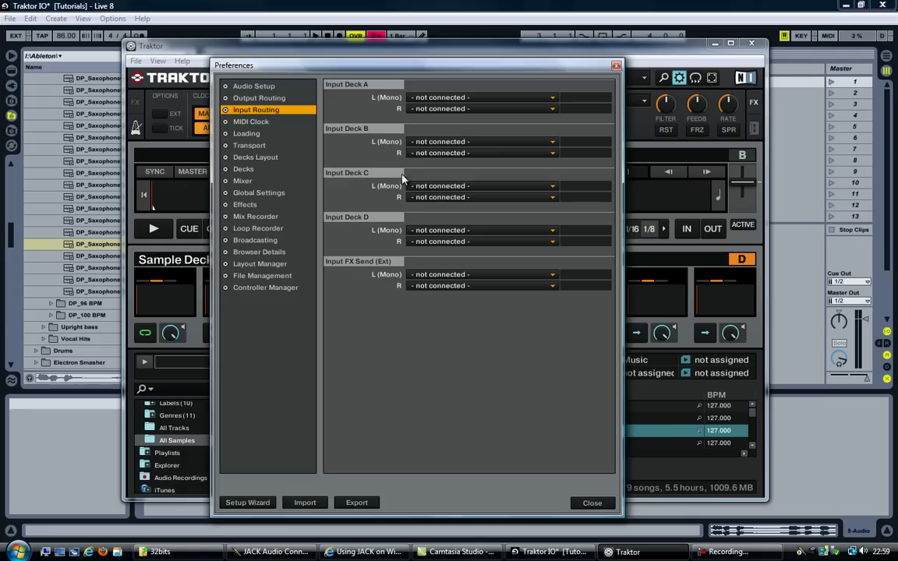
{"action": "left_click", "coordinate": [427, 187]}
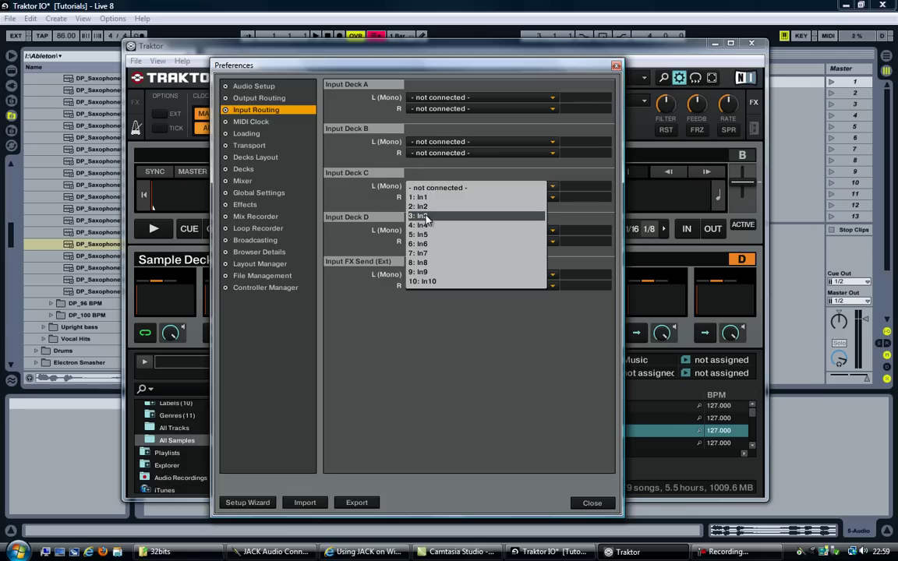
{"action": "left_click", "coordinate": [425, 217]}
{"action": "left_click", "coordinate": [427, 186]}
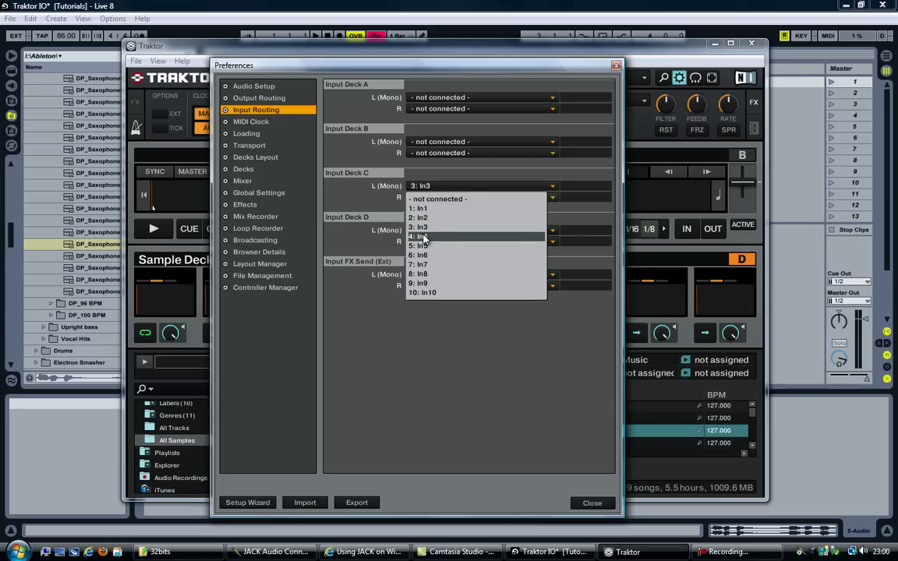
{"action": "left_click", "coordinate": [424, 237]}
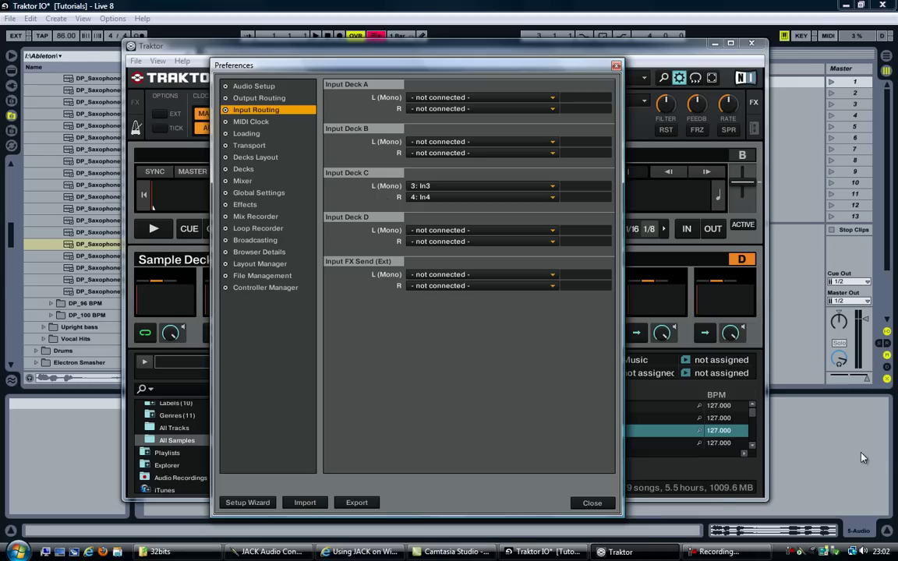
{"action": "key", "text": "Escape"}
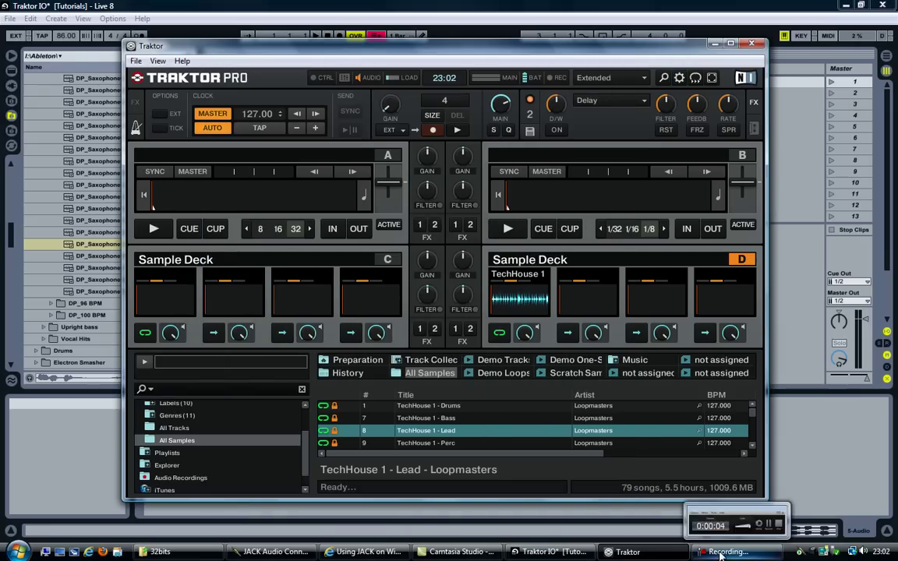
Open QjackCtl's Connections window and disconnect all audio connections, confirming the prompt.
{"action": "left_click", "coordinate": [282, 553]}
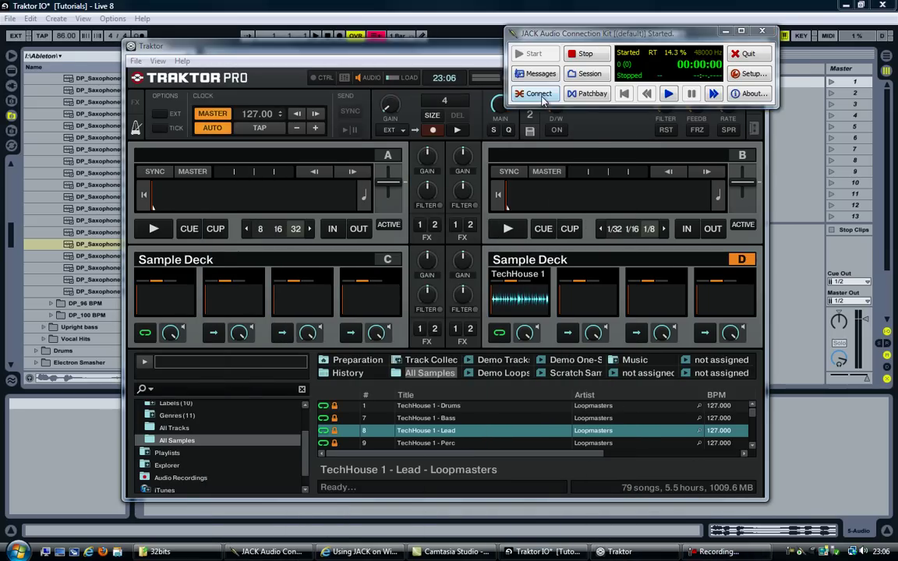
{"action": "left_click", "coordinate": [539, 94]}
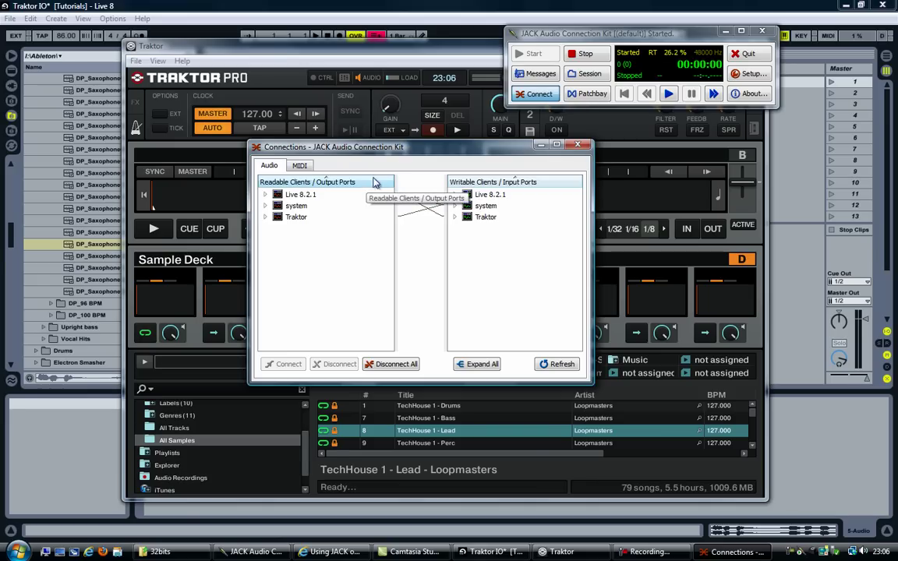
{"action": "mouse_move", "coordinate": [361, 153]}
{"action": "left_mouse_down"}
{"action": "mouse_move", "coordinate": [409, 178]}
{"action": "mouse_move", "coordinate": [360, 158]}
{"action": "left_mouse_up"}
{"action": "left_click", "coordinate": [266, 211]}
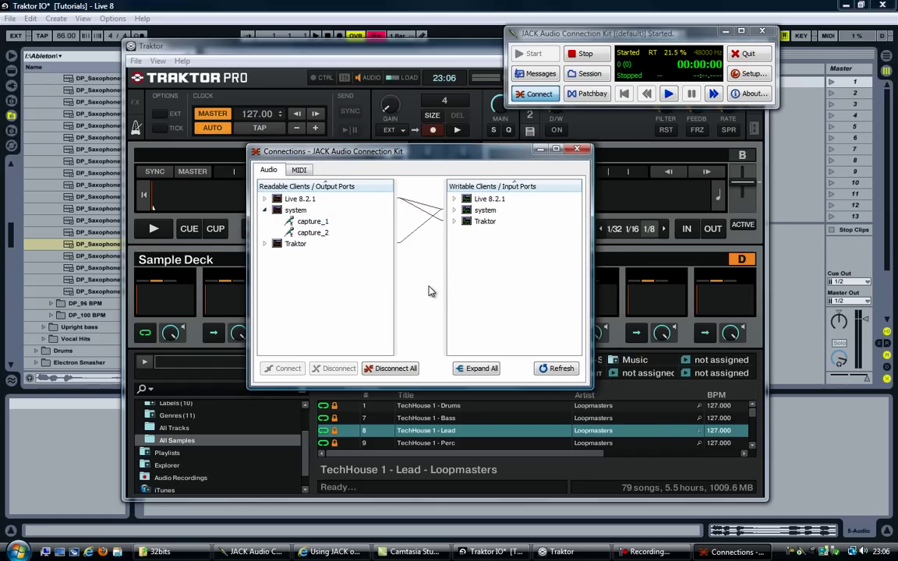
{"action": "left_click", "coordinate": [393, 369]}
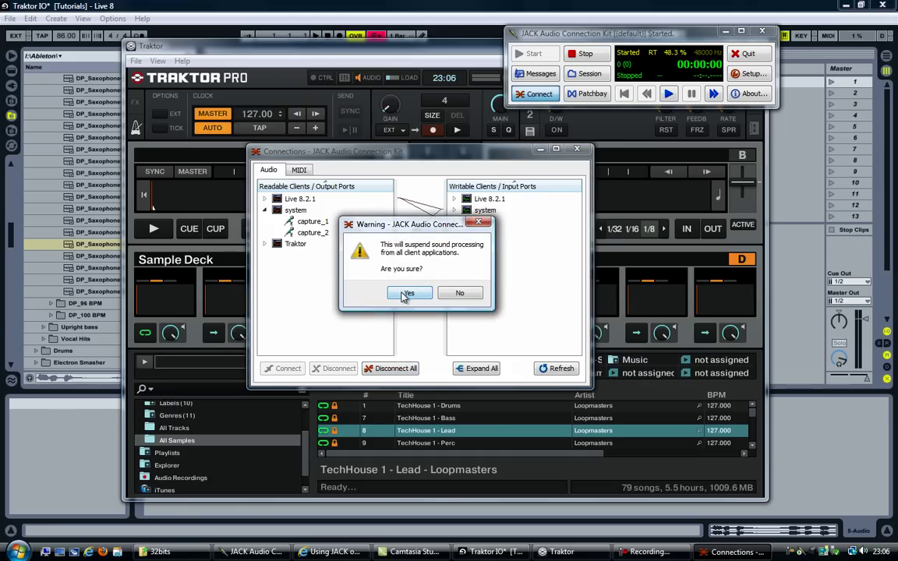
{"action": "left_click", "coordinate": [407, 295]}
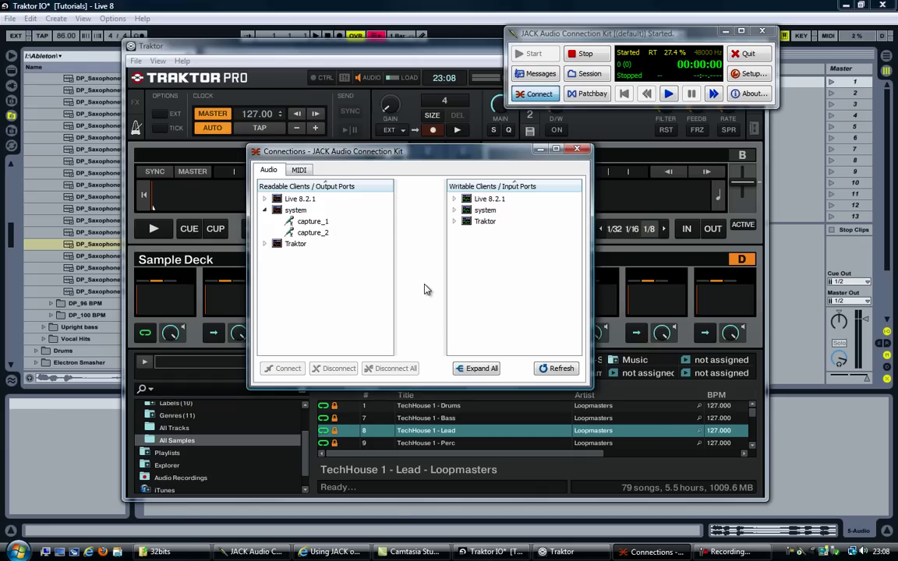
Open and reposition the m-audio-patchbay window, then close it to reveal the Connections list.
{"action": "left_click", "coordinate": [577, 95]}
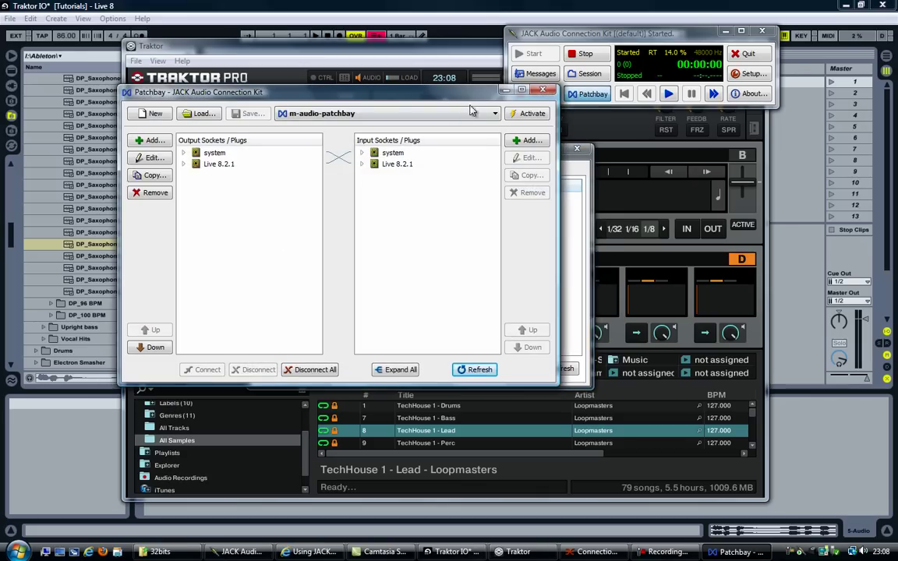
{"action": "left_click_drag", "start_coordinate": [408, 92], "coordinate": [450, 114]}
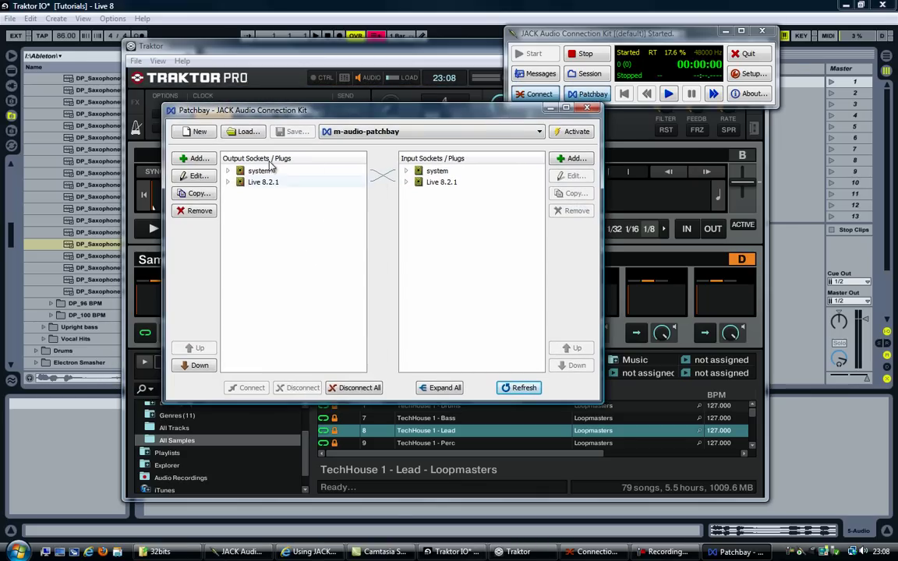
{"action": "mouse_move", "coordinate": [310, 110]}
{"action": "left_mouse_down"}
{"action": "mouse_move", "coordinate": [348, 141]}
{"action": "mouse_move", "coordinate": [304, 132]}
{"action": "mouse_move", "coordinate": [309, 122]}
{"action": "left_mouse_up"}
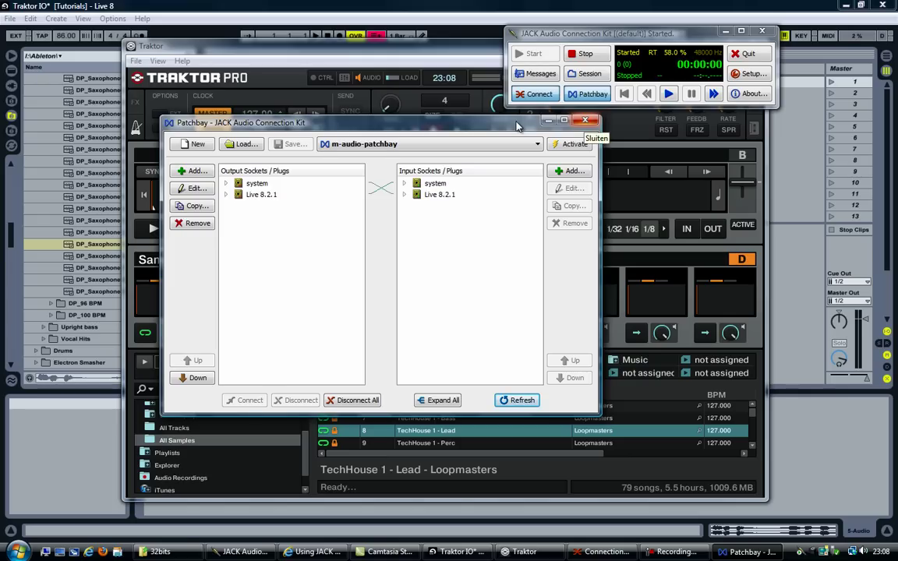
{"action": "left_click", "coordinate": [584, 120]}
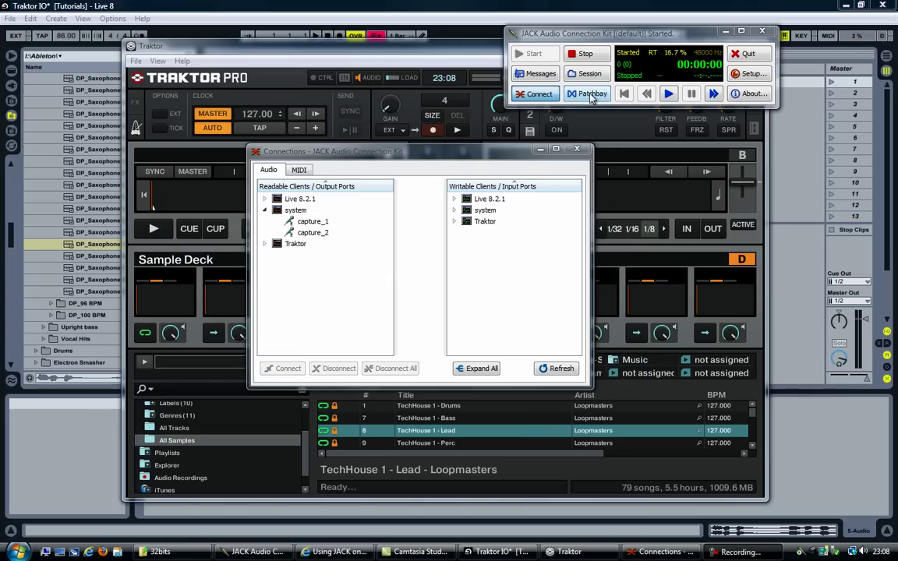
Bring the Connections lists forward, try dragging between Traktor and Live ports, and refresh them.
{"action": "left_click", "coordinate": [474, 247]}
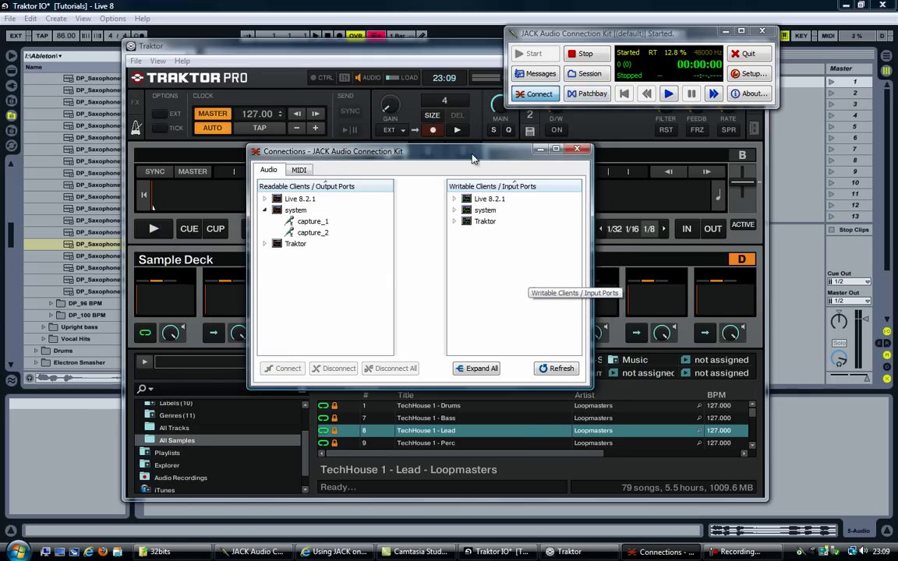
{"action": "mouse_move", "coordinate": [284, 244]}
{"action": "left_mouse_down"}
{"action": "mouse_move", "coordinate": [481, 221]}
{"action": "mouse_move", "coordinate": [483, 203]}
{"action": "left_mouse_up"}
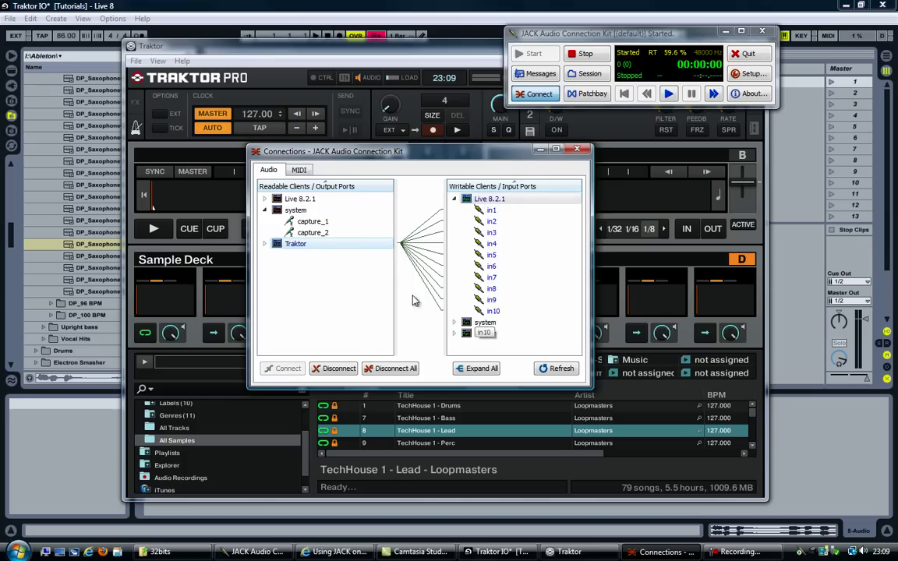
{"action": "left_click", "coordinate": [550, 369]}
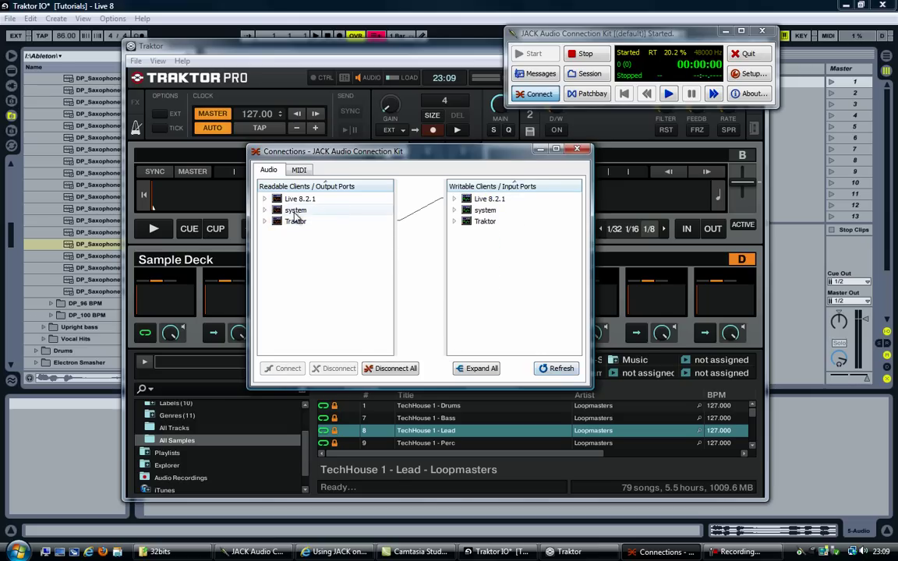
{"action": "left_click_drag", "start_coordinate": [293, 200], "coordinate": [483, 211]}
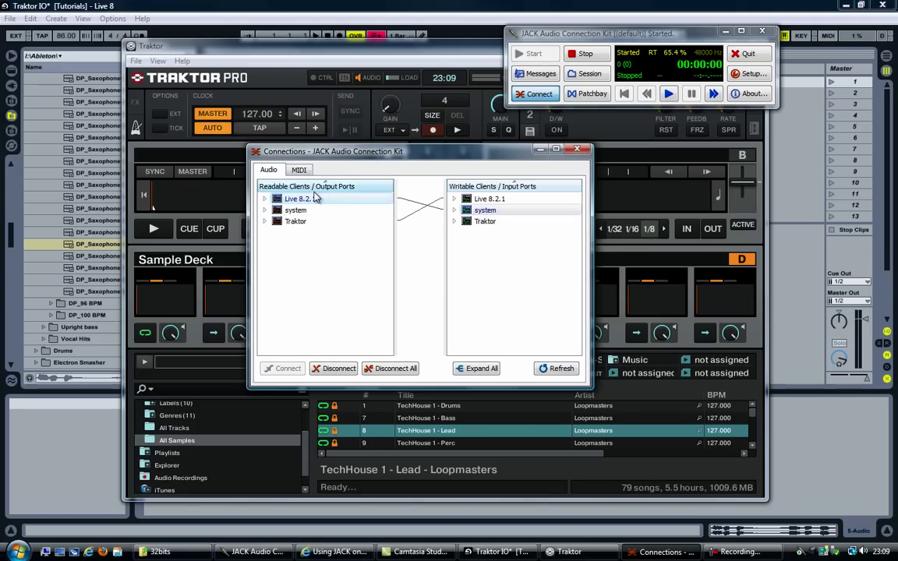
Expand Live 8.2.1's outputs and connect out3 to Traktor in3 and out4 to in4.
{"action": "left_click", "coordinate": [265, 198]}
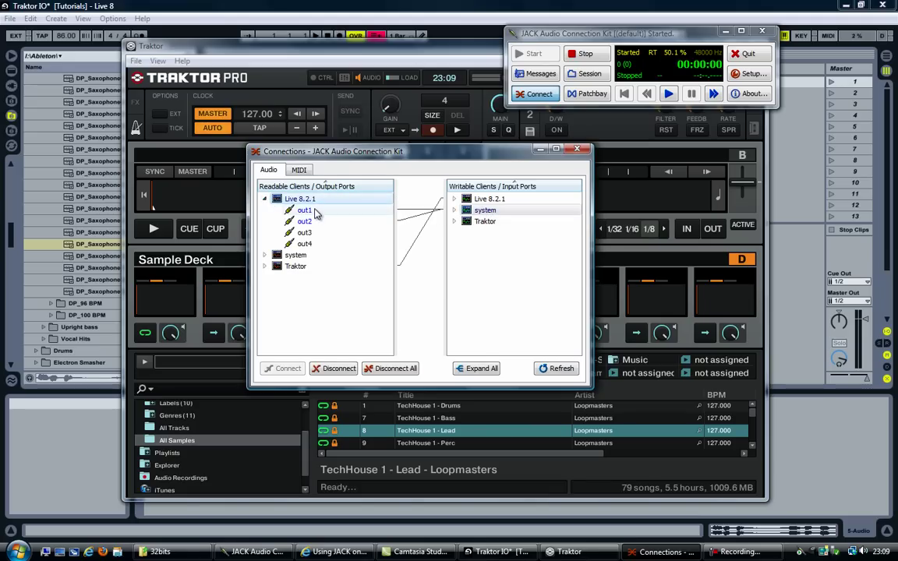
{"action": "left_click", "coordinate": [304, 221]}
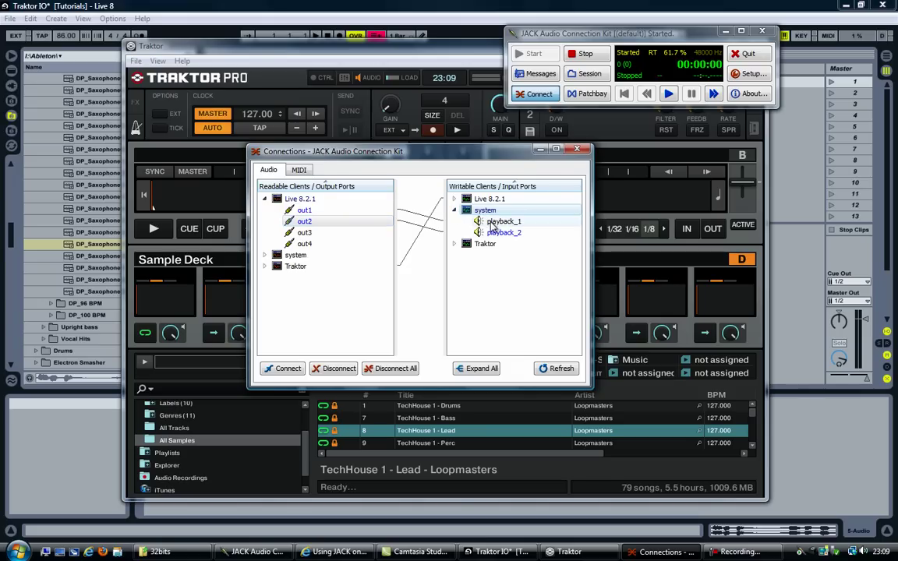
{"action": "left_click", "coordinate": [311, 235]}
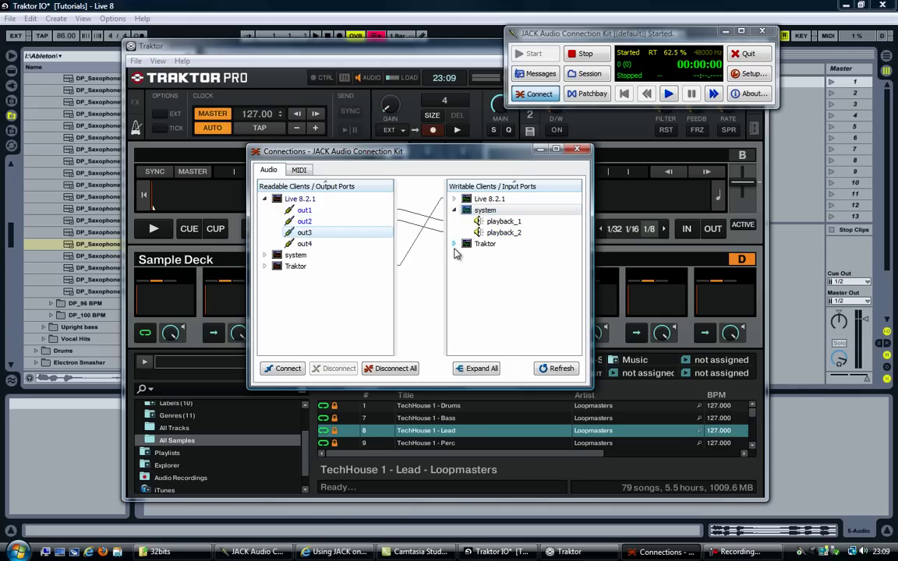
{"action": "left_click", "coordinate": [491, 277]}
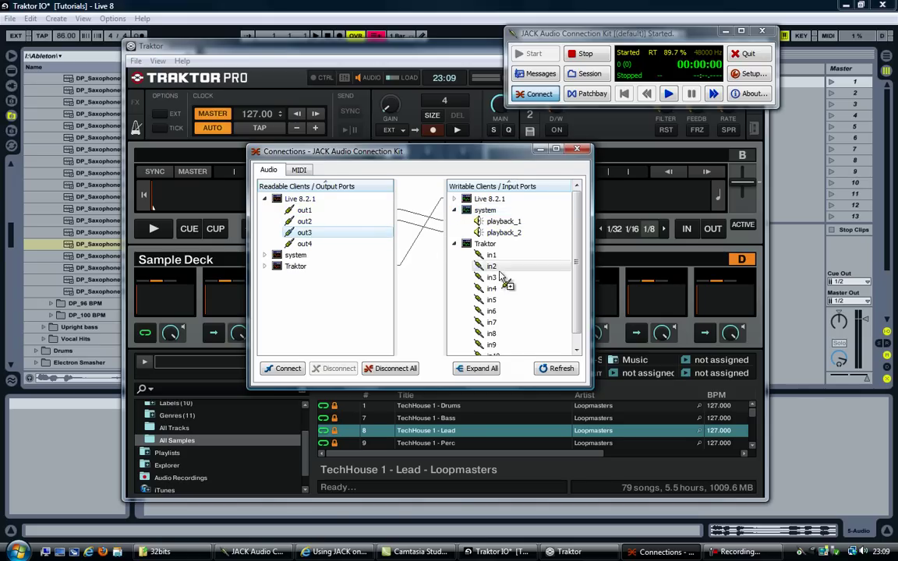
{"action": "left_click", "coordinate": [304, 243]}
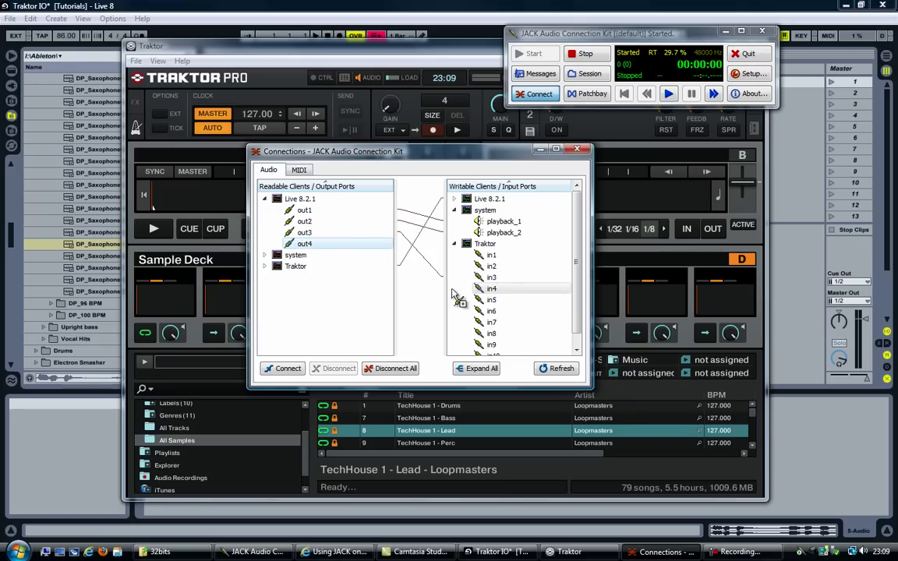
{"action": "left_click", "coordinate": [489, 289]}
{"action": "left_click_drag", "start_coordinate": [489, 293], "coordinate": [393, 243]}
Check Traktor's in2 and in7 inputs, then switch to Traktor's program menu.
{"action": "scroll", "coordinate": [579, 240], "scroll_direction": "down", "scroll_amount": 1}
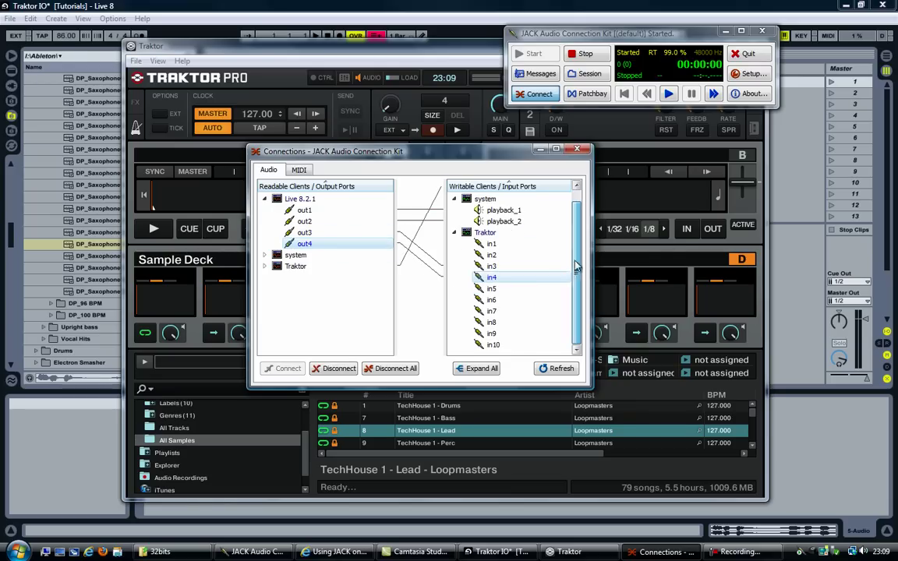
{"action": "left_click", "coordinate": [494, 257]}
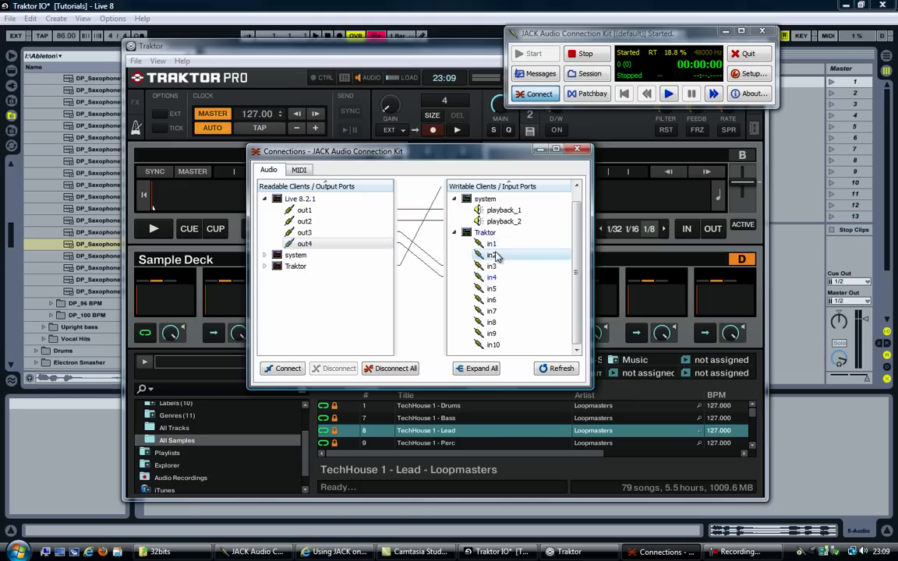
{"action": "left_click", "coordinate": [493, 311]}
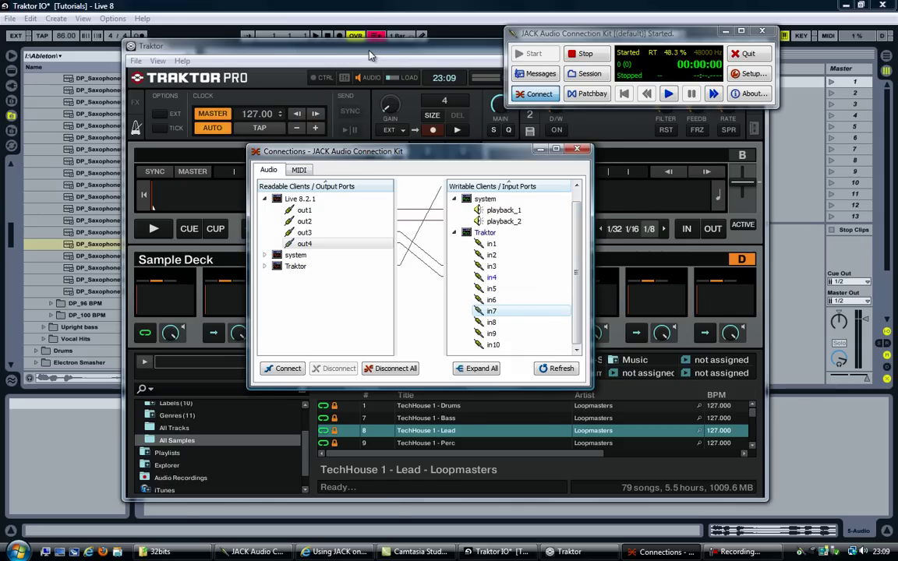
{"action": "left_click", "coordinate": [332, 46]}
{"action": "left_click", "coordinate": [135, 61]}
Review Traktor's Output Routing and Input Routing preferences, then close Preferences.
{"action": "left_click", "coordinate": [170, 89]}
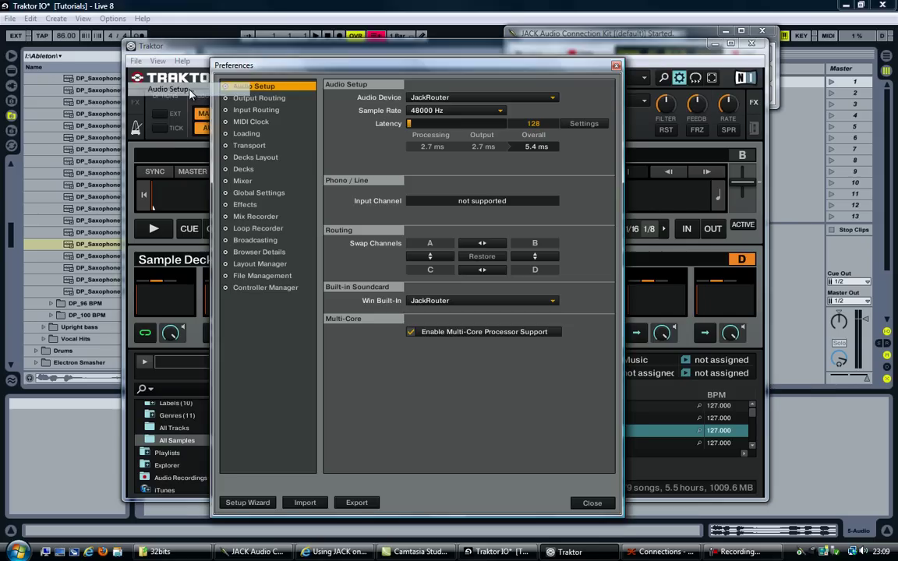
{"action": "left_click", "coordinate": [276, 98]}
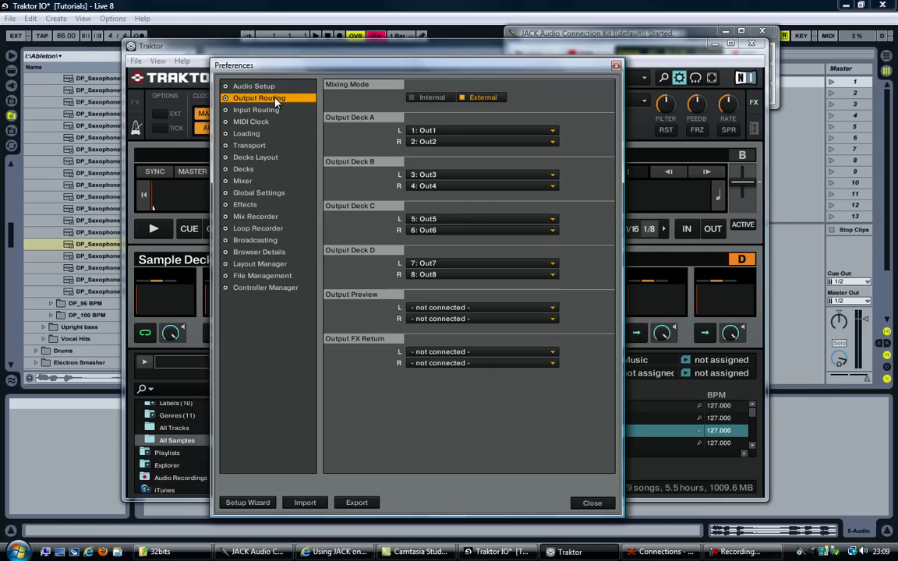
{"action": "left_click", "coordinate": [268, 111]}
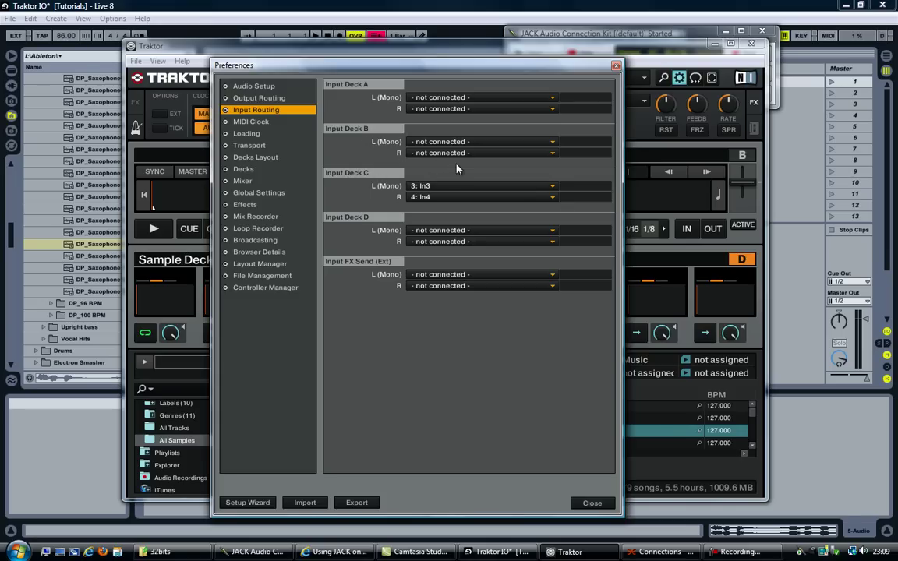
{"action": "left_click", "coordinate": [616, 67]}
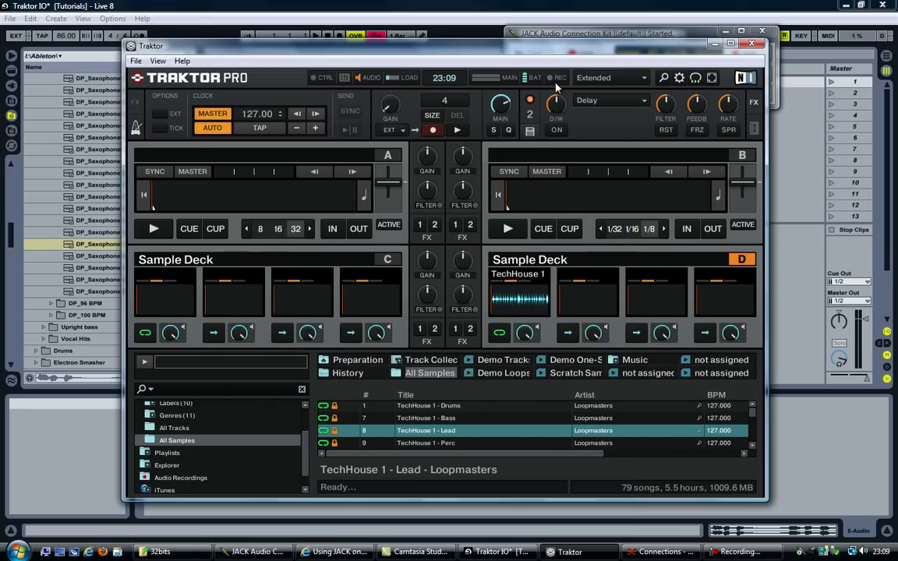
Change deck C to a Live Input deck and shift the Traktor window right.
{"action": "left_click", "coordinate": [388, 259]}
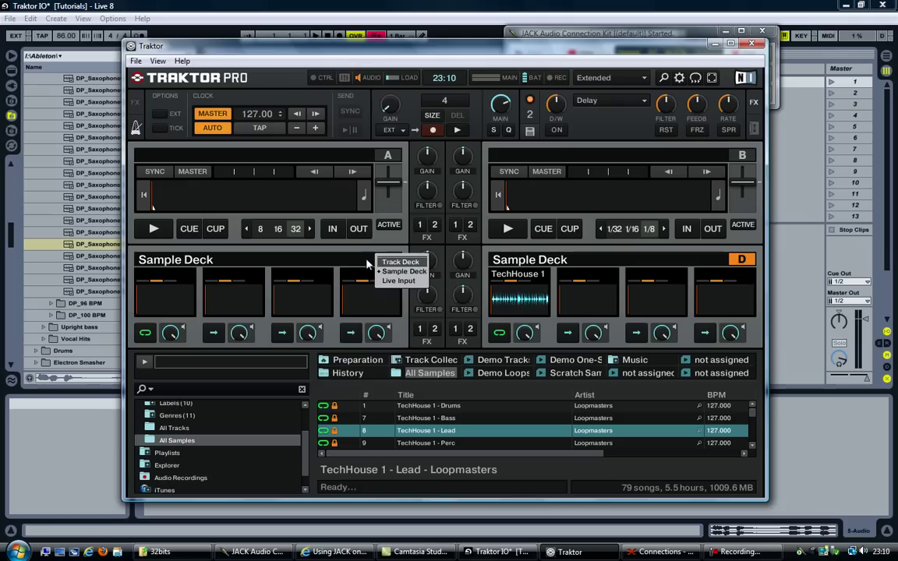
{"action": "left_click", "coordinate": [390, 280]}
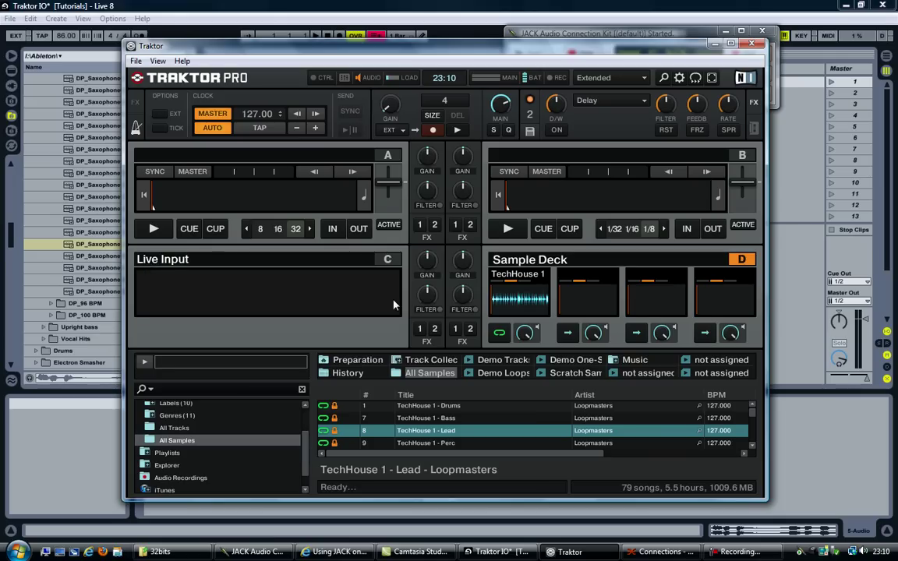
{"action": "left_click_drag", "start_coordinate": [345, 52], "coordinate": [464, 45]}
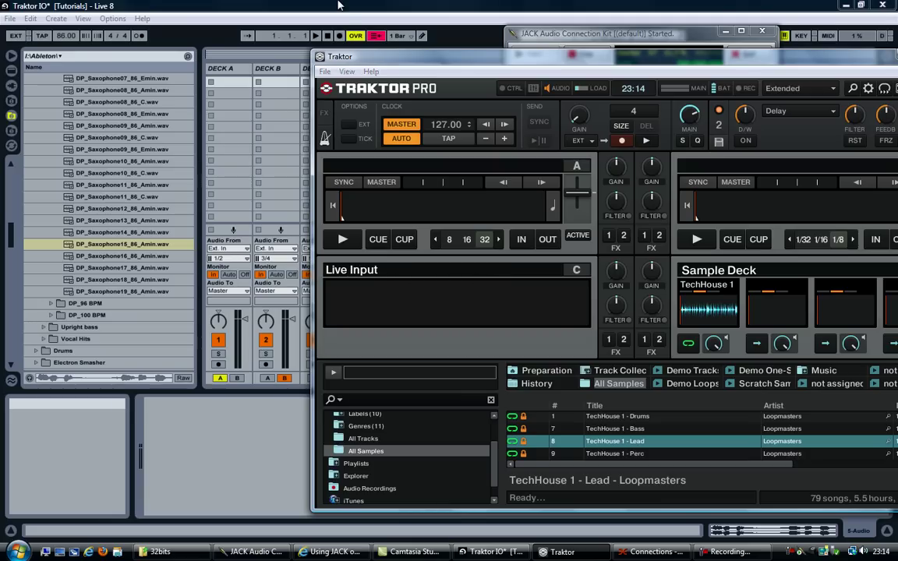
Launch the saxophone clip on 5 Audio in Live, check Traktor deck C, and return.
{"action": "left_click", "coordinate": [307, 69]}
{"action": "left_click", "coordinate": [327, 71]}
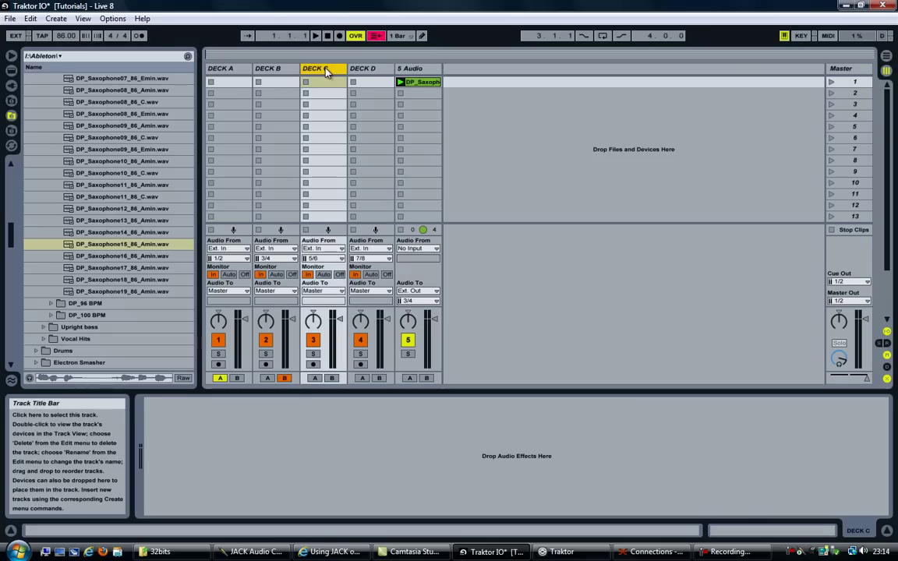
{"action": "left_click", "coordinate": [401, 82]}
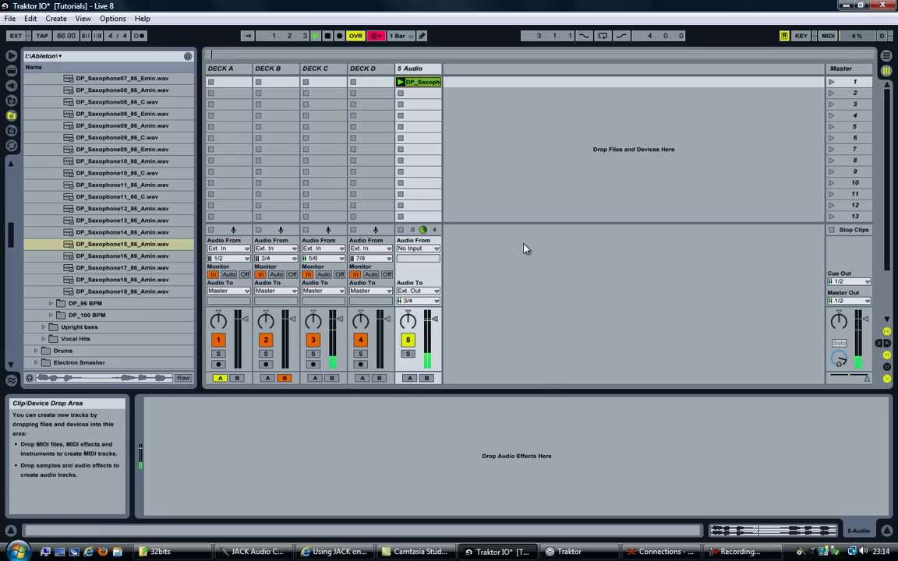
{"action": "mouse_move", "coordinate": [741, 555]}
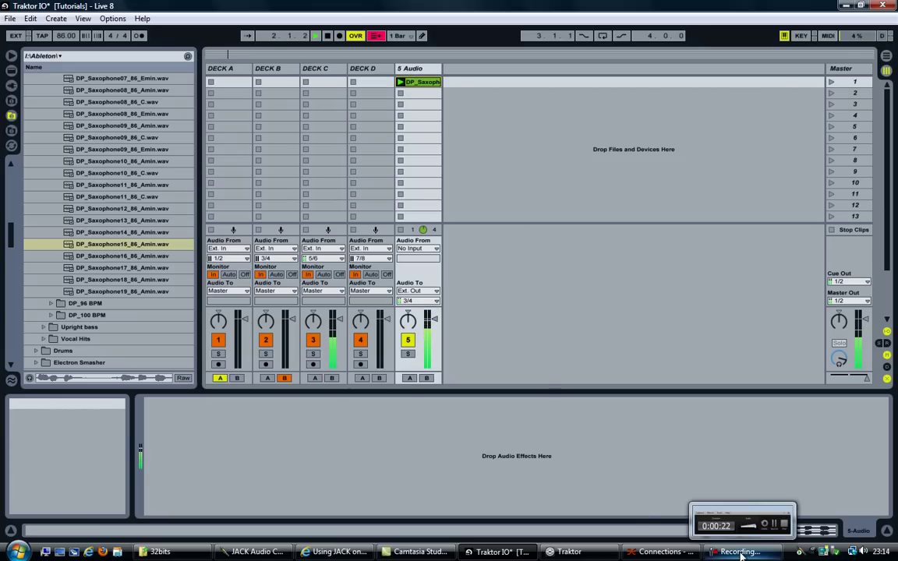
{"action": "left_click", "coordinate": [567, 552]}
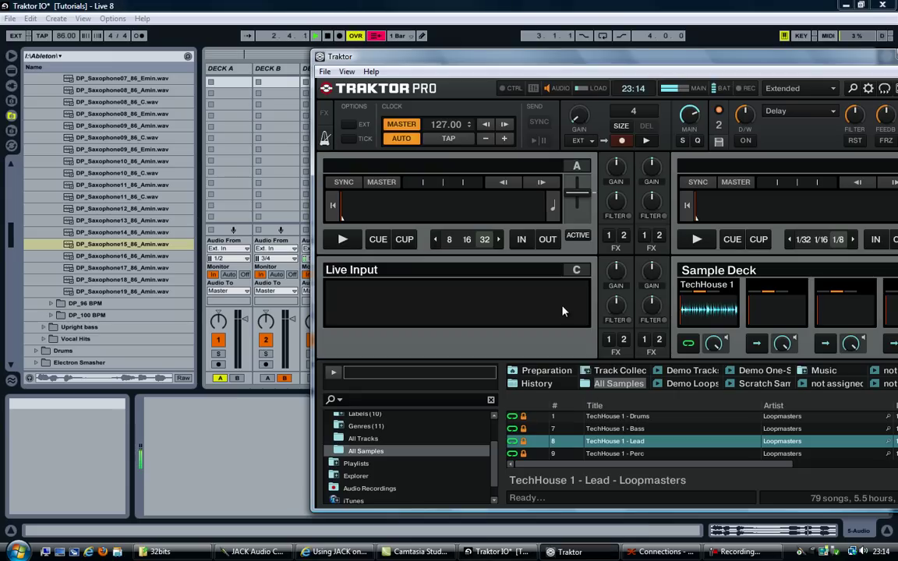
{"action": "key", "text": "alt+Tab"}
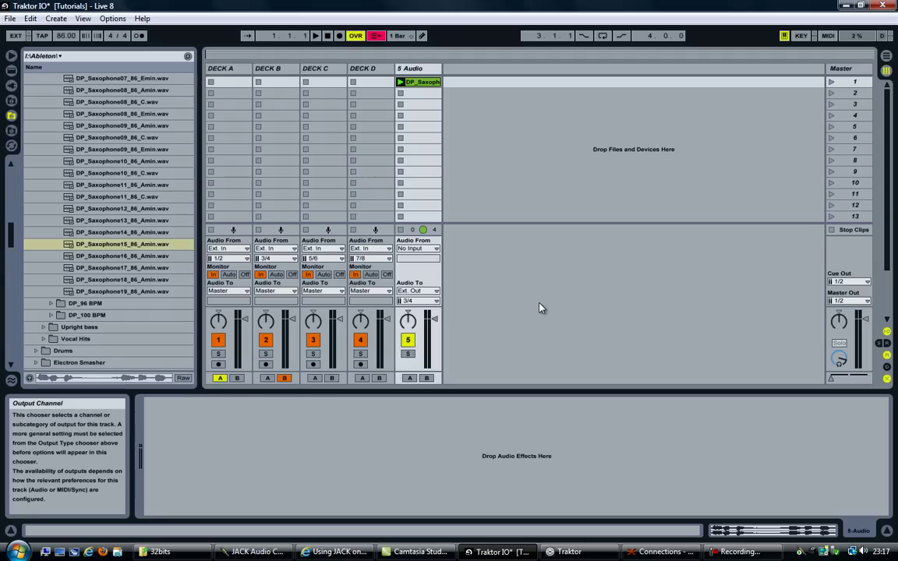
Select the DECK A, DECK B, DECK C, DECK D and 5 Audio tracks in turn.
{"action": "left_click", "coordinate": [226, 69]}
{"action": "left_click", "coordinate": [269, 68]}
{"action": "left_click", "coordinate": [316, 69]}
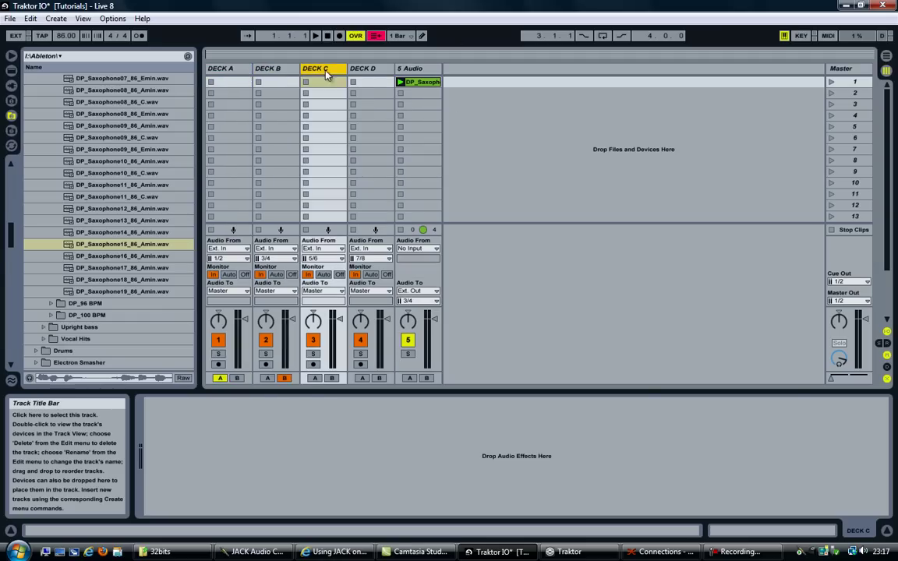
{"action": "left_click", "coordinate": [363, 69]}
{"action": "left_click", "coordinate": [412, 69]}
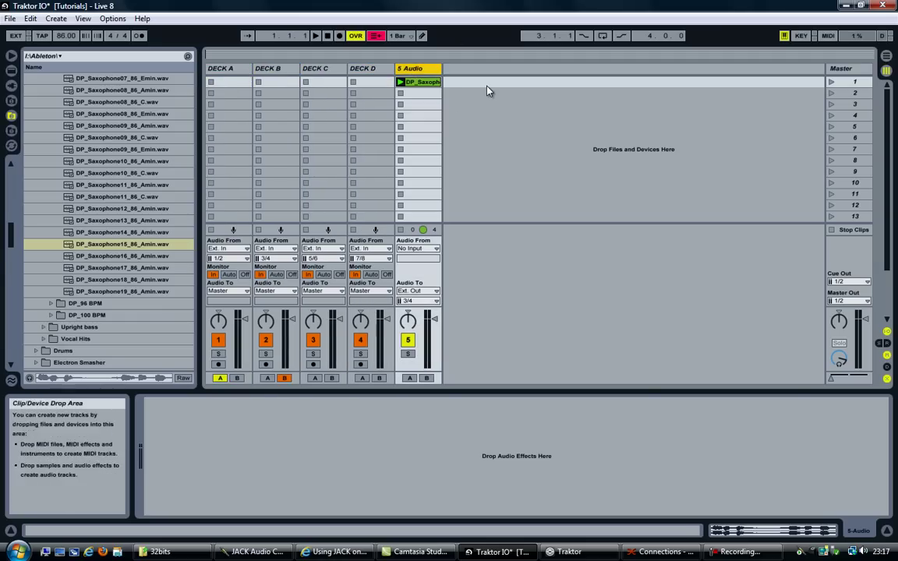